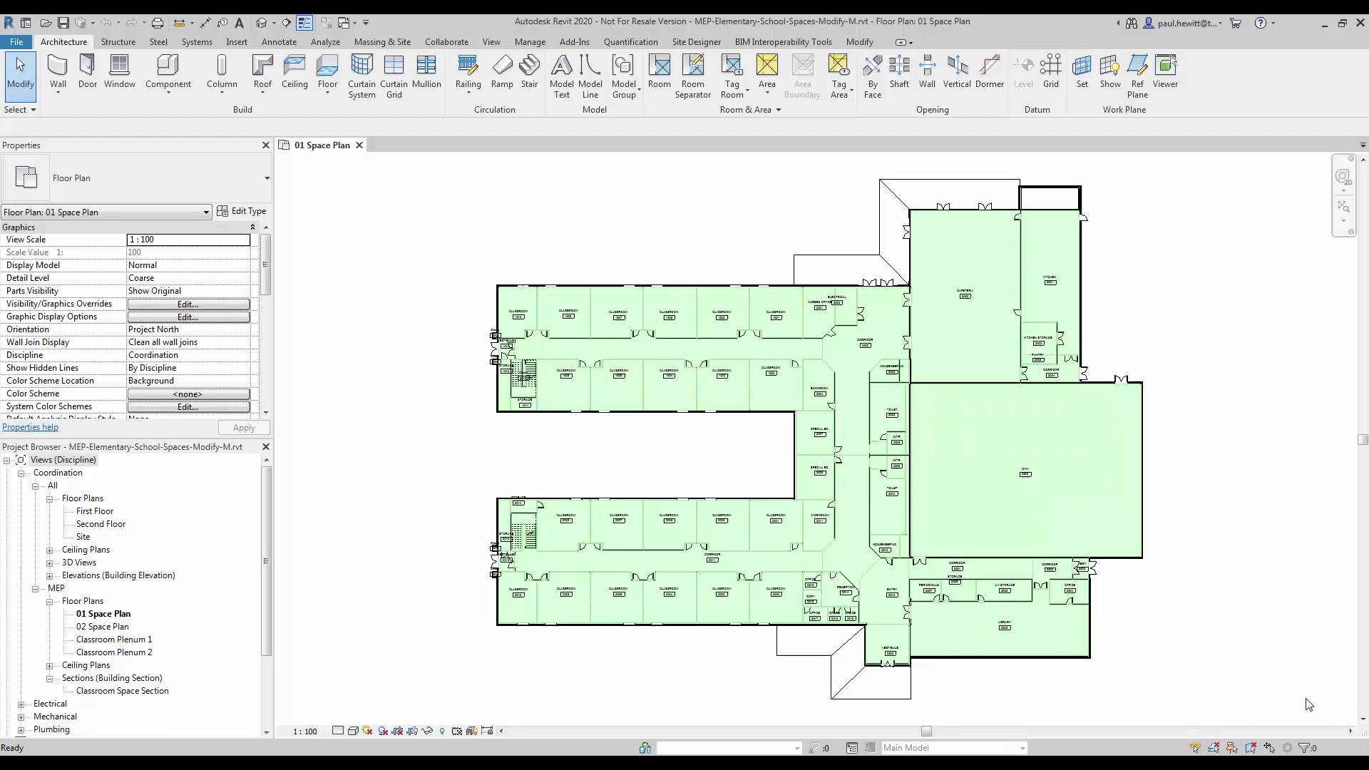
# Draw a vertical building section through the eastern part of the gym, extending past its north and south walls.
pyautogui.scroll(5, 1105, 493)
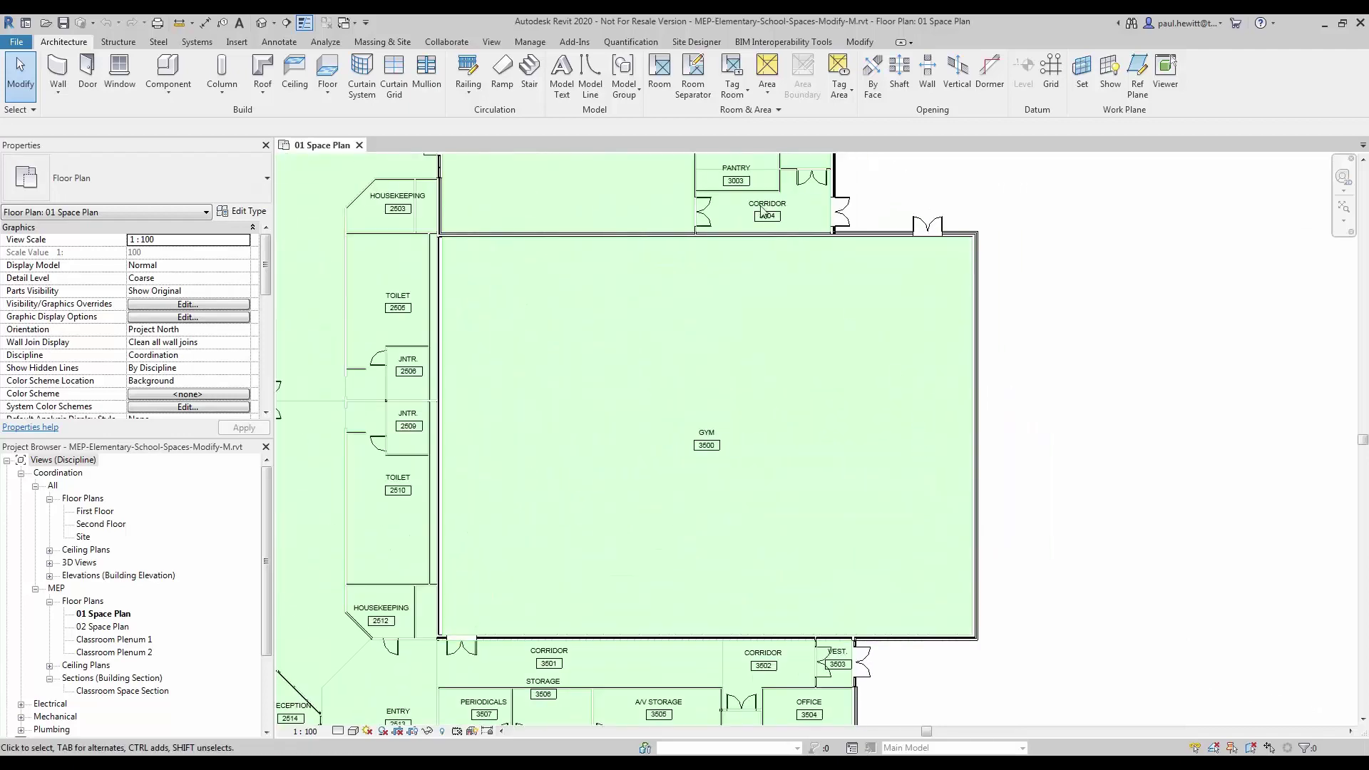
pyautogui.click(491, 42)
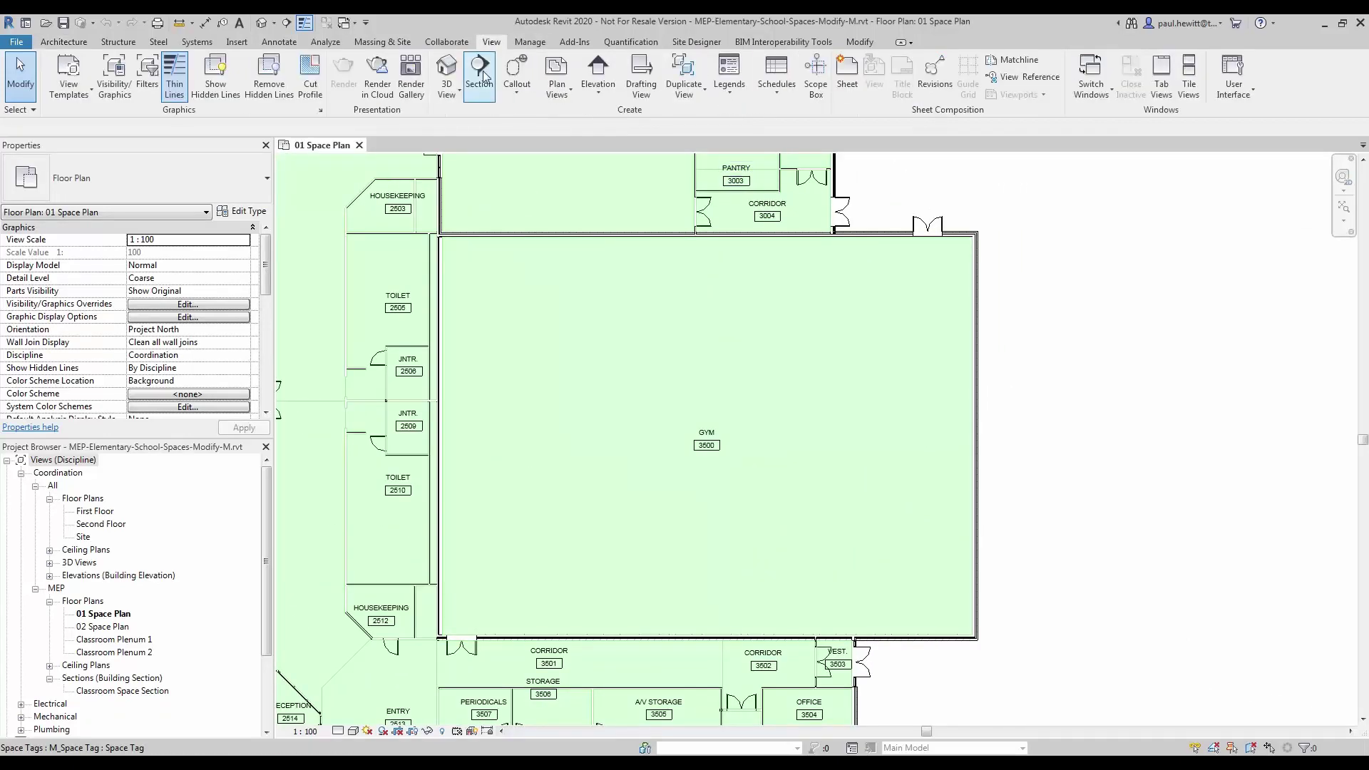
pyautogui.click(479, 75)
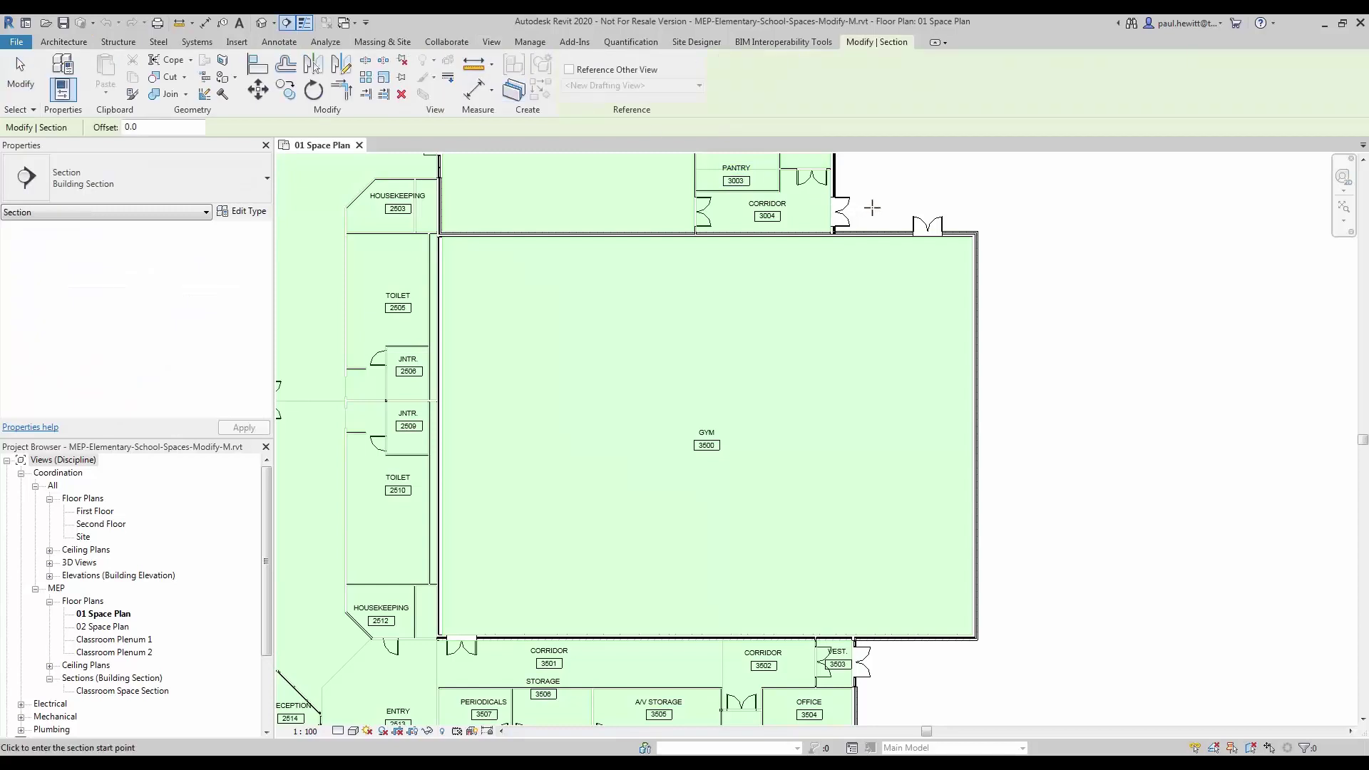
pyautogui.click(871, 209)
pyautogui.click(884, 663)
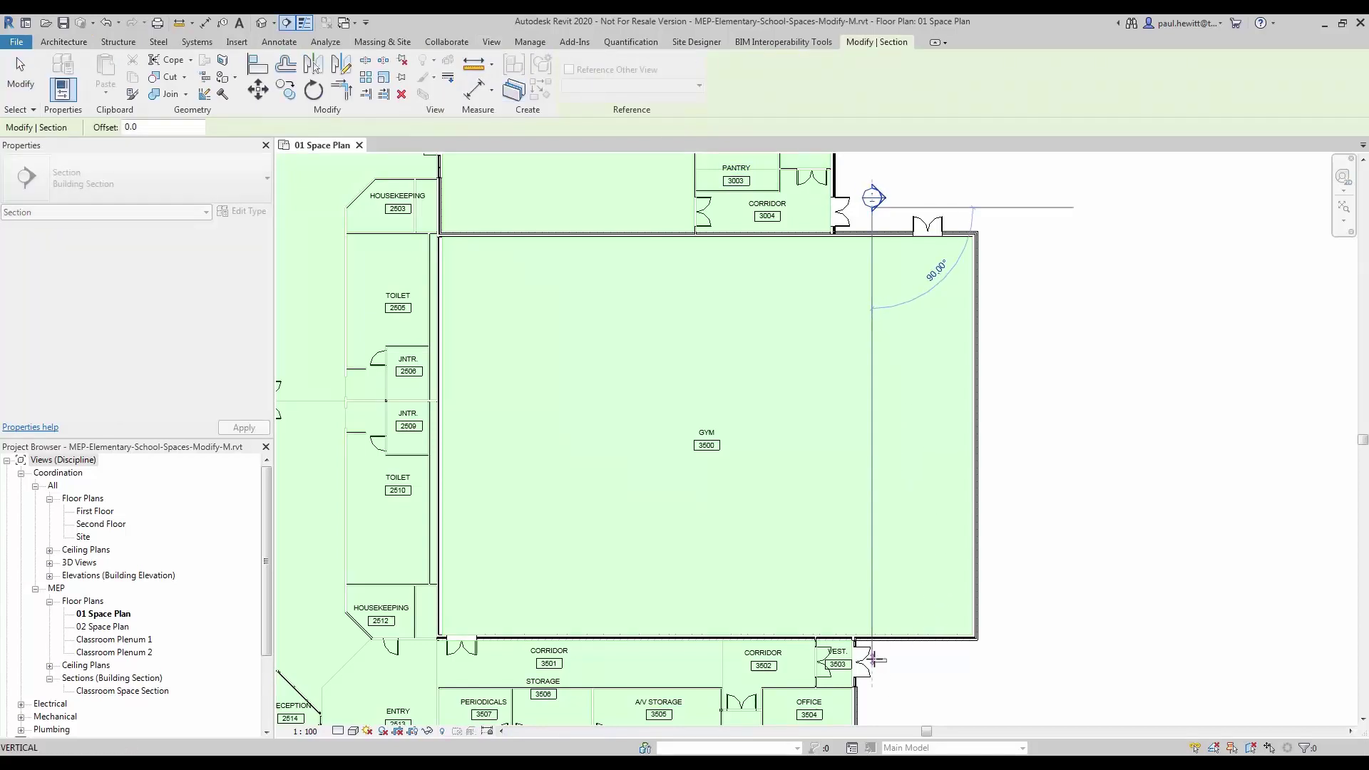
pyautogui.press('Escape')
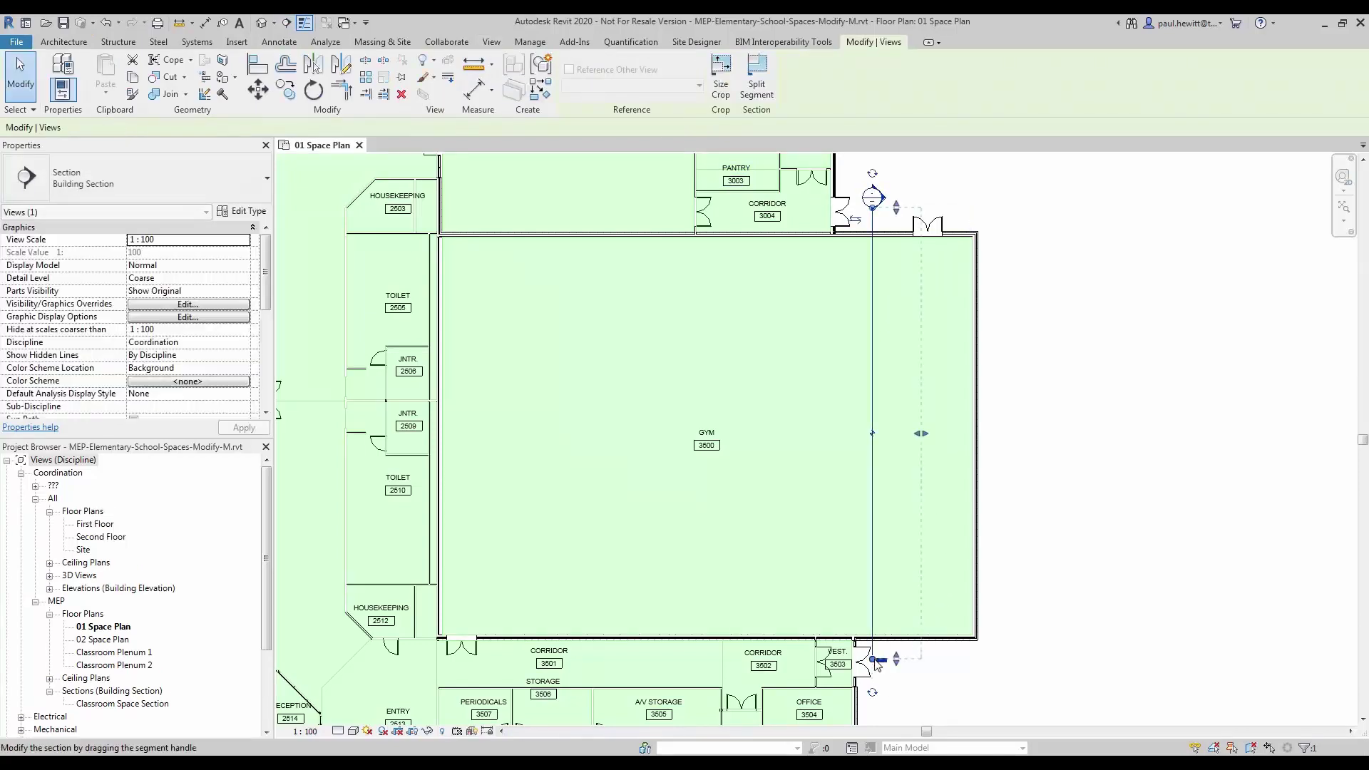
pyautogui.click(1014, 256)
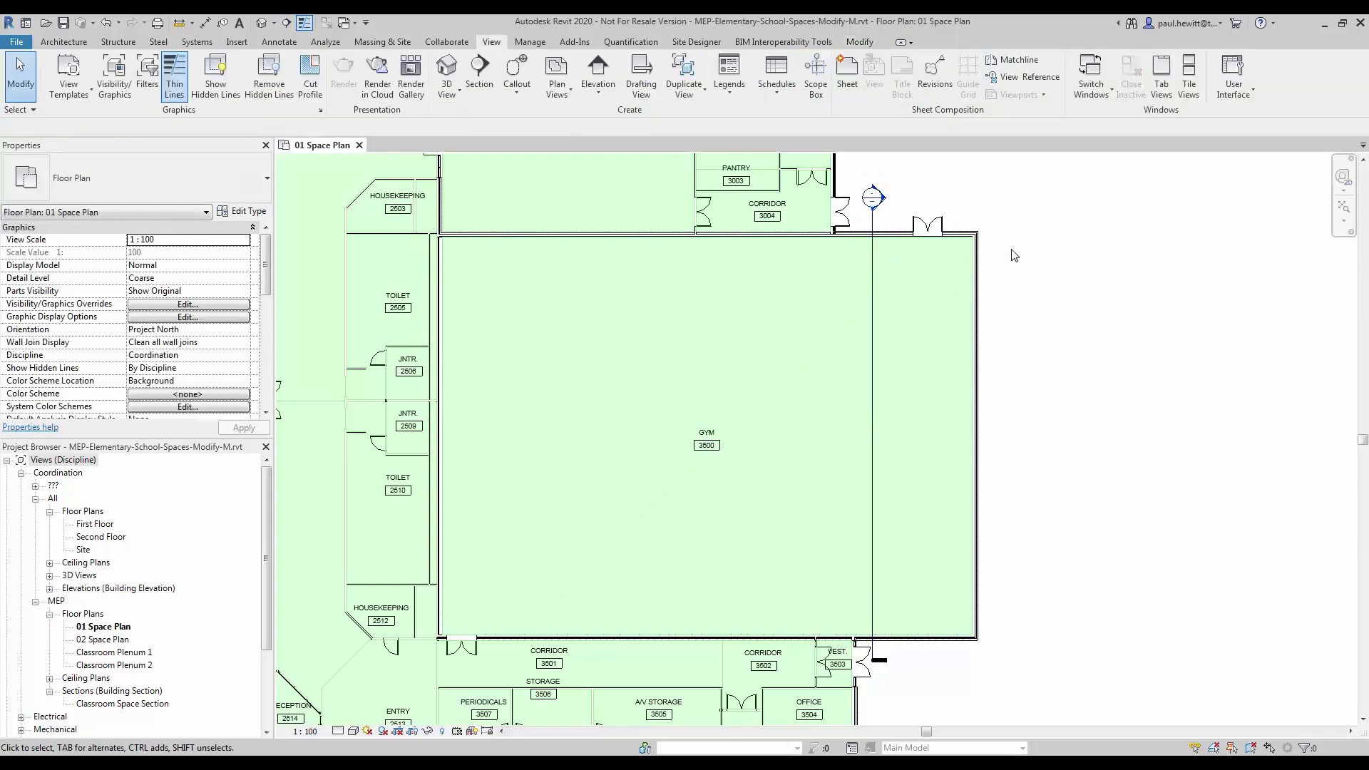
# Open the new gym section view and set its Sub-Discipline to MEP.
pyautogui.doubleClick(882, 200)
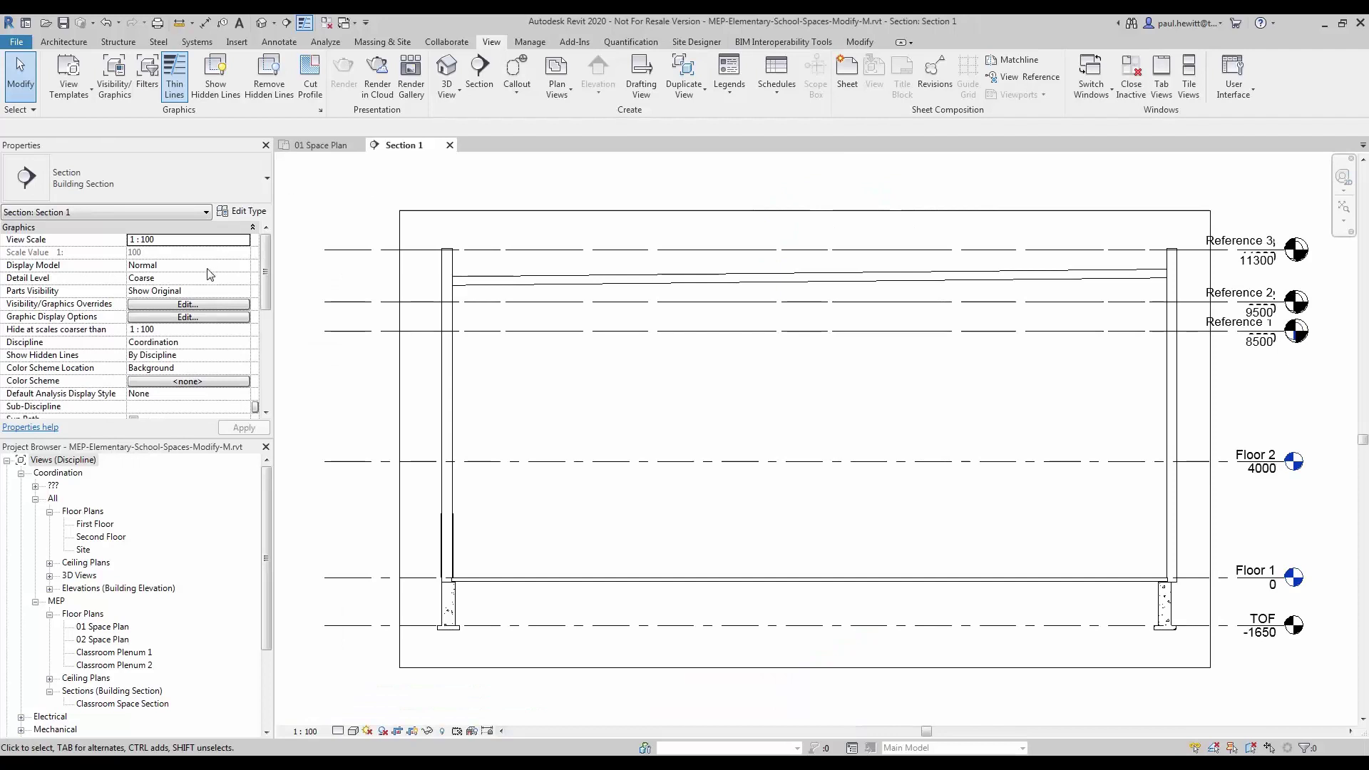
pyautogui.click(244, 410)
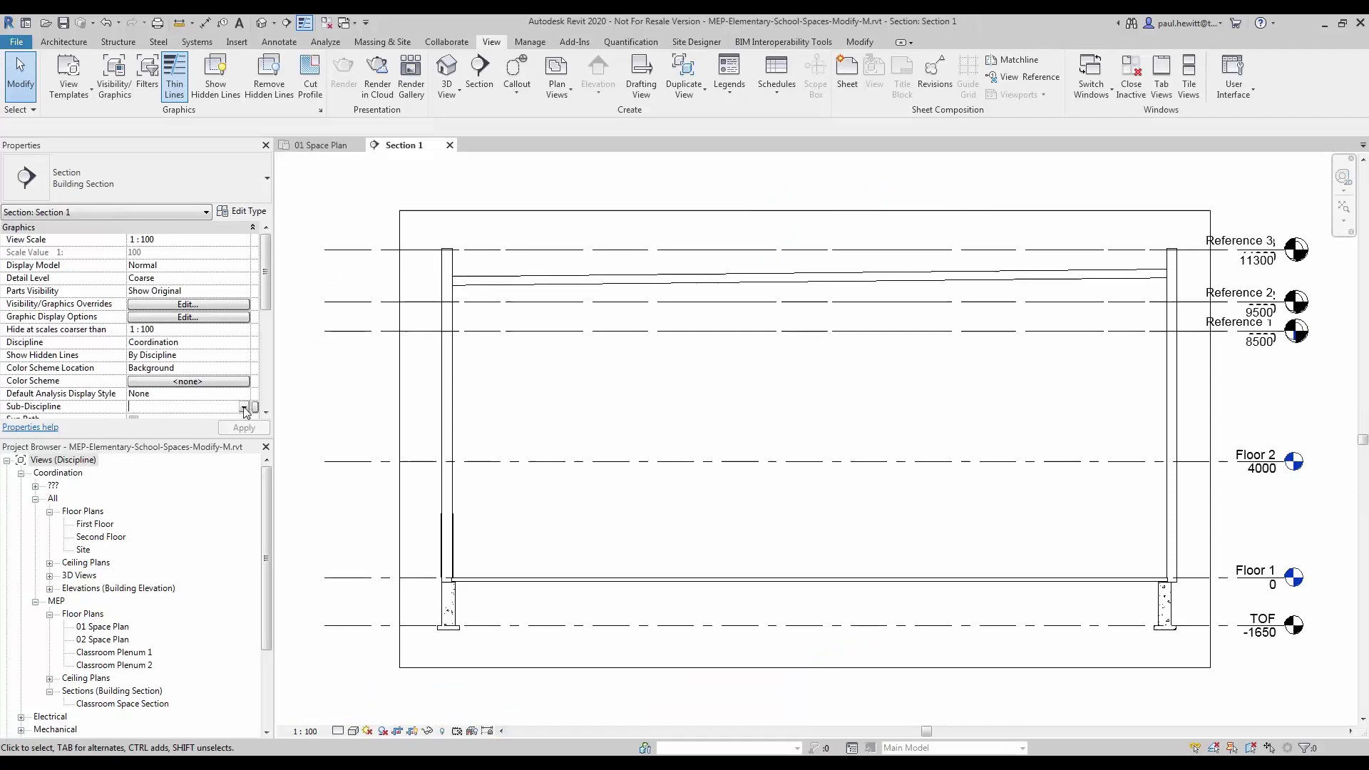
pyautogui.click(244, 407)
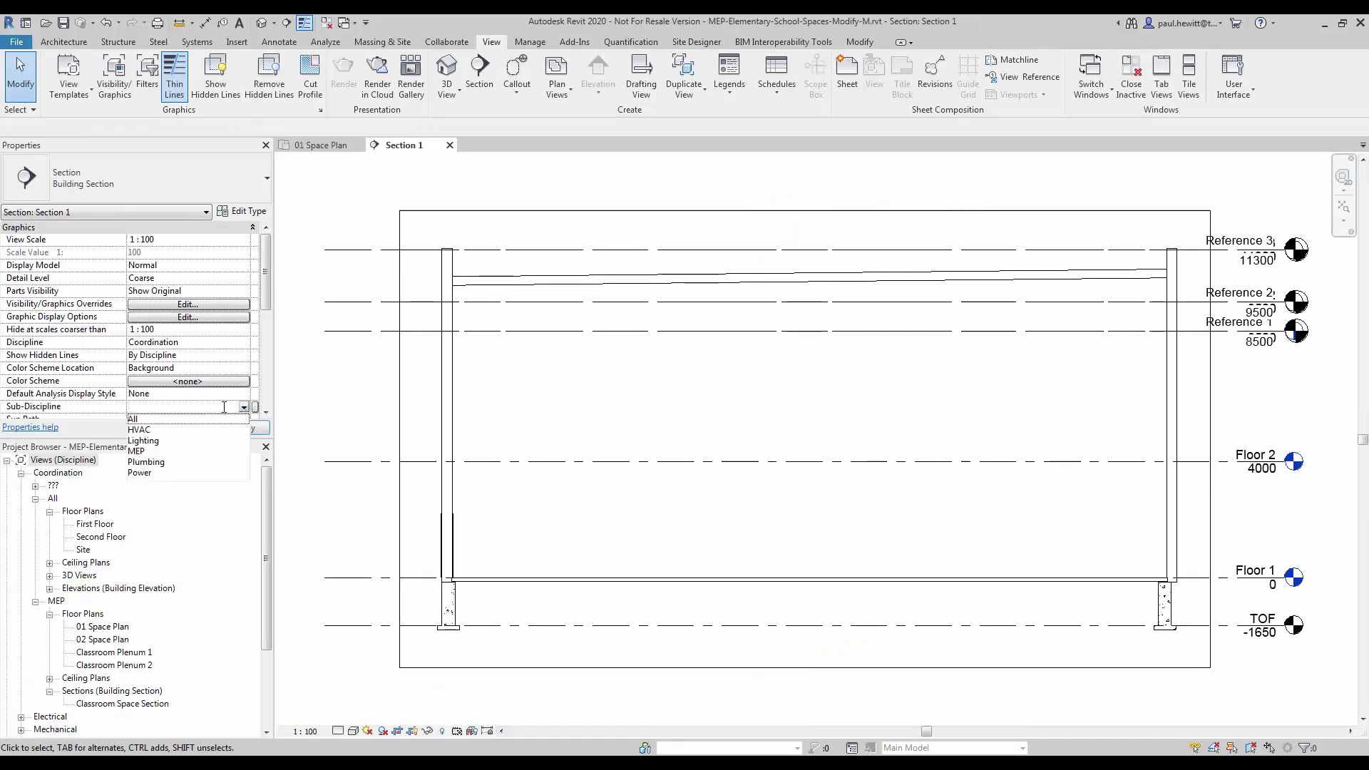
pyautogui.click(149, 452)
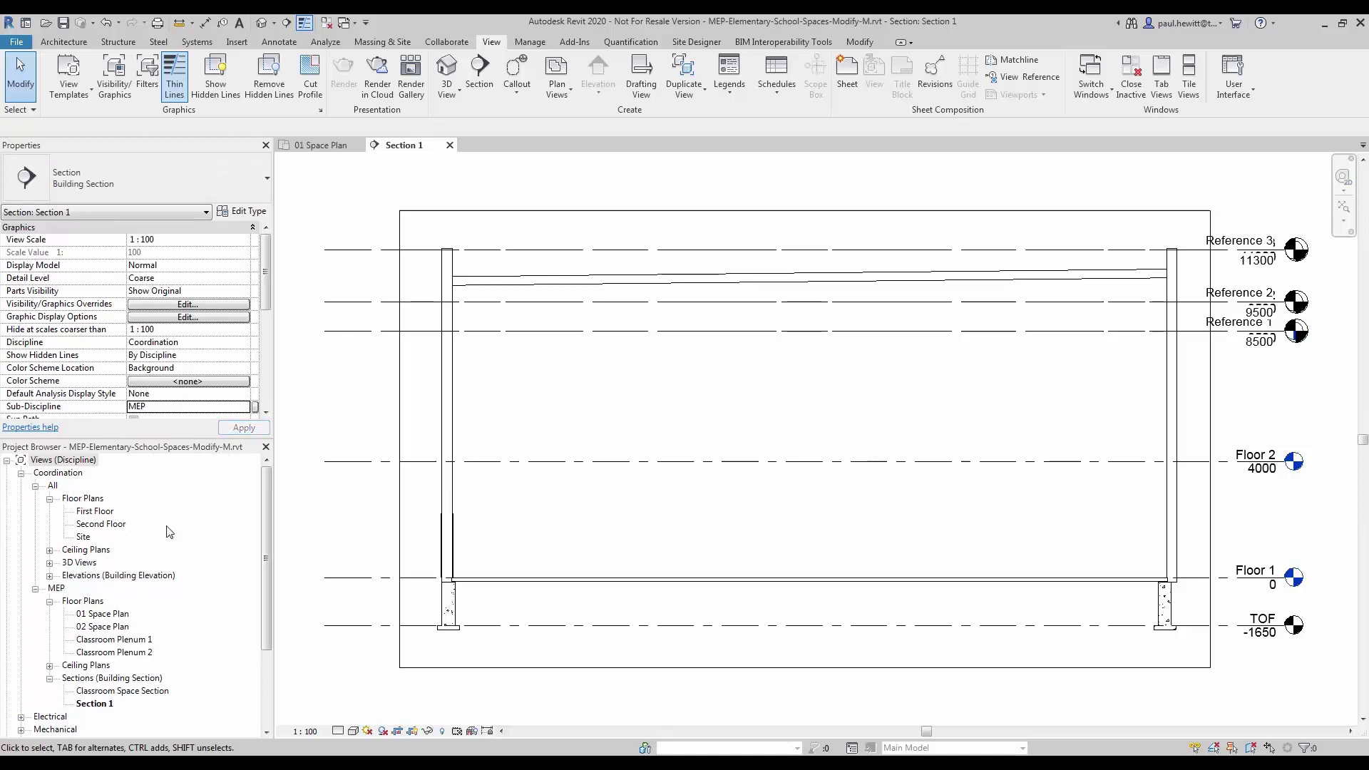
# Rename the Section 1 view as Gym Section.
pyautogui.rightClick(91, 705)
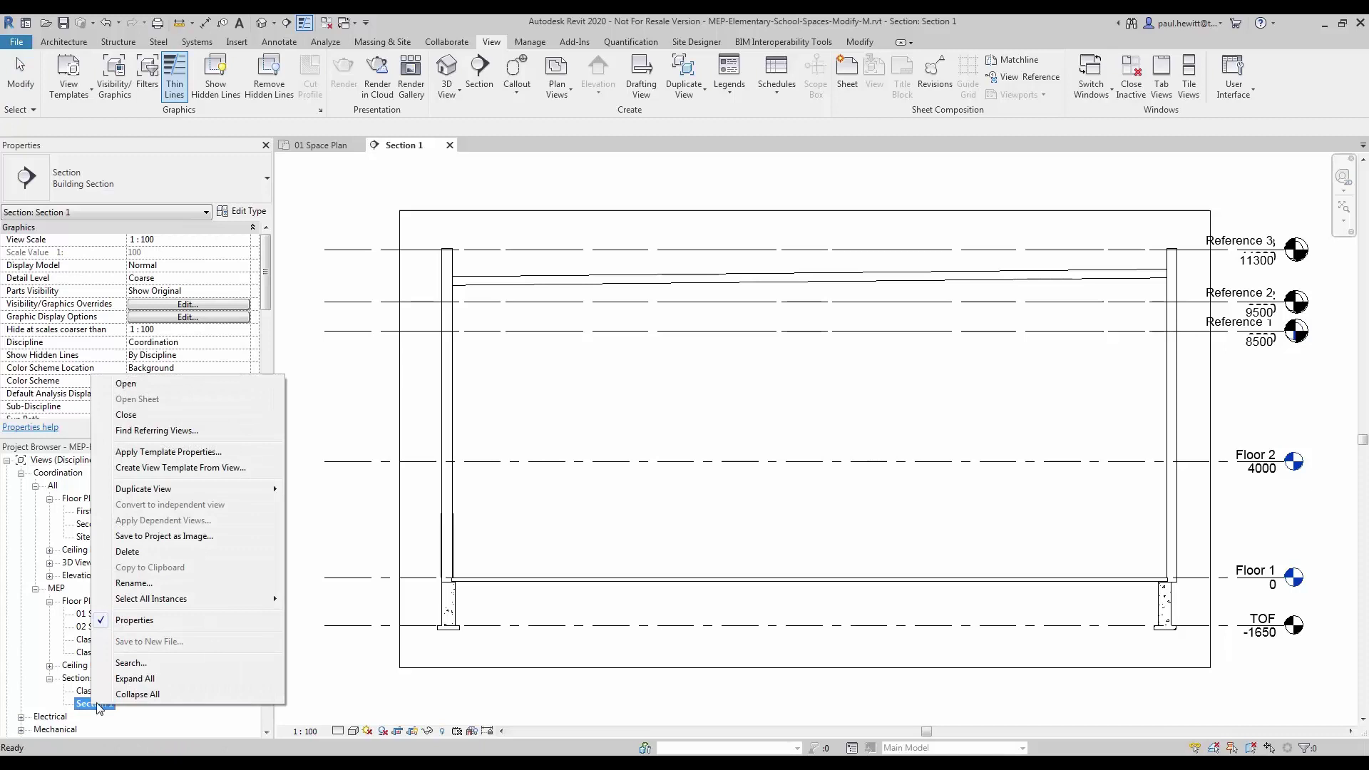
pyautogui.click(141, 588)
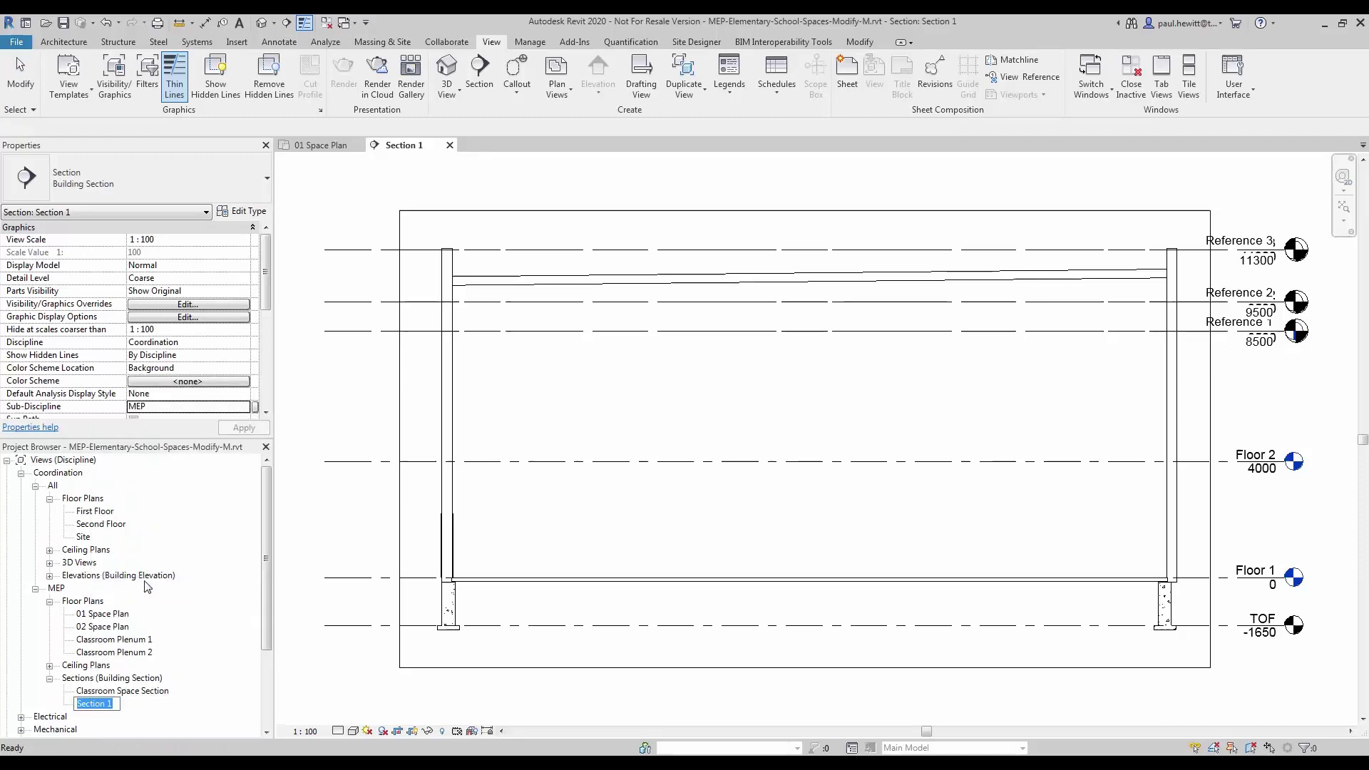
pyautogui.write('Gym ')
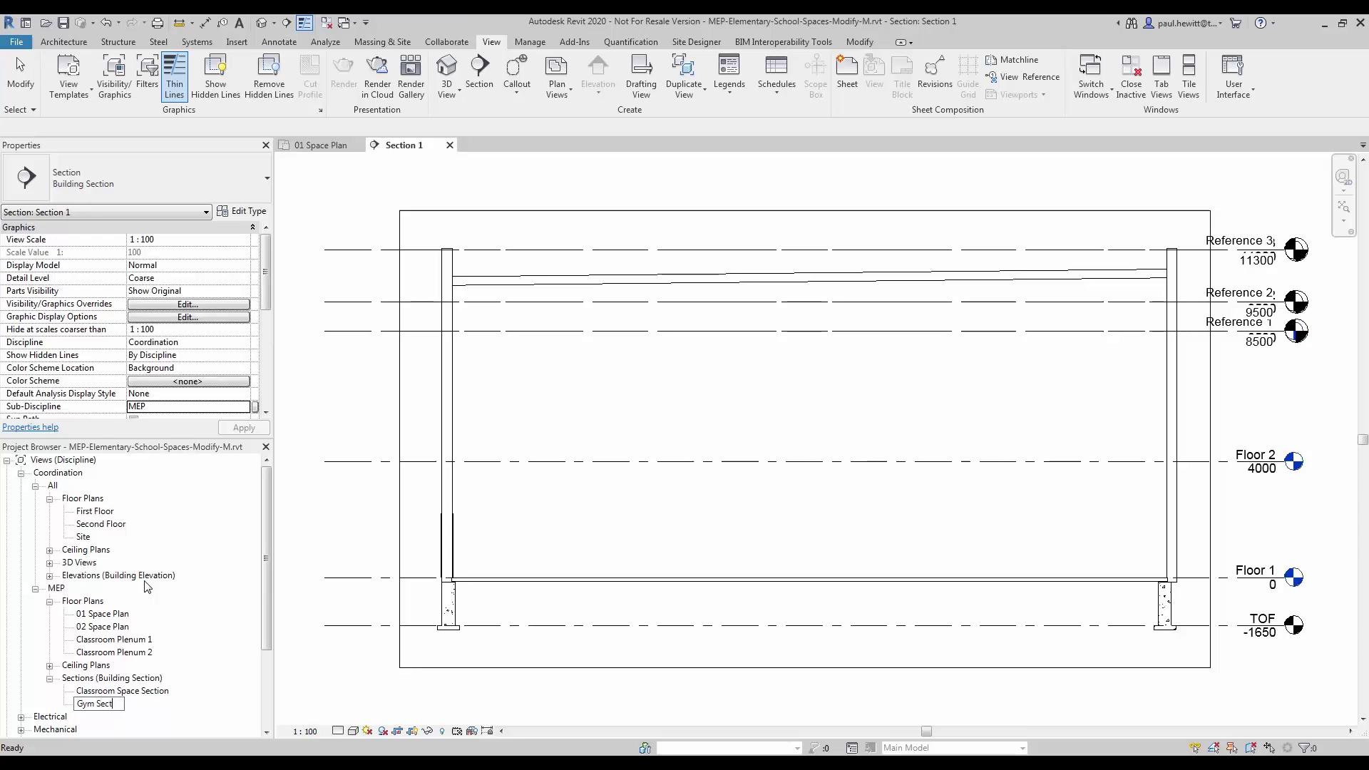
pyautogui.write('Section')
pyautogui.press('Return')
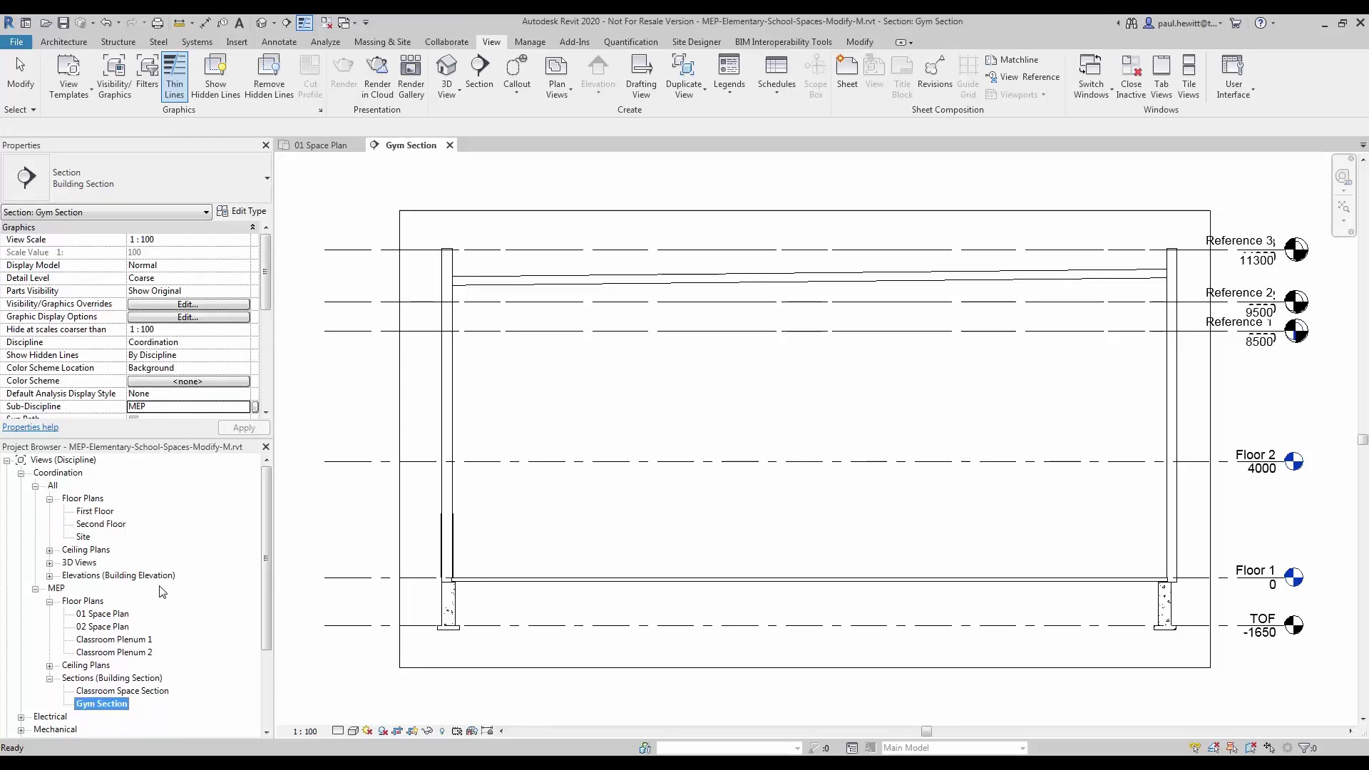
# Turn on the Interior subcategory of Spaces in the Gym Section's visibility/graphic overrides.
pyautogui.click(661, 422)
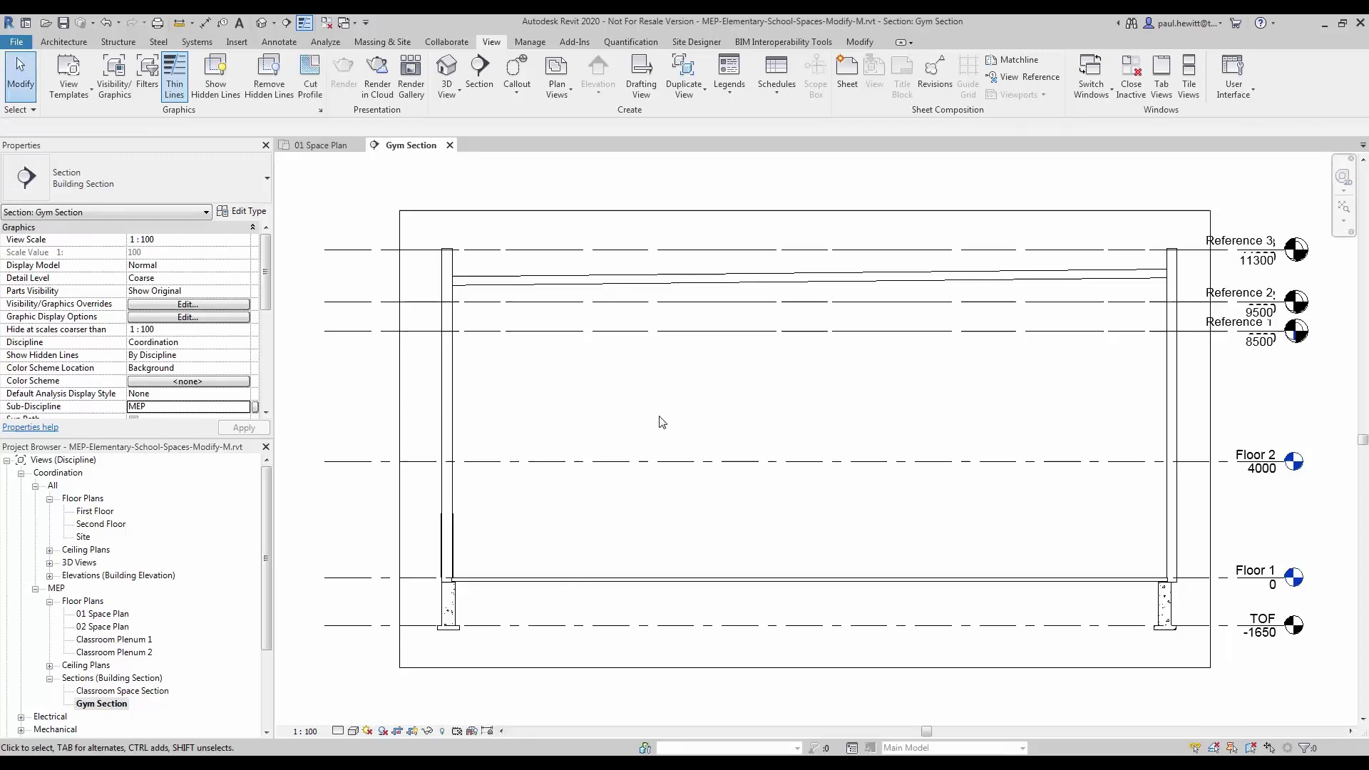
pyautogui.press('v')
pyautogui.press('v')
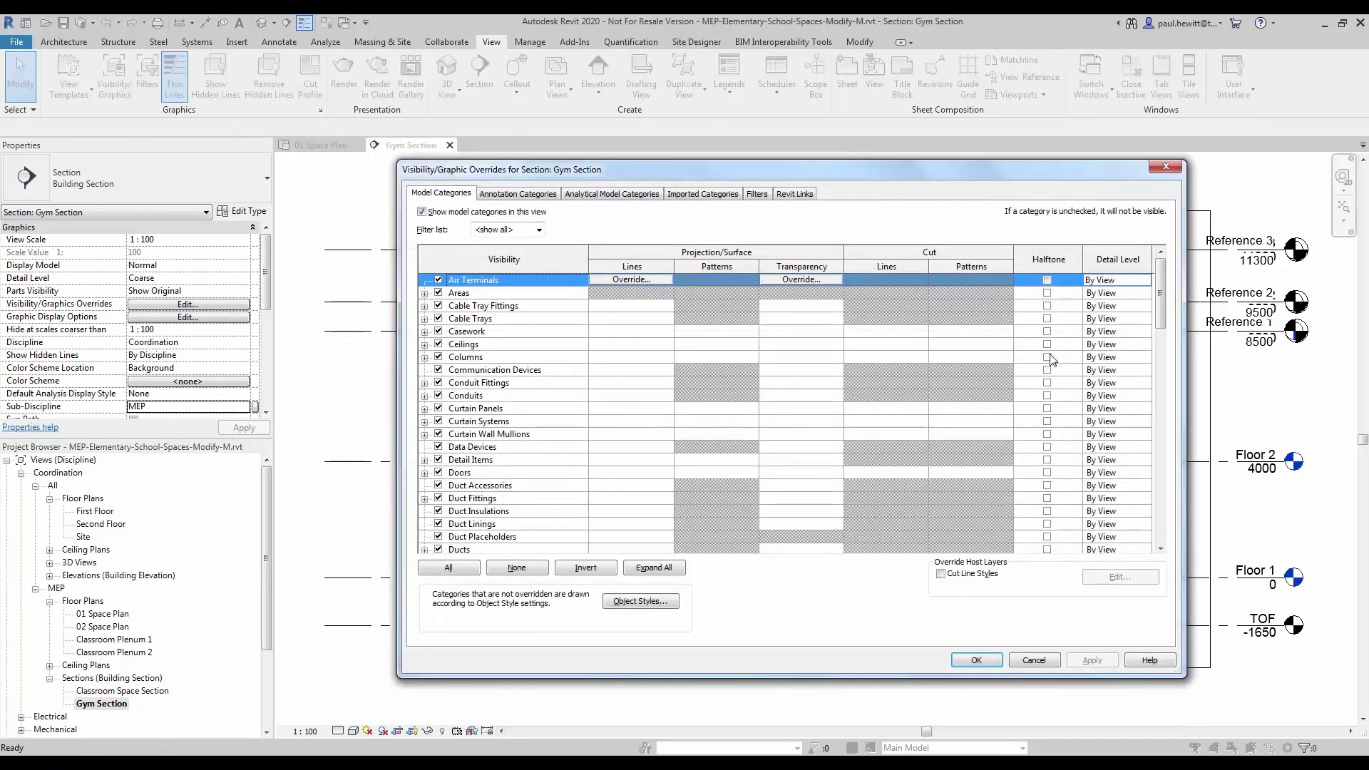
pyautogui.moveTo(1160, 295); pyautogui.dragTo(1167, 474)
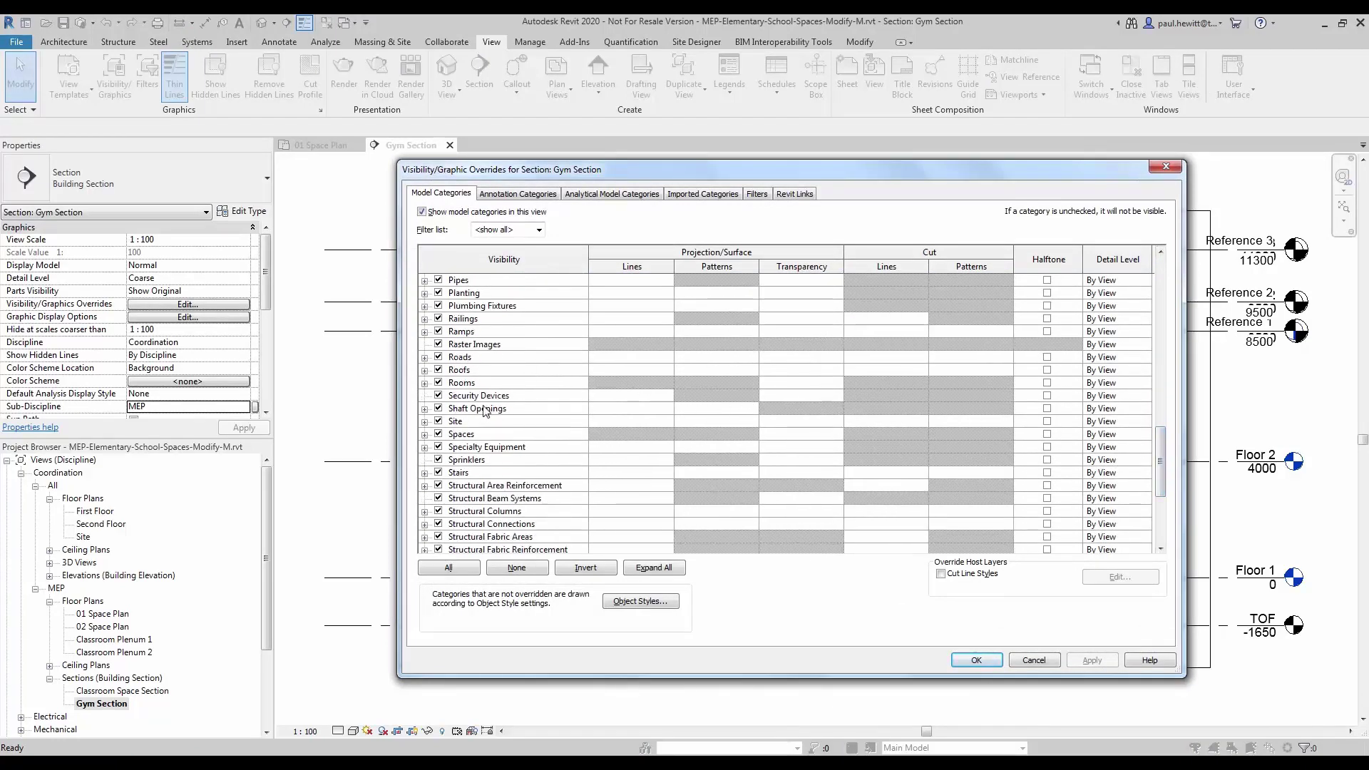
pyautogui.click(424, 434)
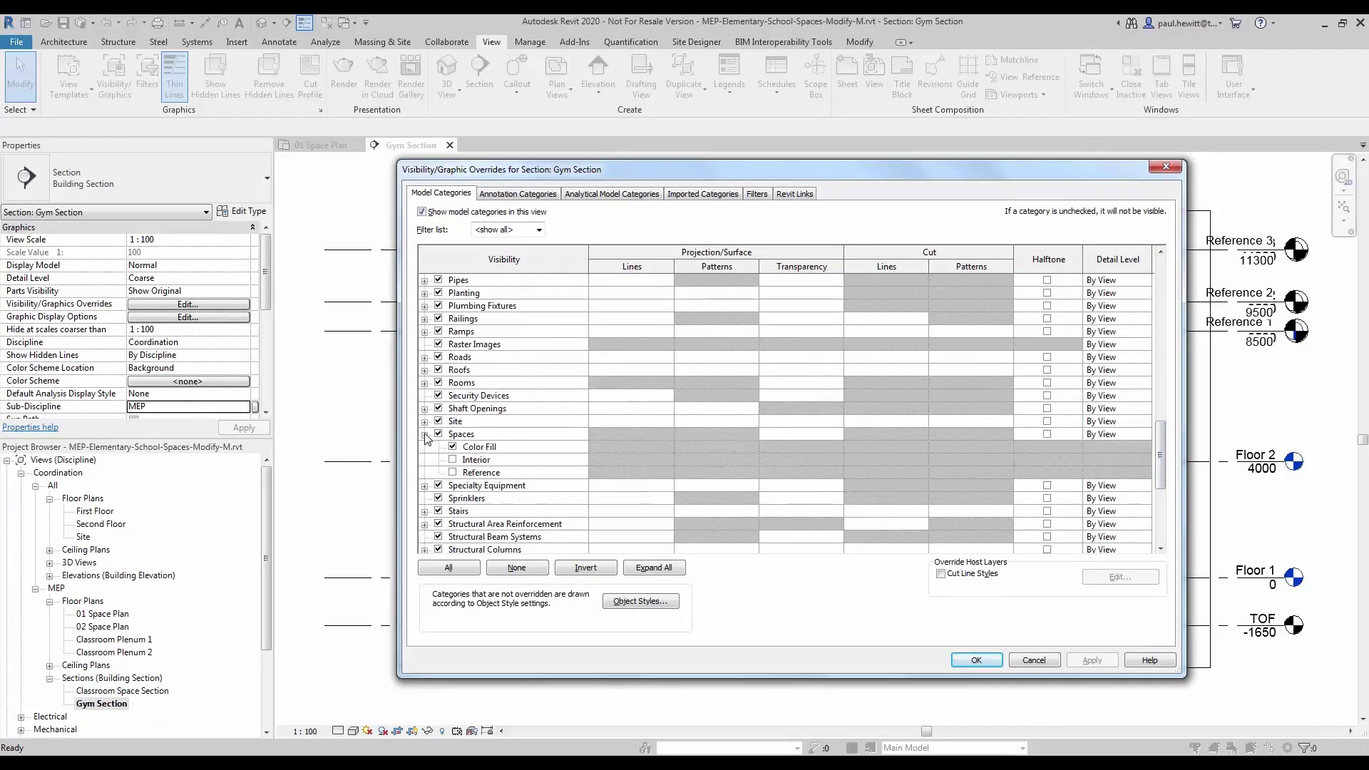
pyautogui.click(453, 459)
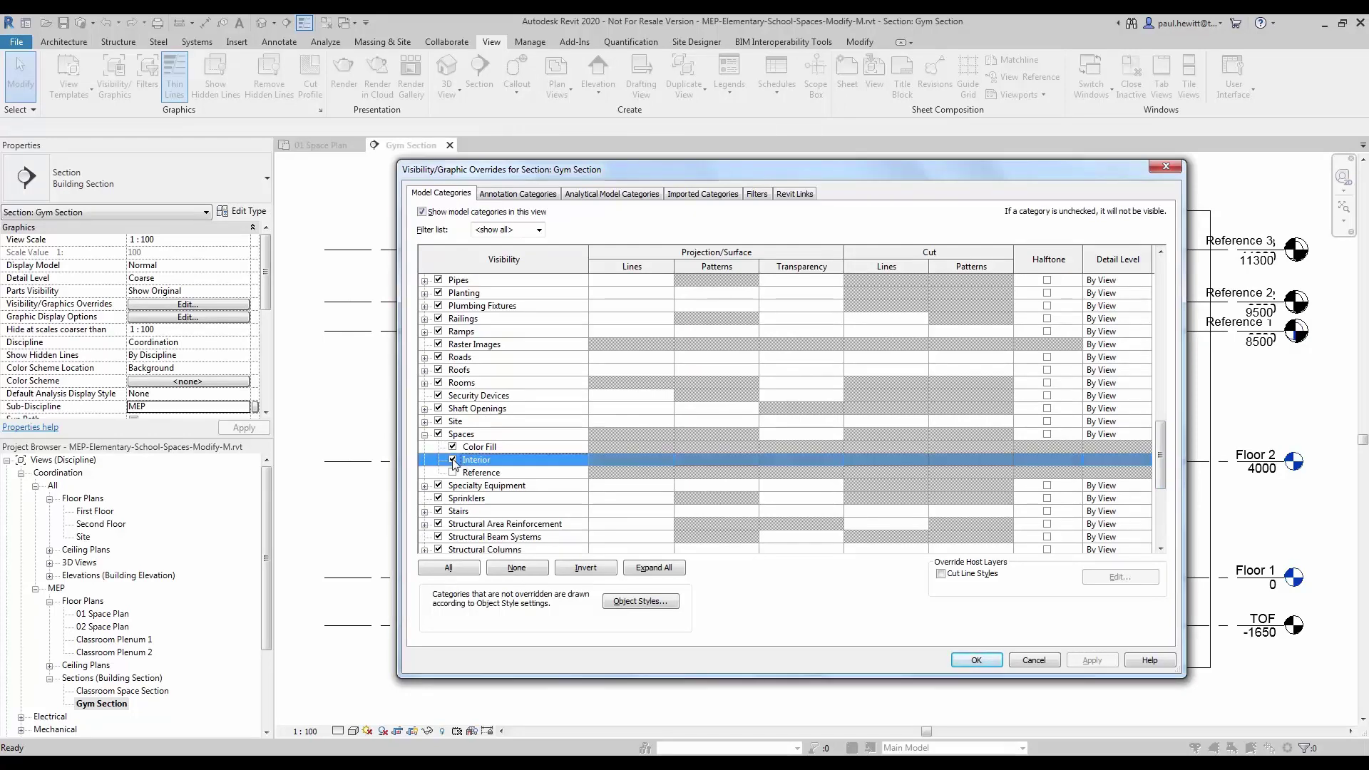
pyautogui.click(961, 663)
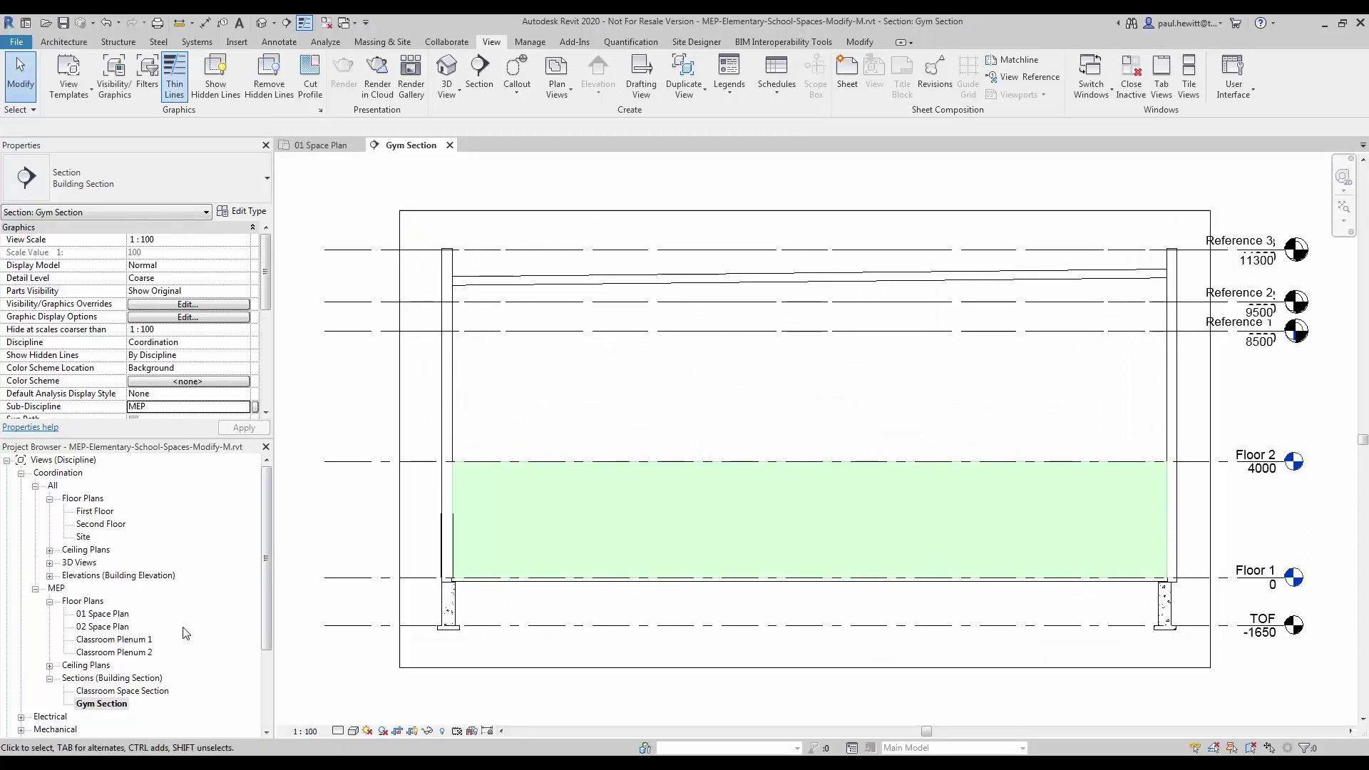
# Create a view template named Space Section from the Gym Section view.
pyautogui.rightClick(121, 704)
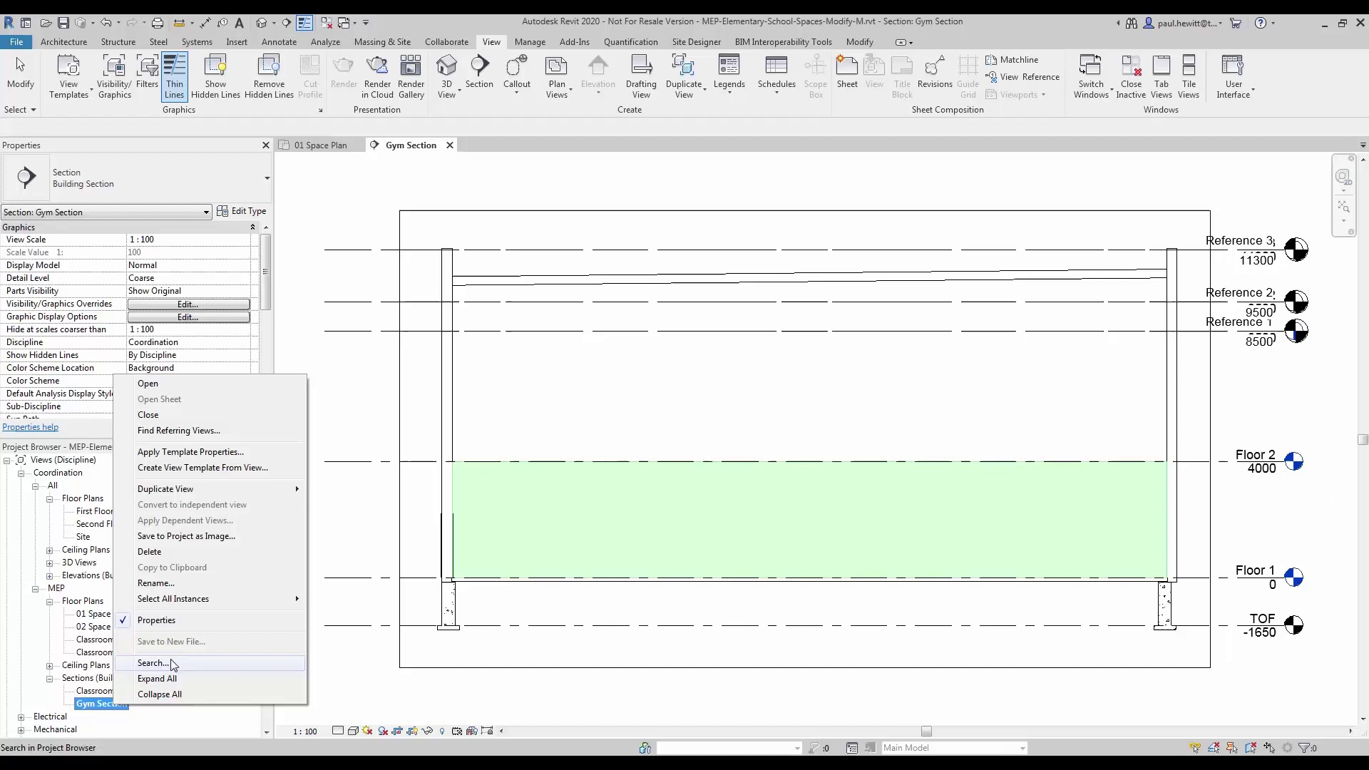
pyautogui.click(238, 469)
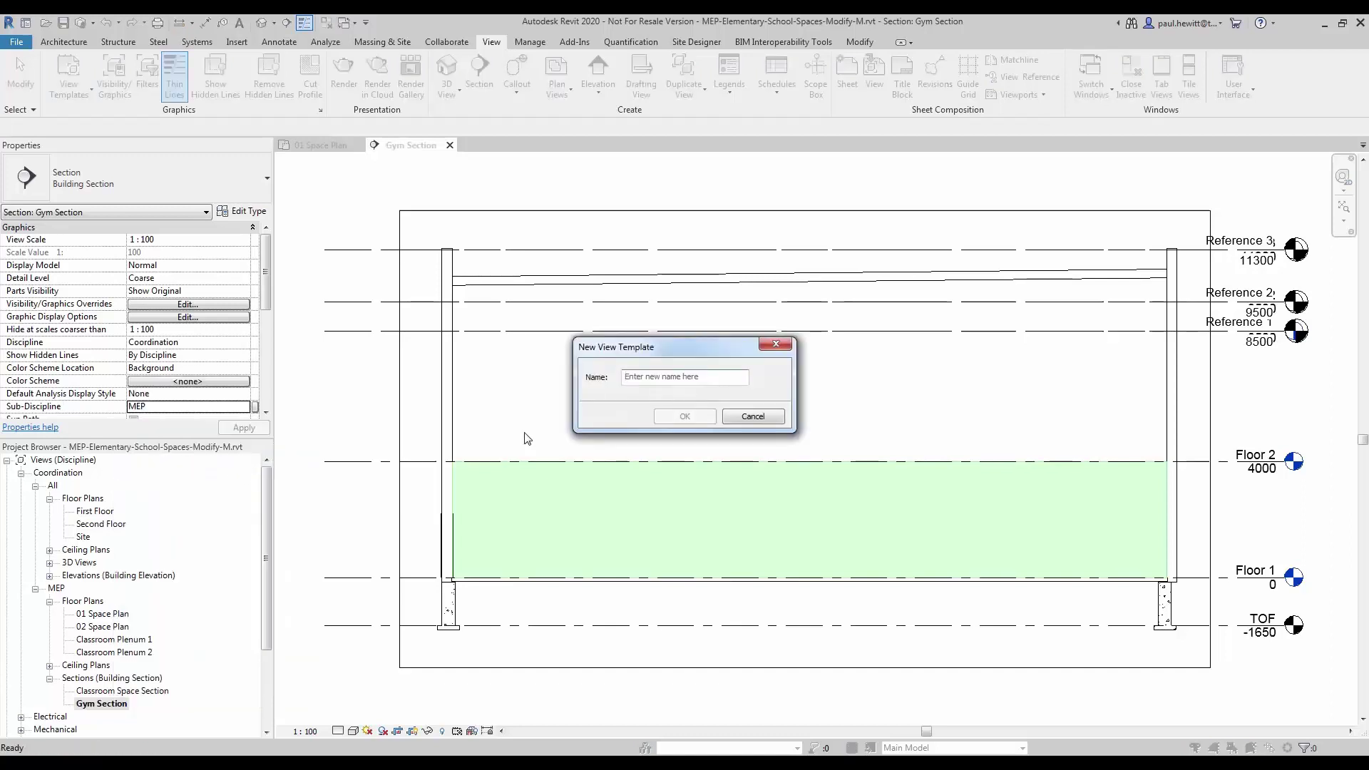
pyautogui.write('Space Section')
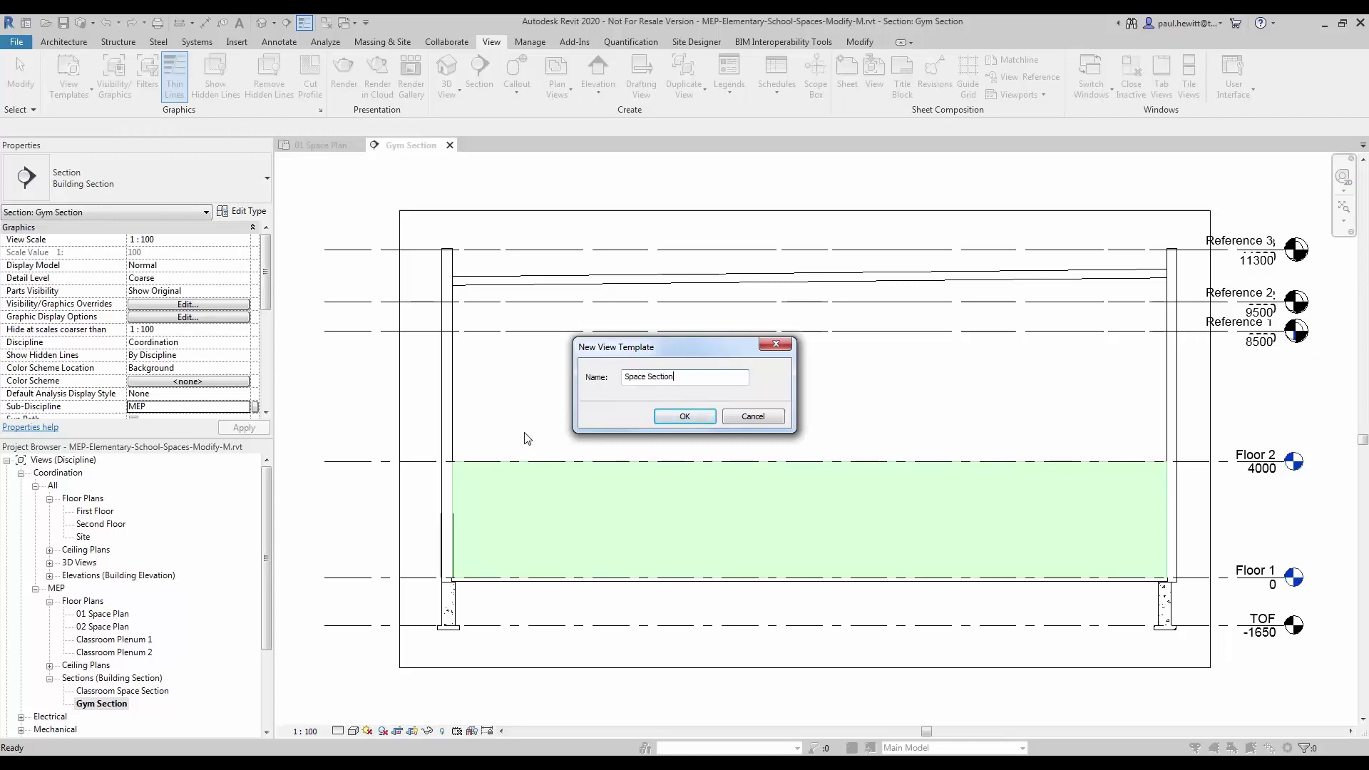
pyautogui.press('Return')
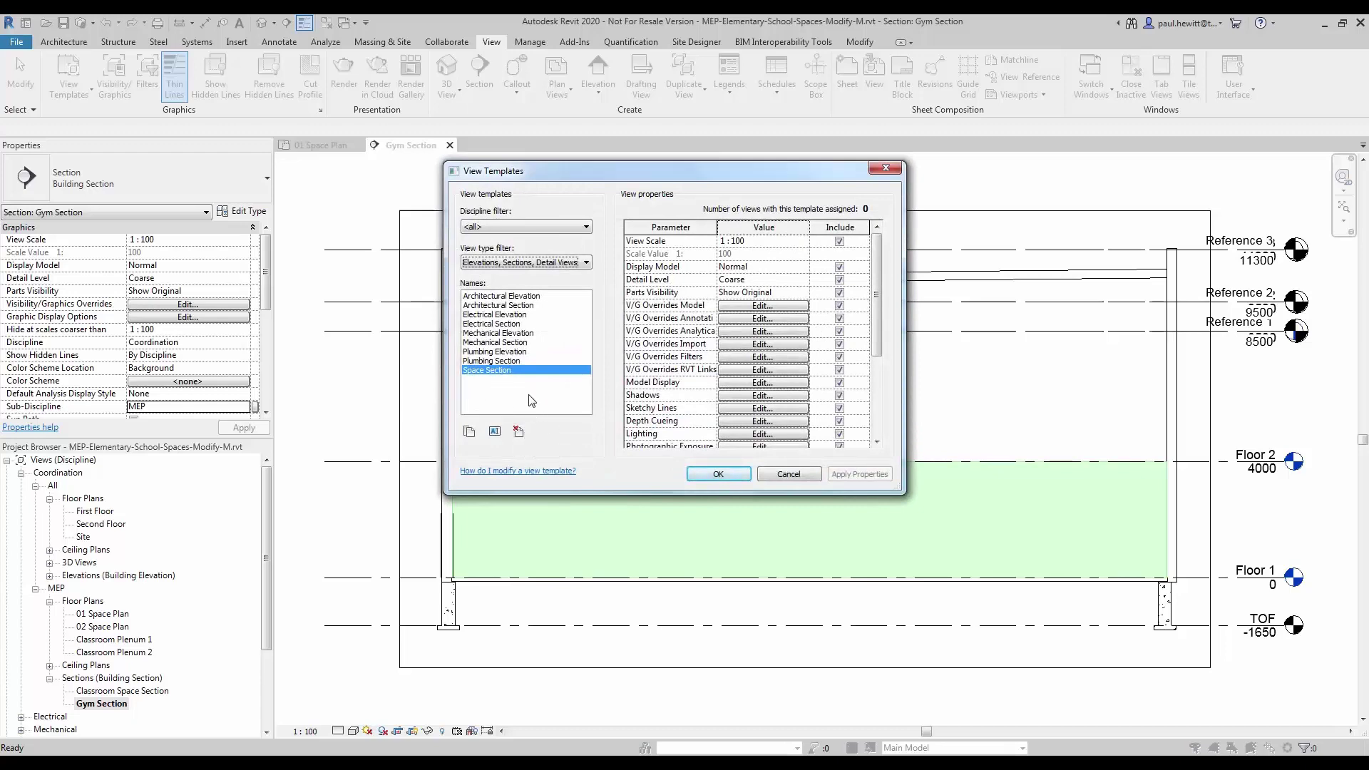
pyautogui.click(707, 473)
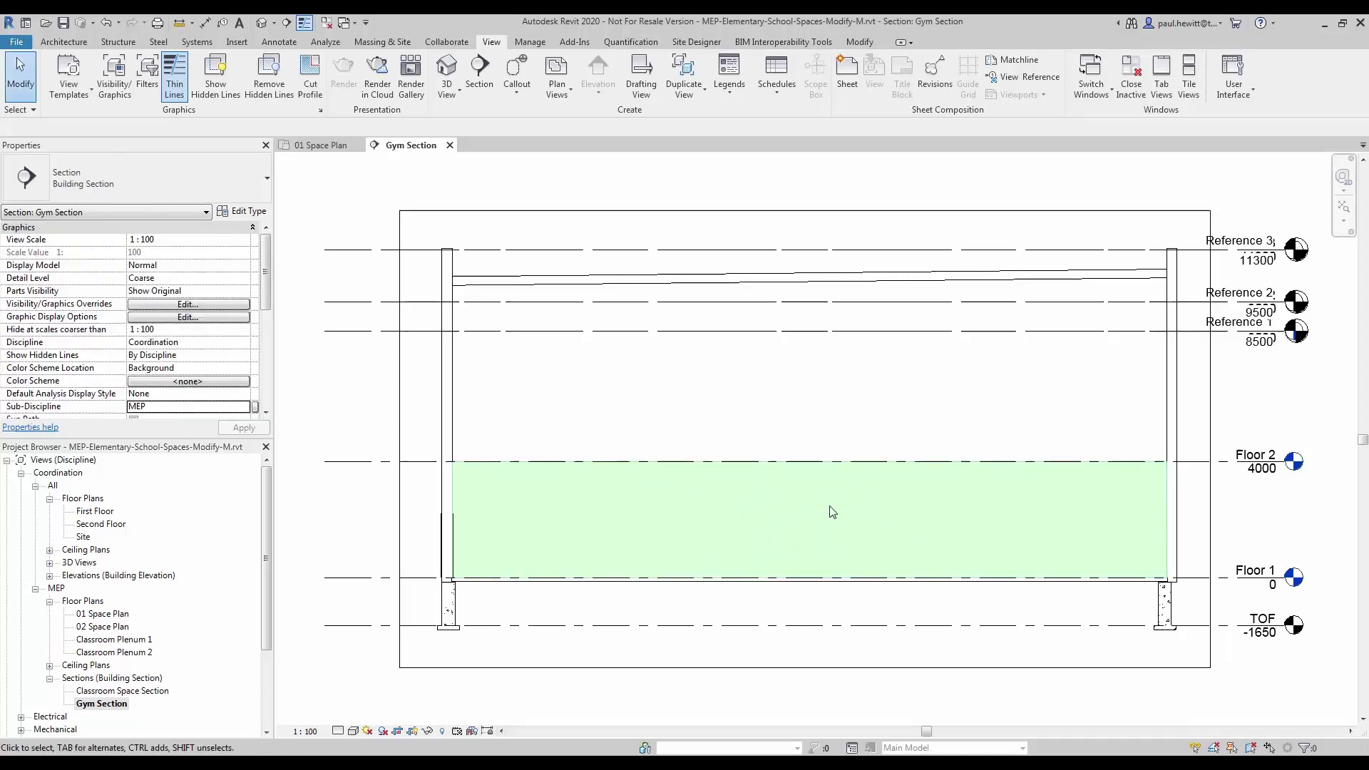
# Set the gym space's Upper Limit to Reference 3 and apply the change.
pyautogui.click(788, 499)
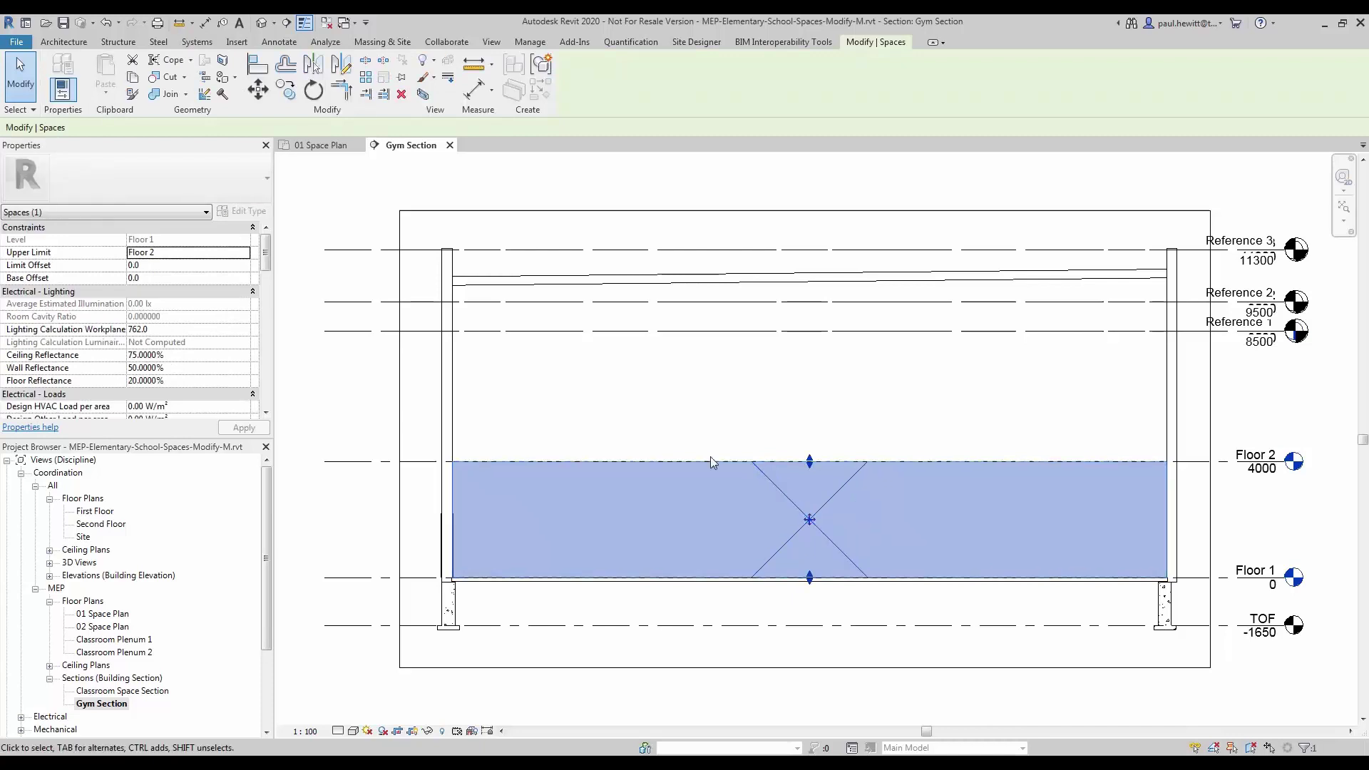
pyautogui.click(179, 253)
pyautogui.click(243, 253)
pyautogui.click(168, 322)
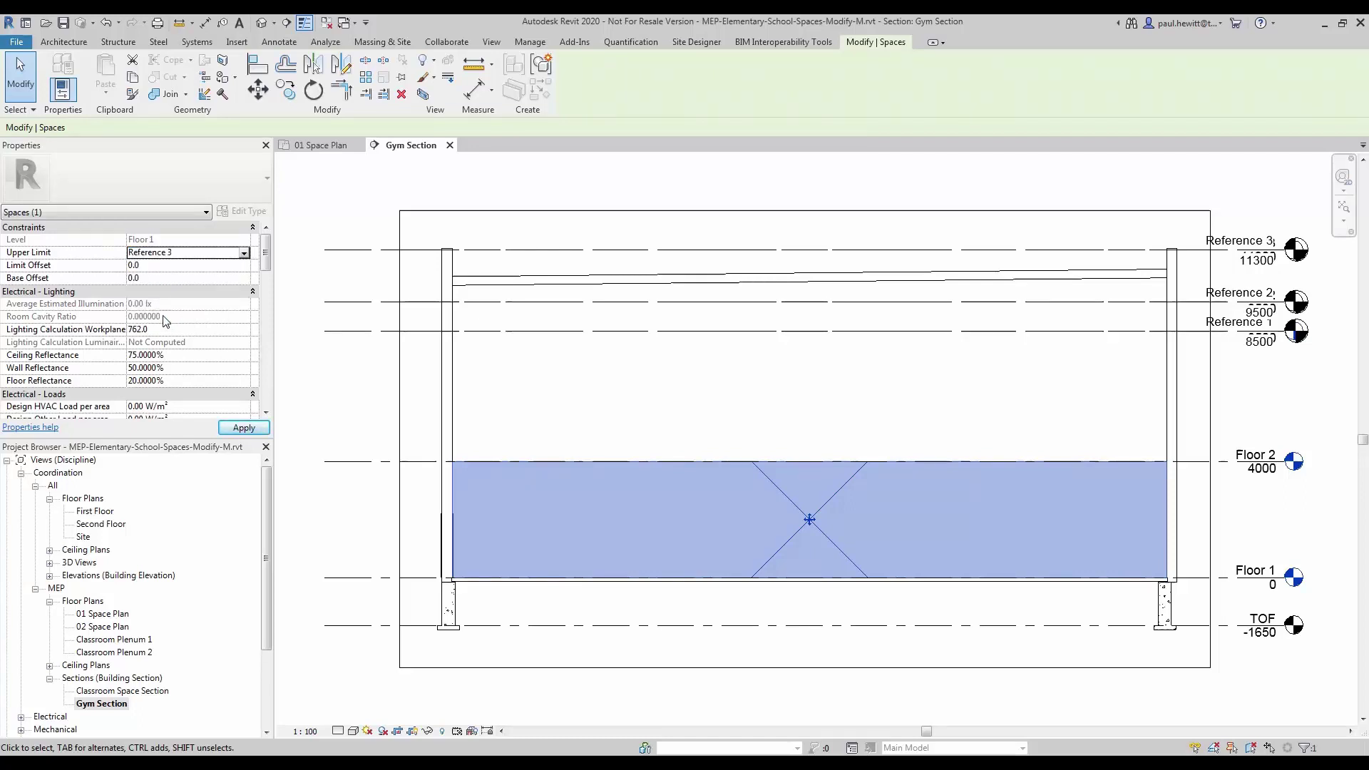
pyautogui.click(246, 429)
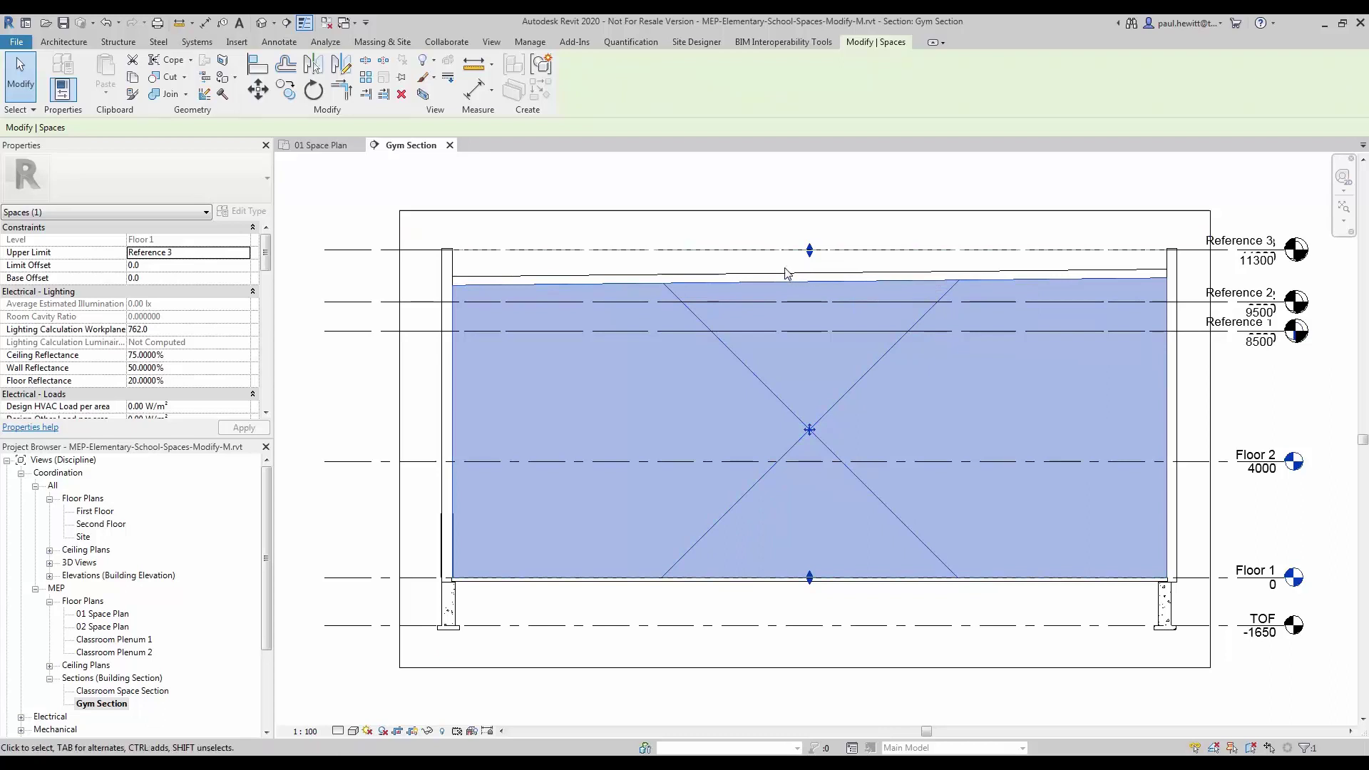
# In the 01 Space Plan view, draw a horizontal building section across the Cafeteria and Kitchen, extending past their outer walls.
pyautogui.click(321, 146)
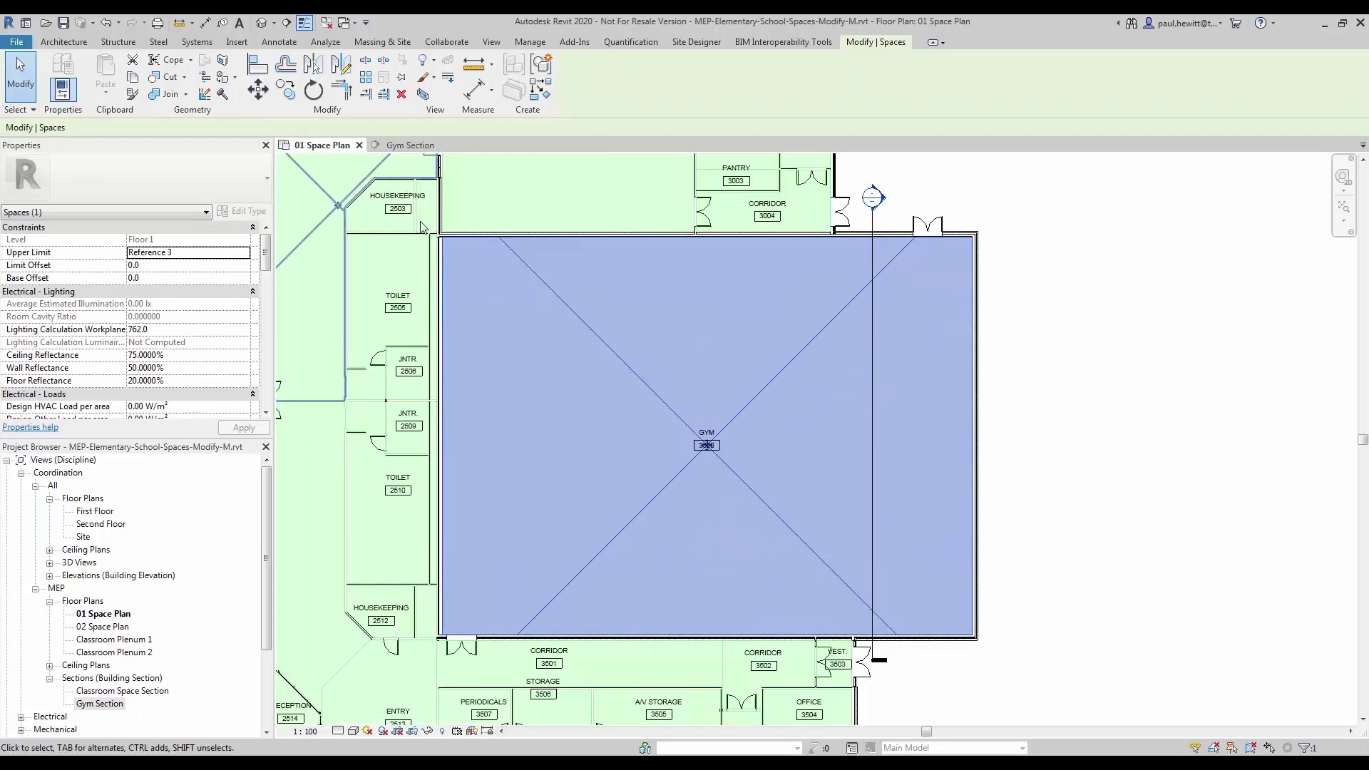
pyautogui.click(1052, 314)
pyautogui.moveTo(1043, 295); pyautogui.dragTo(1084, 477, button='middle')
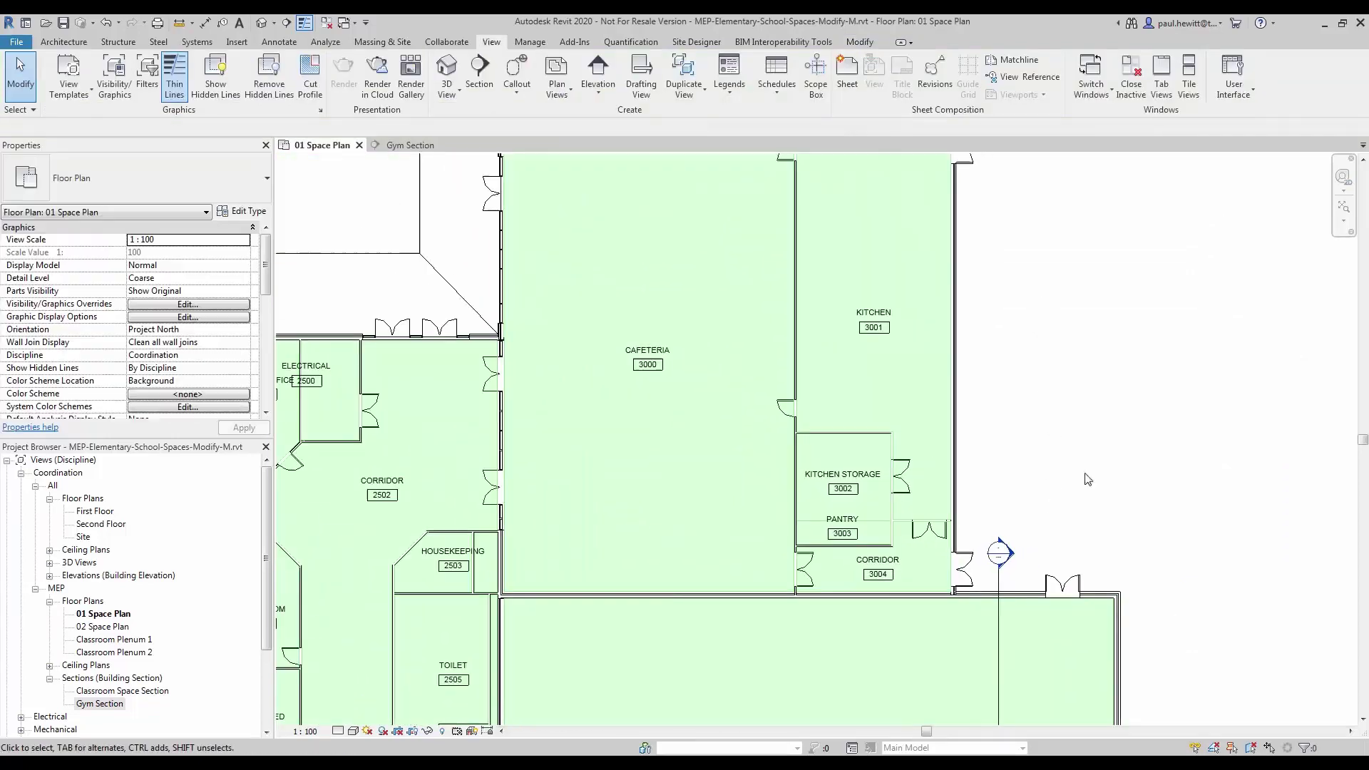
pyautogui.click(478, 78)
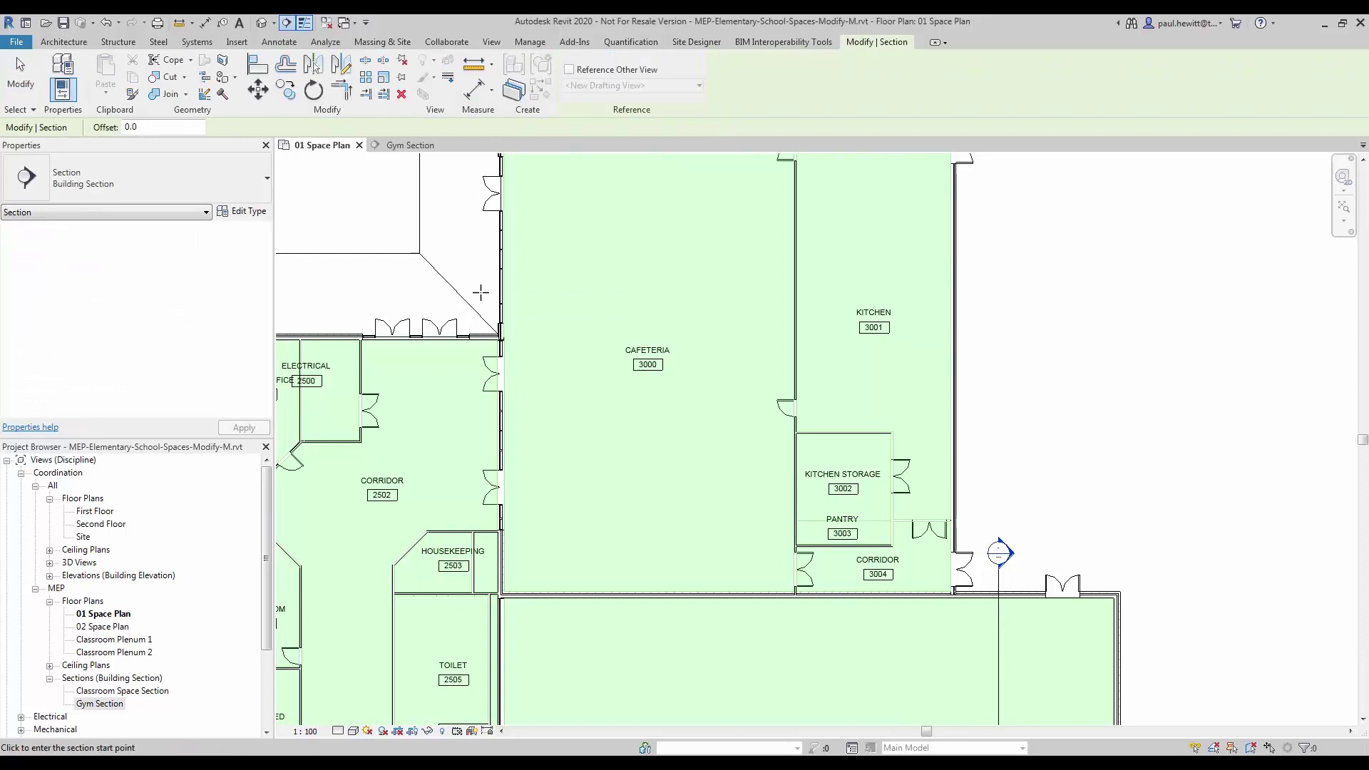
pyautogui.click(478, 291)
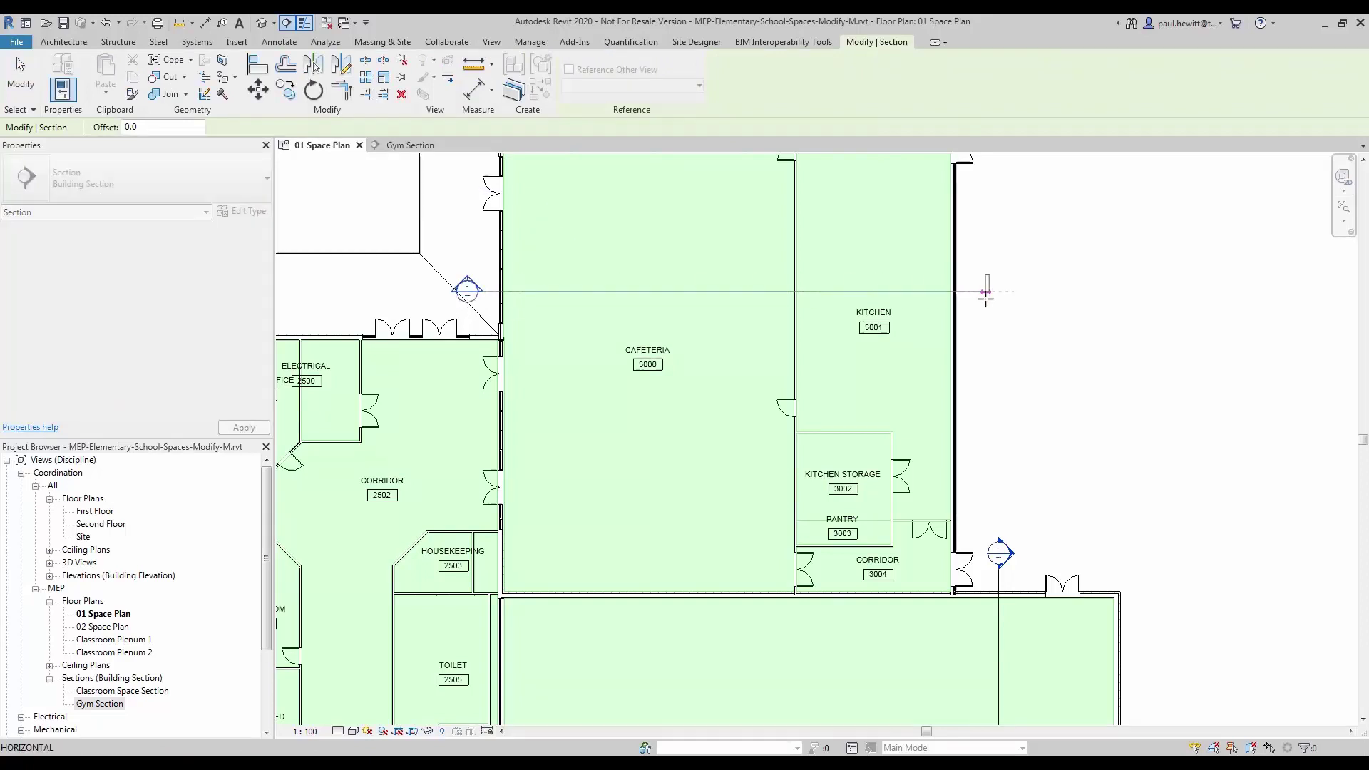
pyautogui.click(985, 292)
pyautogui.press('Escape')
pyautogui.press('Escape')
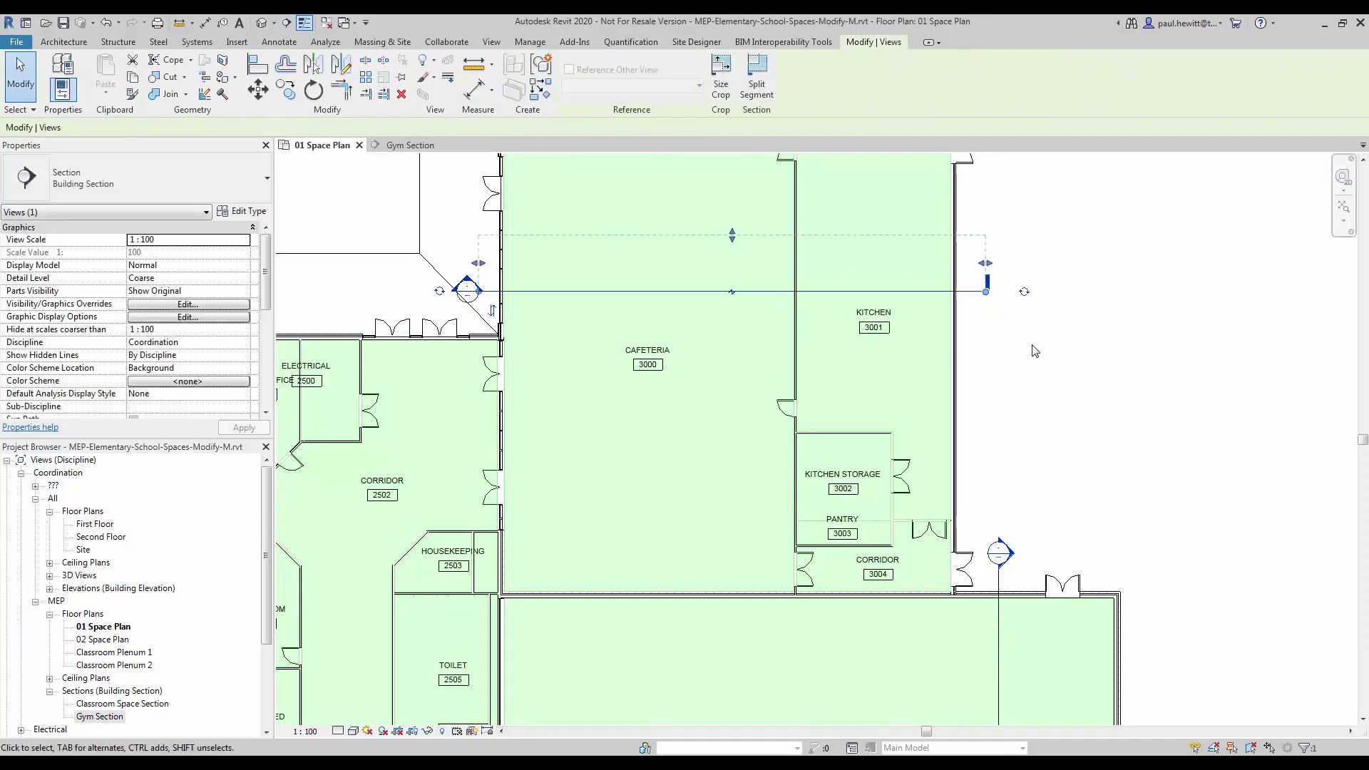
# Open the new cafeteria and kitchen section view and assign it the Space Section view template.
pyautogui.doubleClick(467, 288)
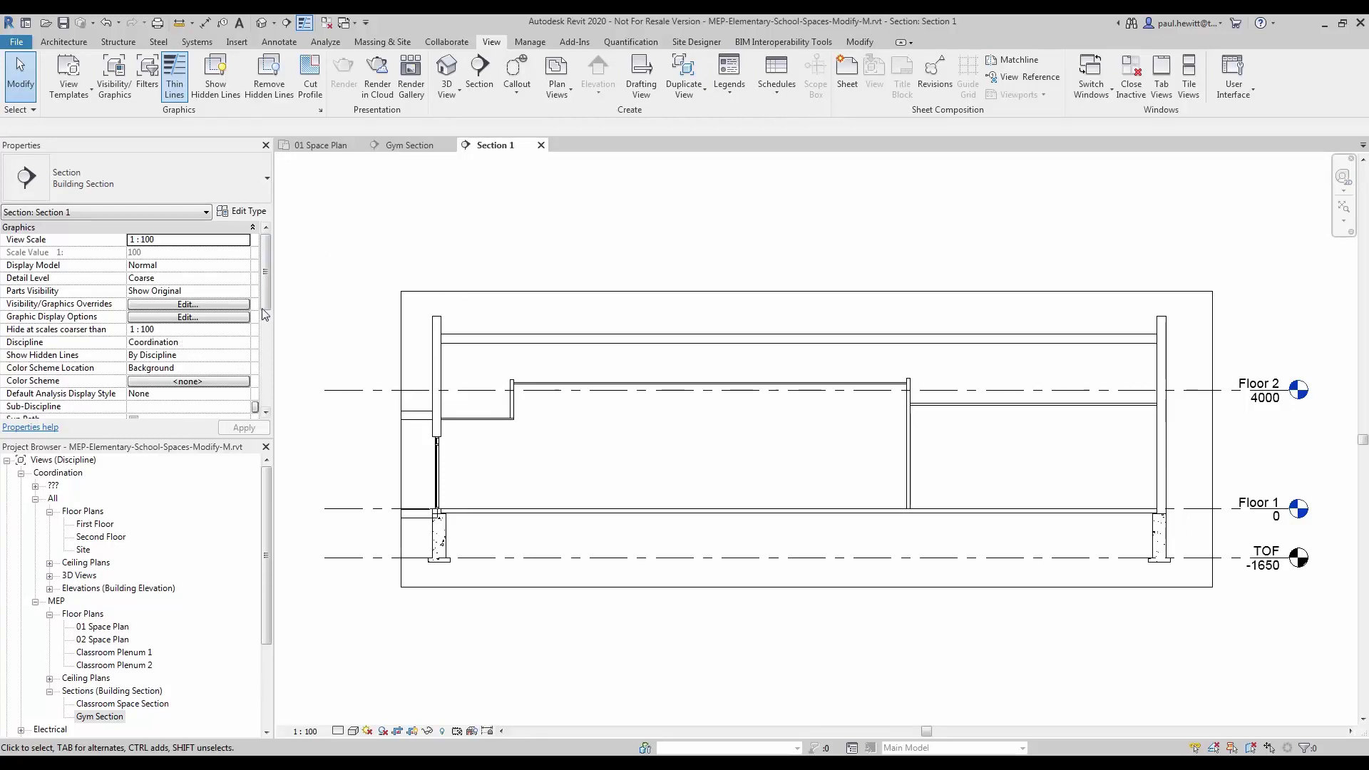
pyautogui.scroll(-1, 263, 321)
pyautogui.moveTo(263, 321); pyautogui.dragTo(263, 385)
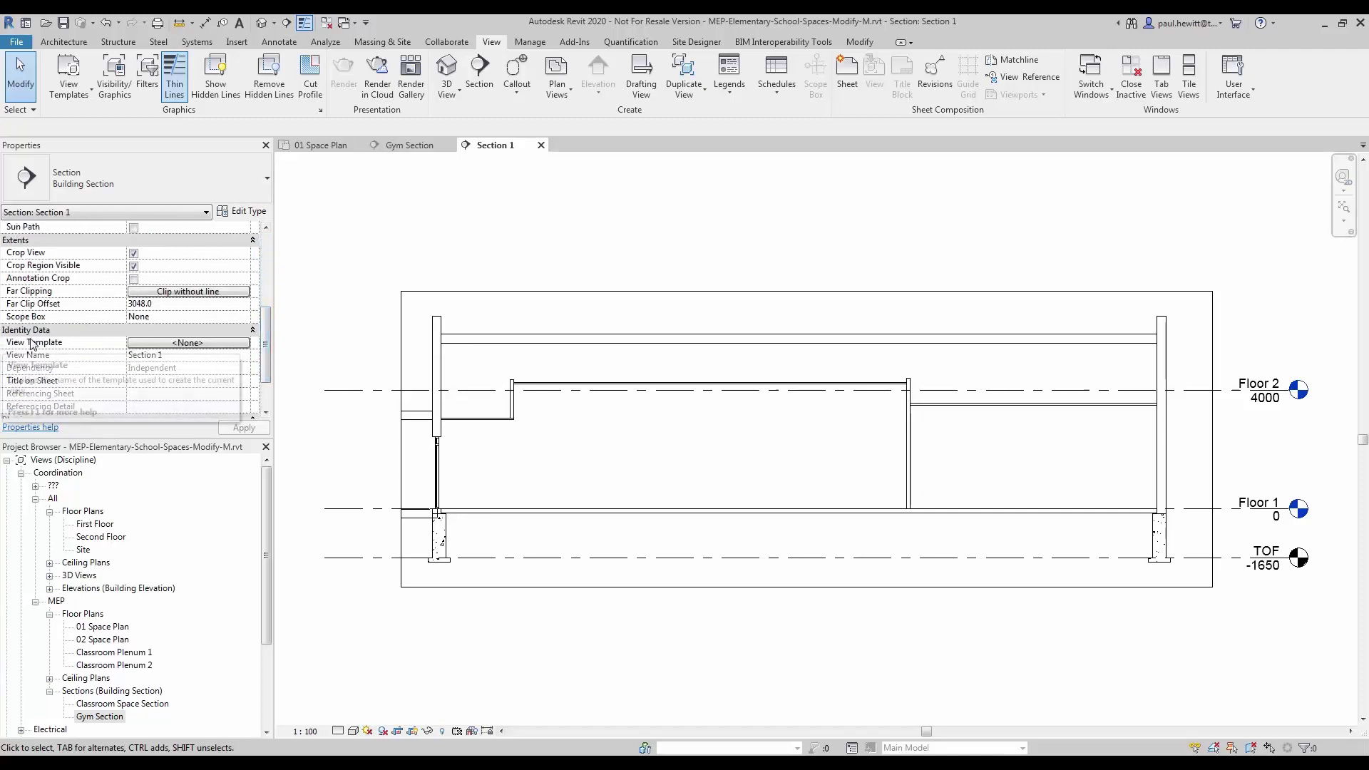
pyautogui.click(195, 343)
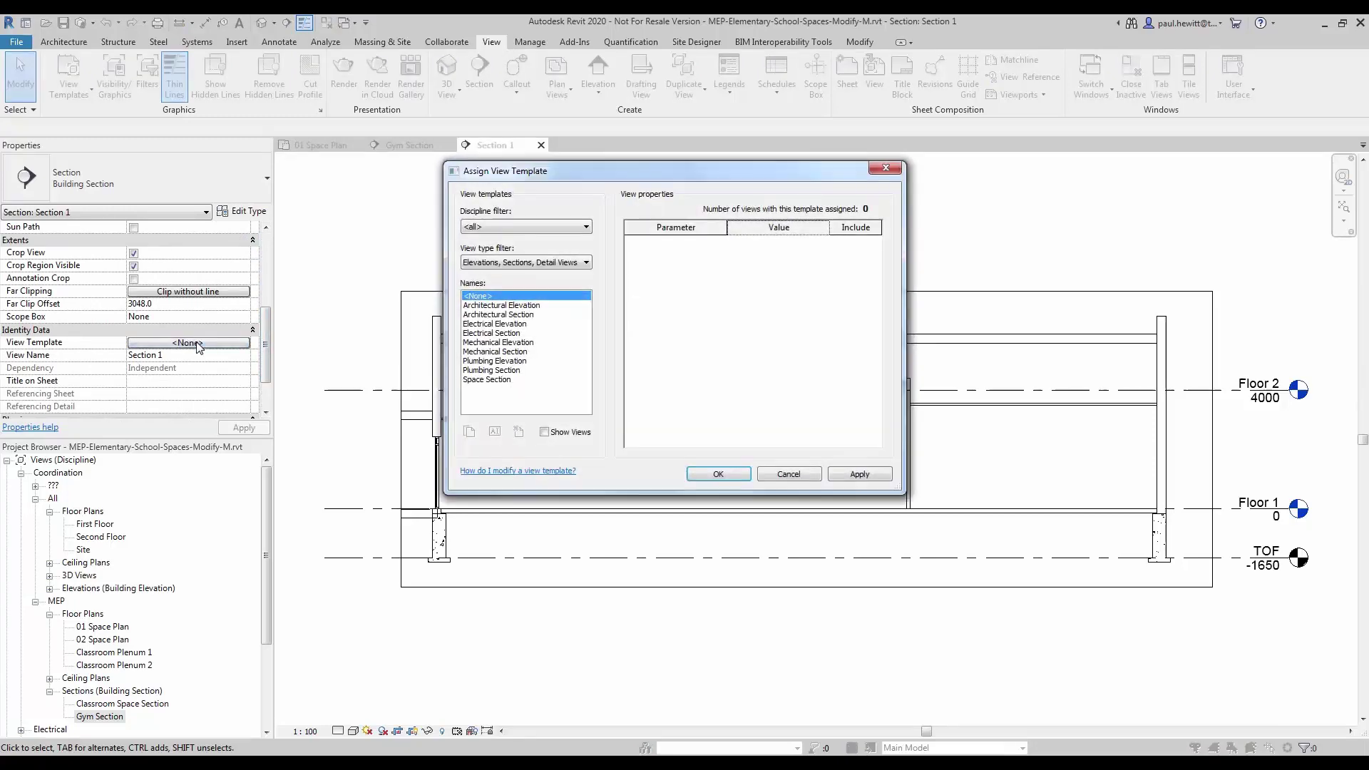
pyautogui.click(488, 380)
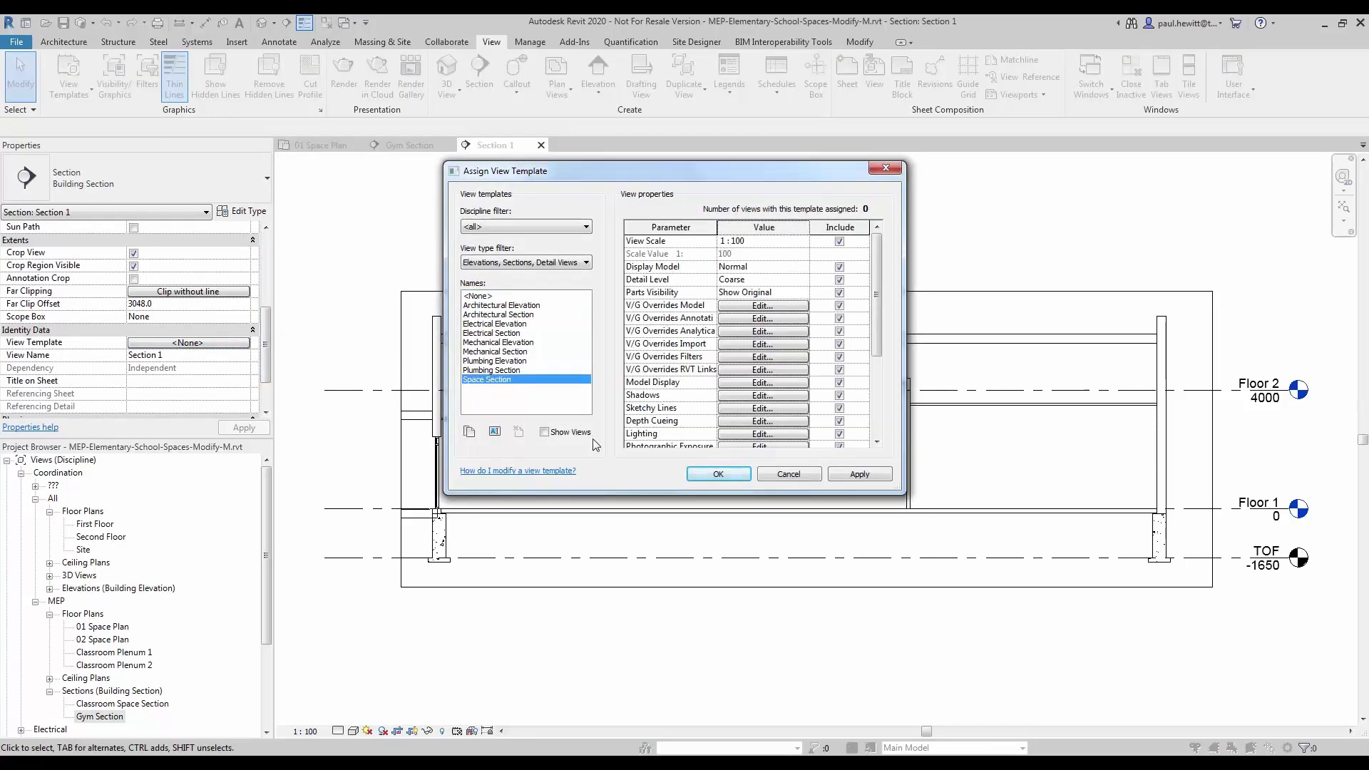
pyautogui.click(710, 475)
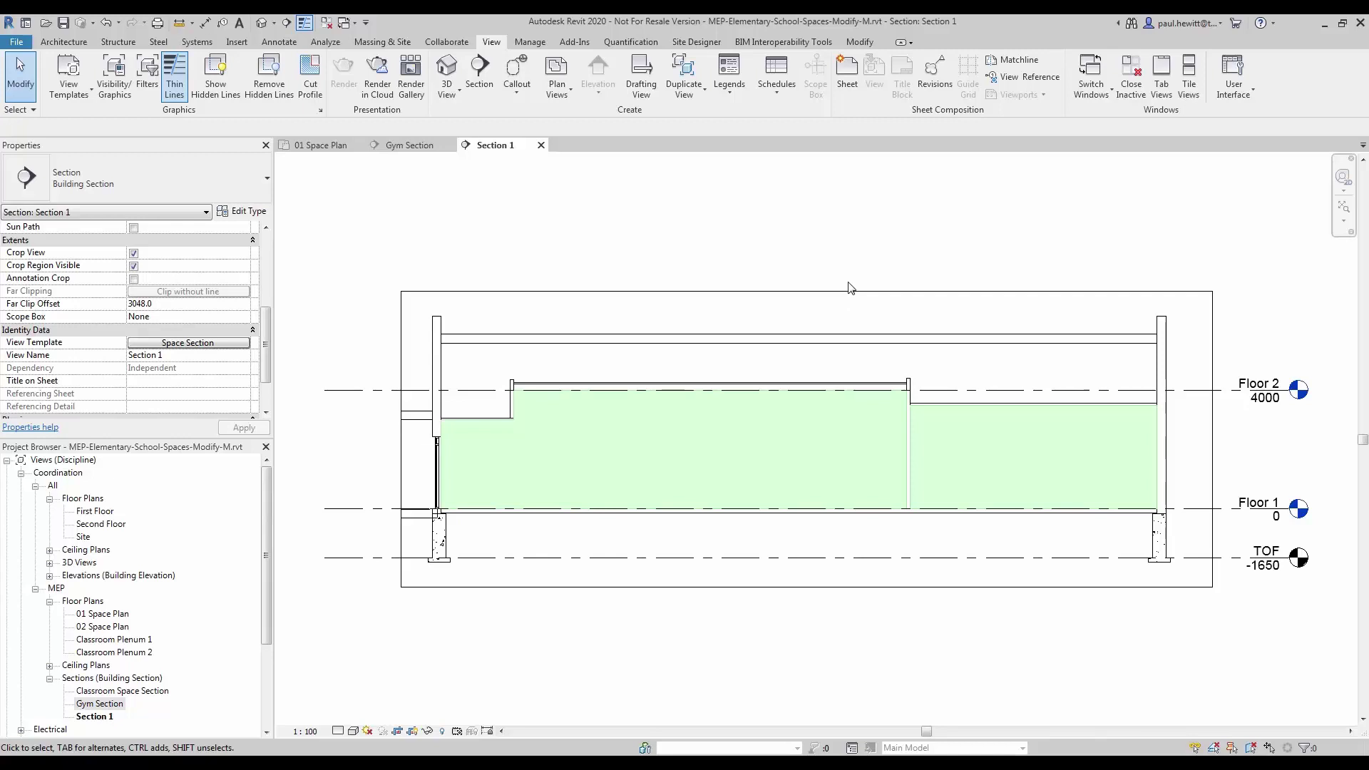
# Rename the Section 1 view as Cafeteria Section.
pyautogui.rightClick(100, 717)
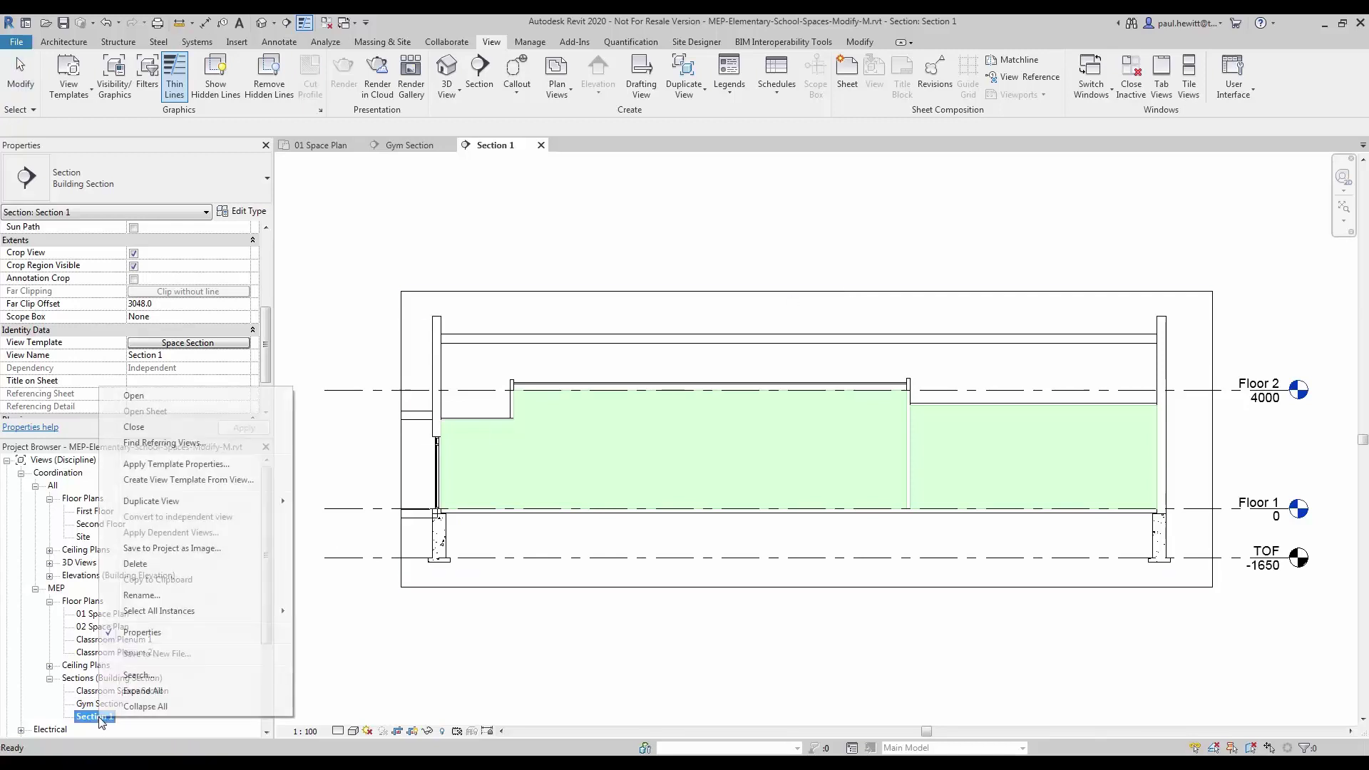
pyautogui.click(143, 596)
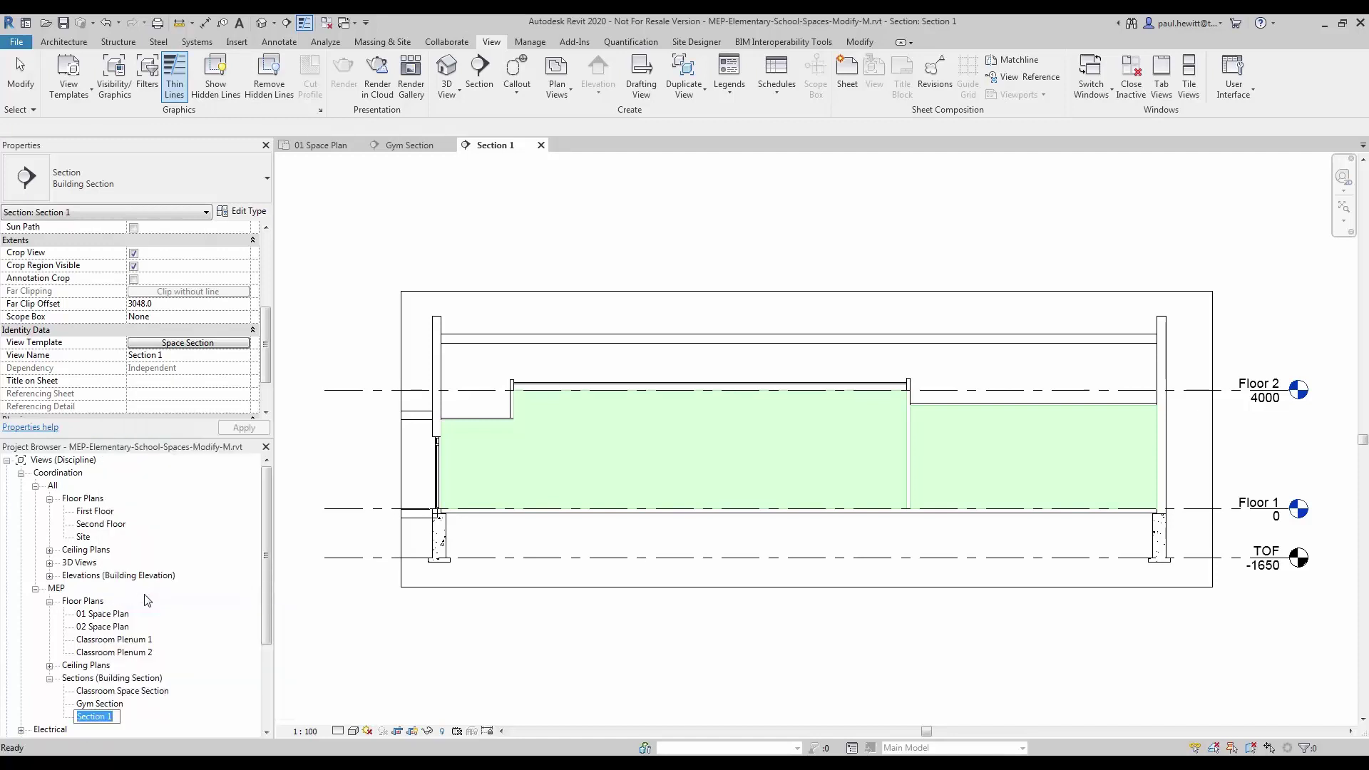
pyautogui.write('Caf')
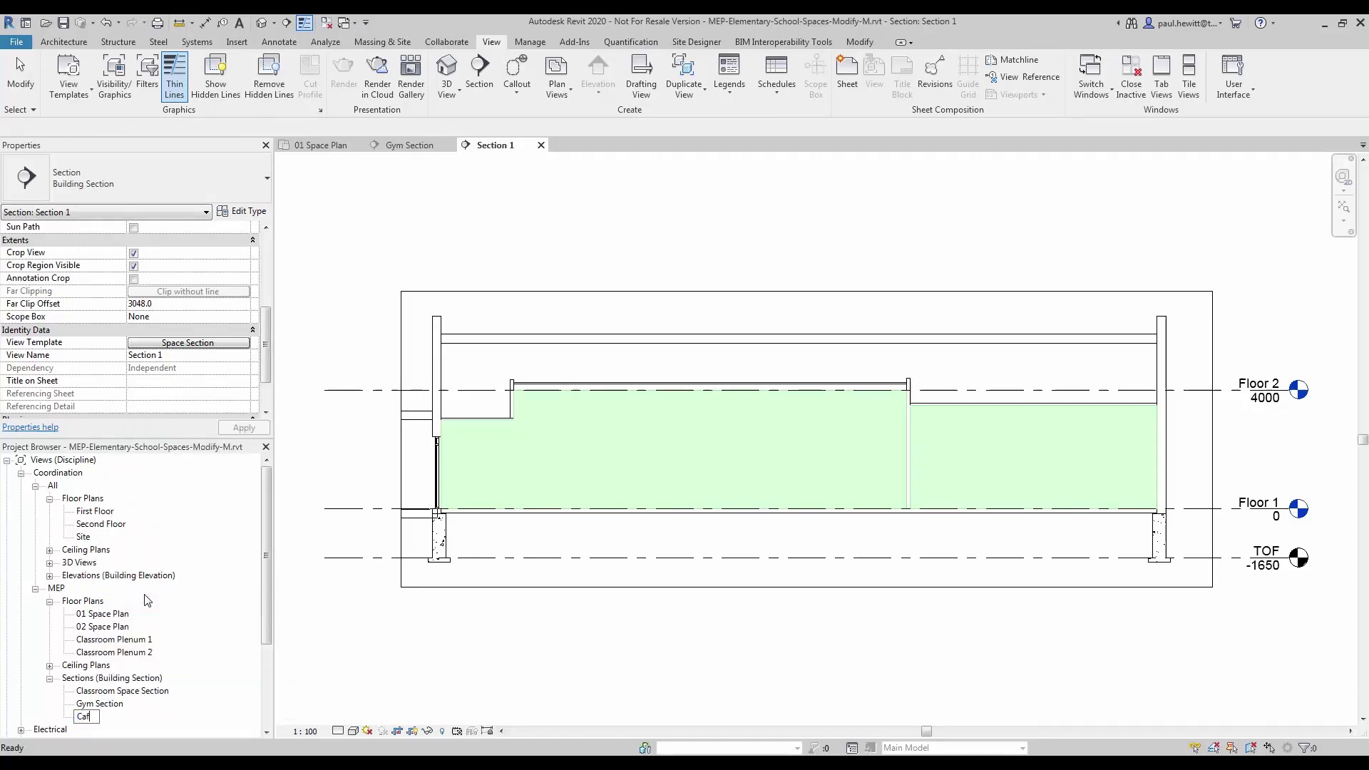
pyautogui.write('e')
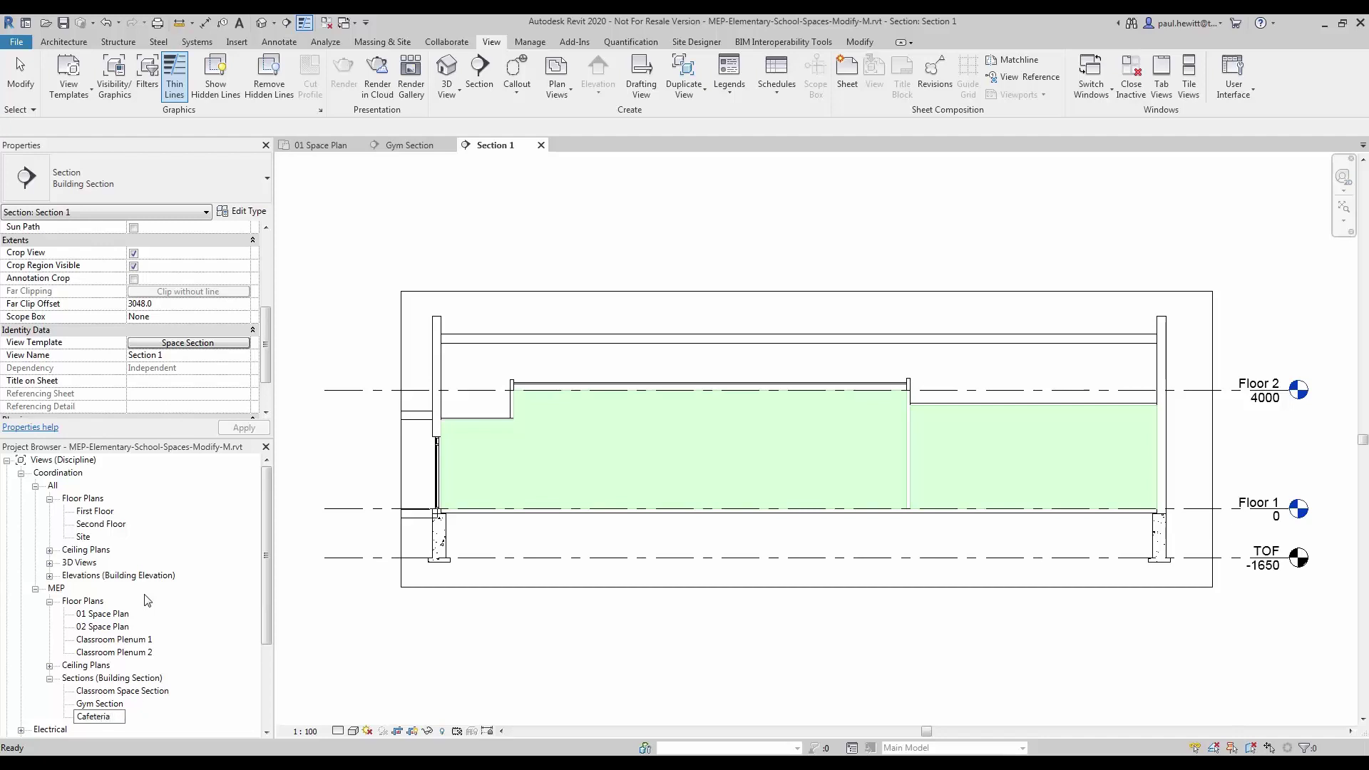
pyautogui.write('teria Section')
pyautogui.press('Return')
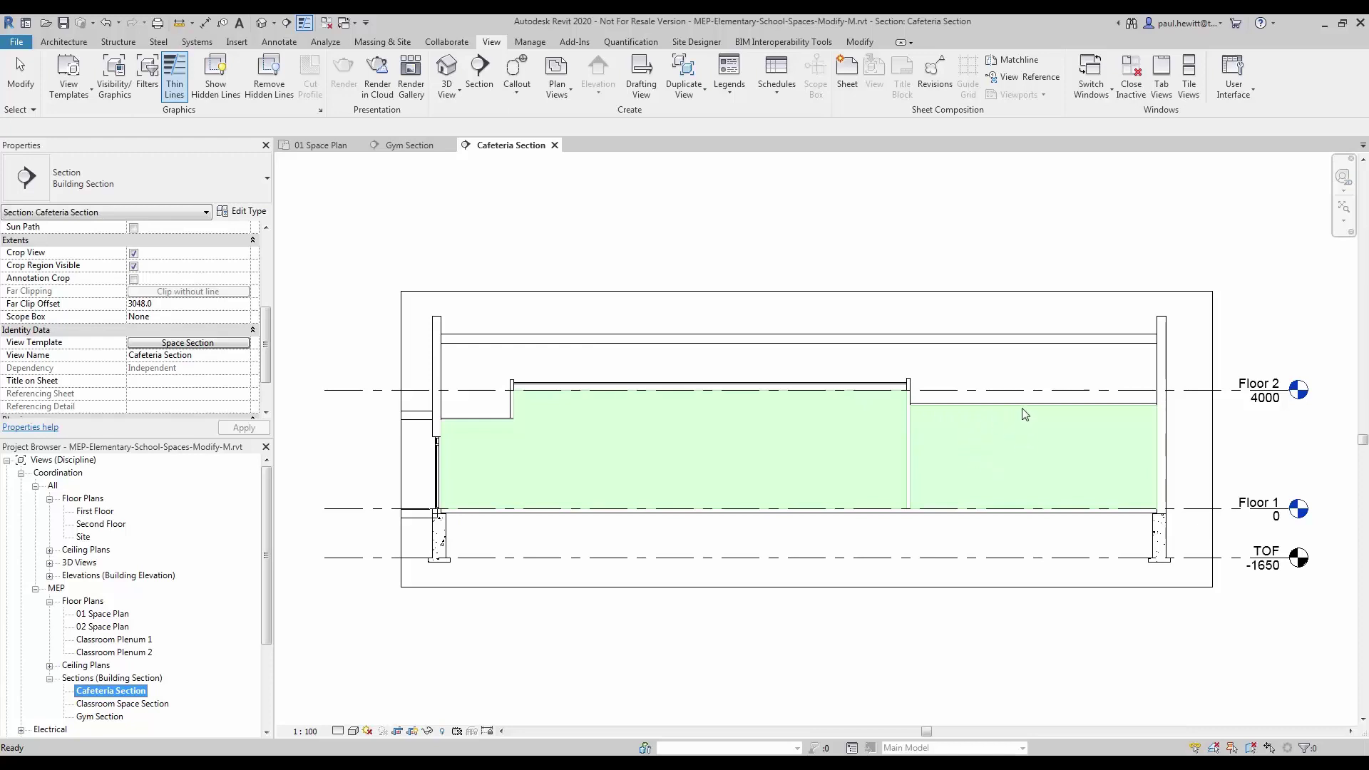
# Select the Cafeteria space in the section view and set its Upper Limit to Floor 2.
pyautogui.scroll(3, 1024, 414)
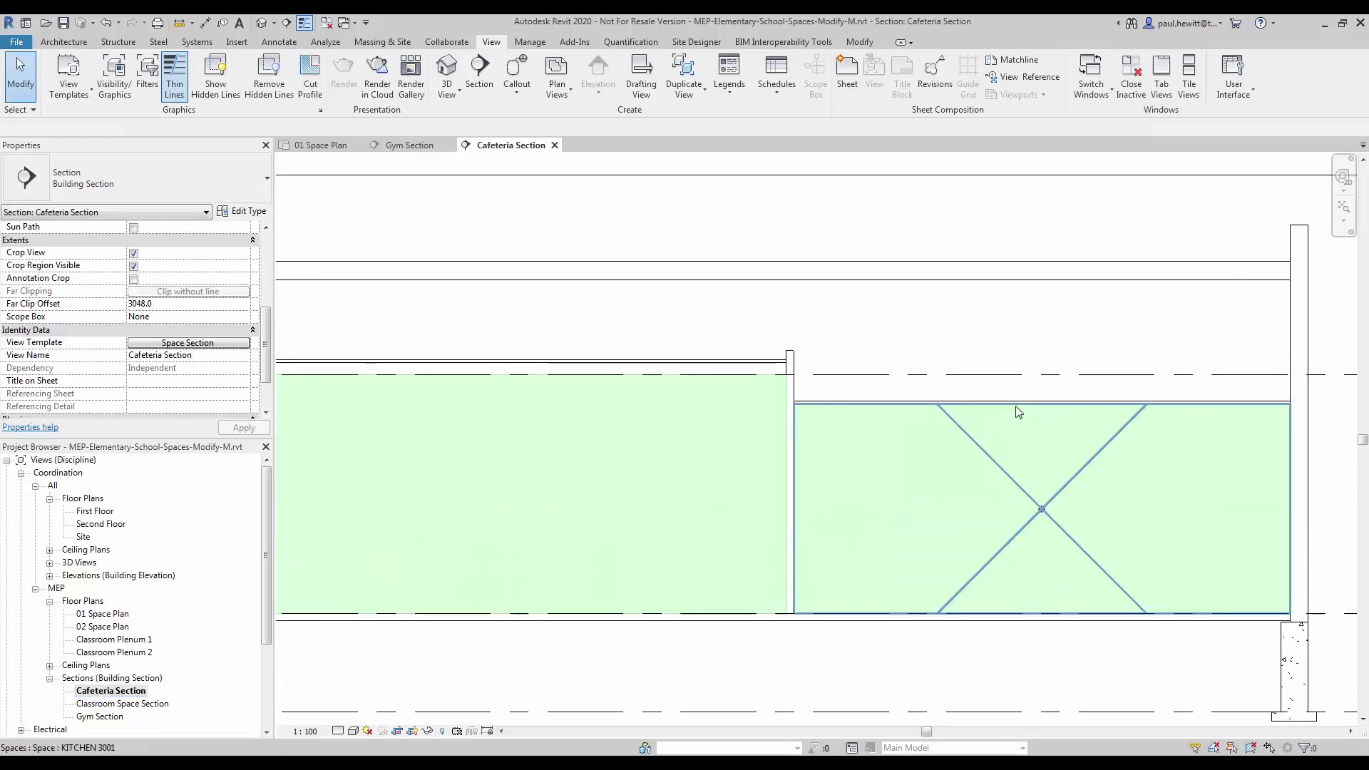
pyautogui.moveTo(651, 339); pyautogui.dragTo(974, 361, button='middle')
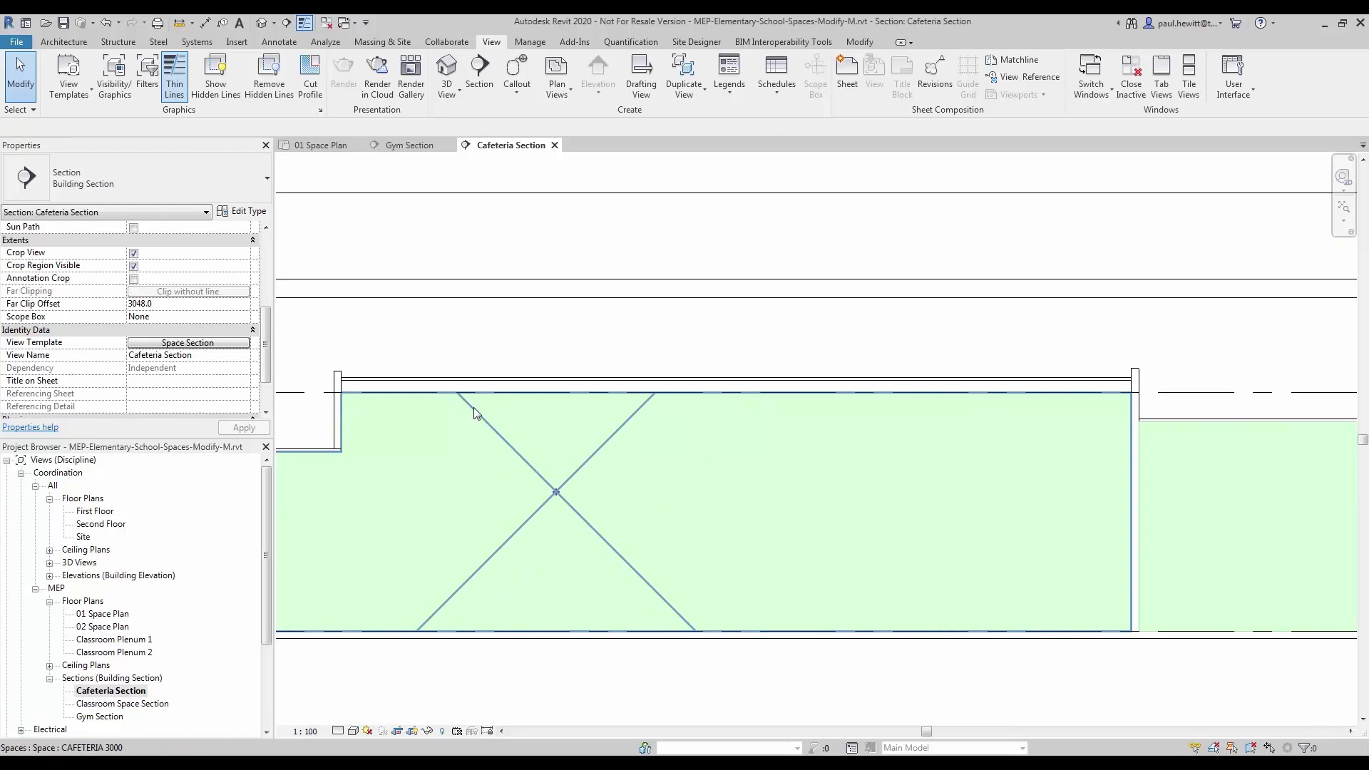
pyautogui.click(473, 408)
pyautogui.moveTo(267, 288); pyautogui.dragTo(266, 247)
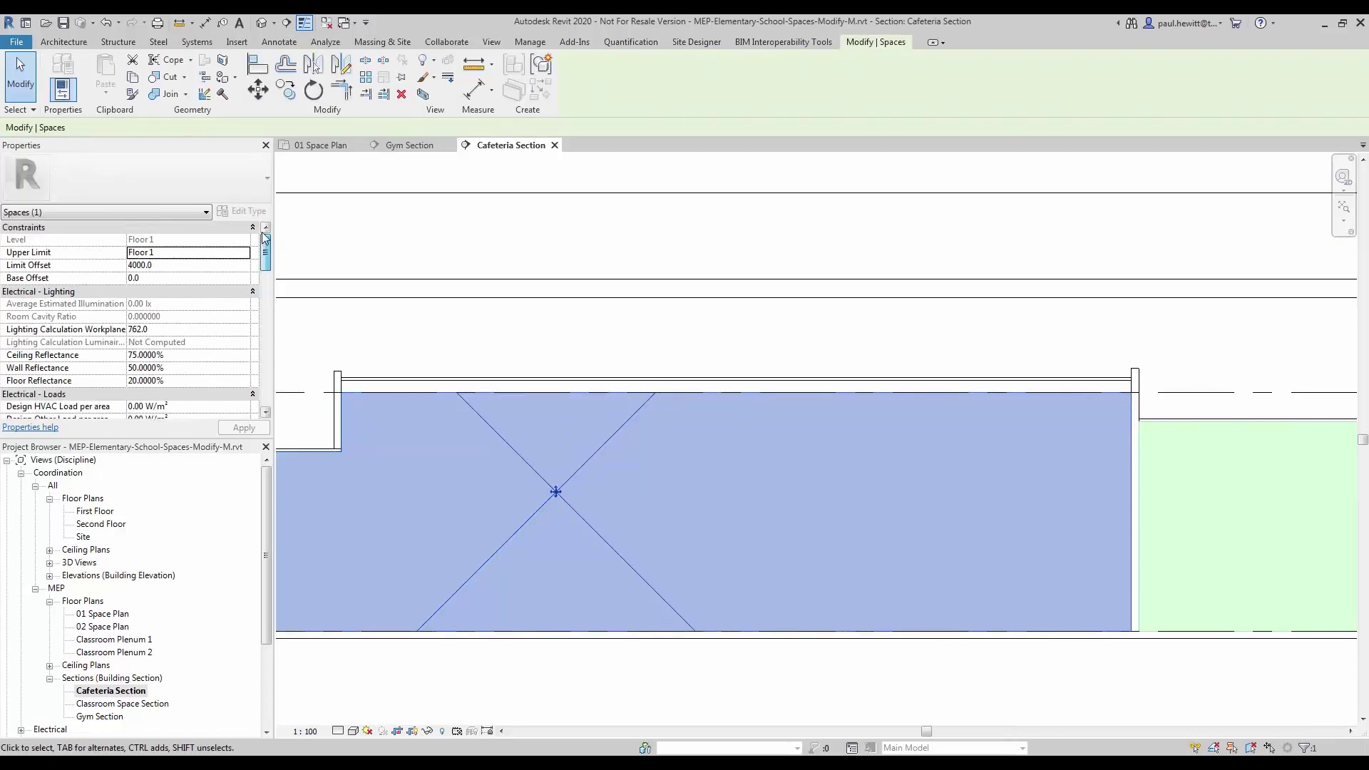
pyautogui.click(168, 257)
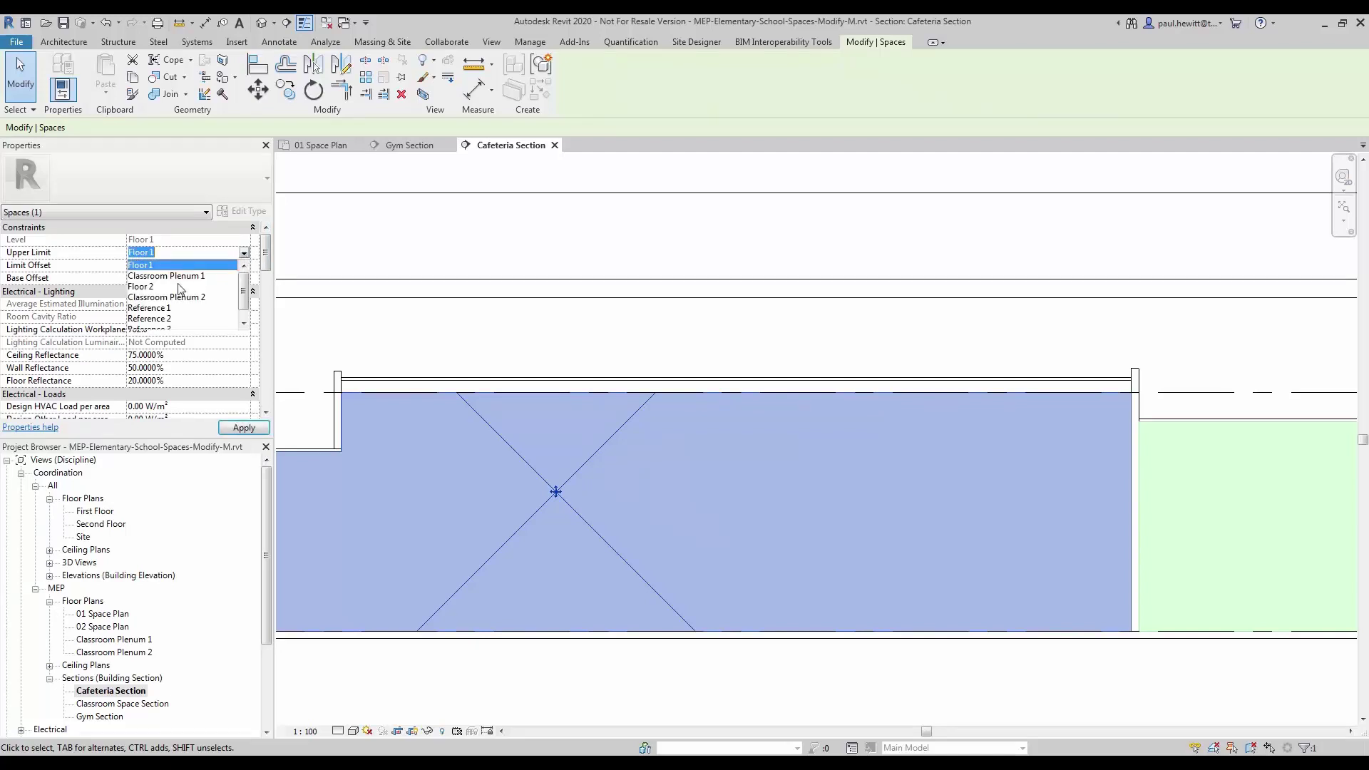
pyautogui.click(157, 285)
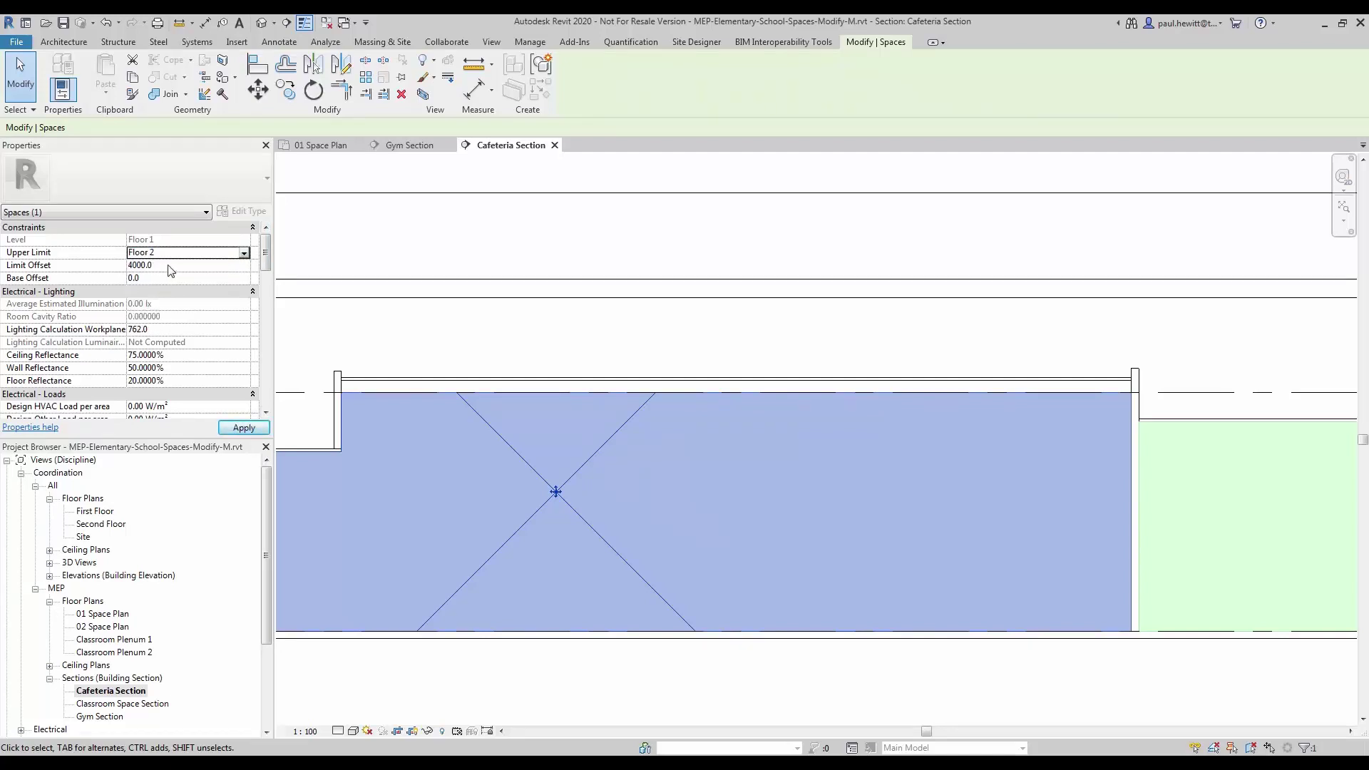
# Set the Cafeteria space's Limit Offset to 1000, apply the change, and deselect the space.
pyautogui.click(171, 265)
pyautogui.write('100')
pyautogui.press('Return')
pyautogui.click(246, 429)
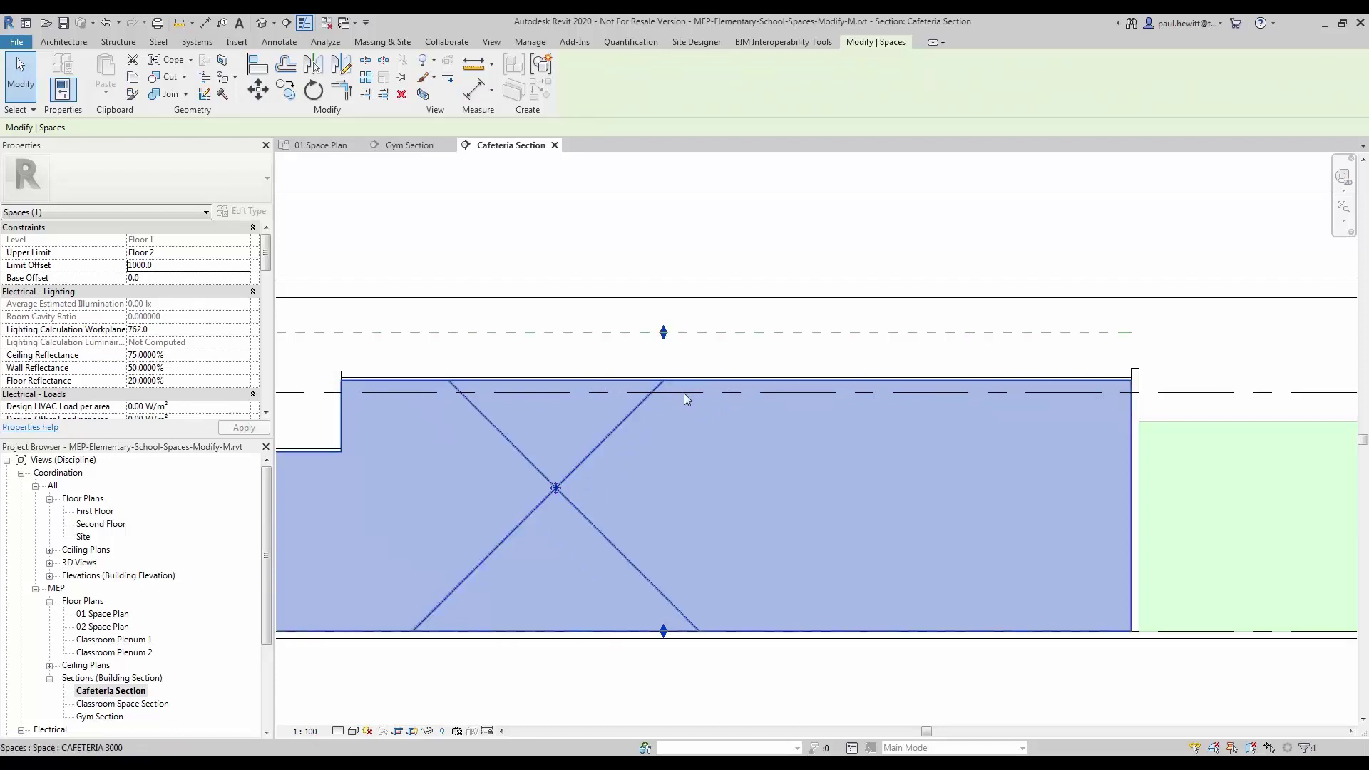
pyautogui.scroll(-3, 1177, 382)
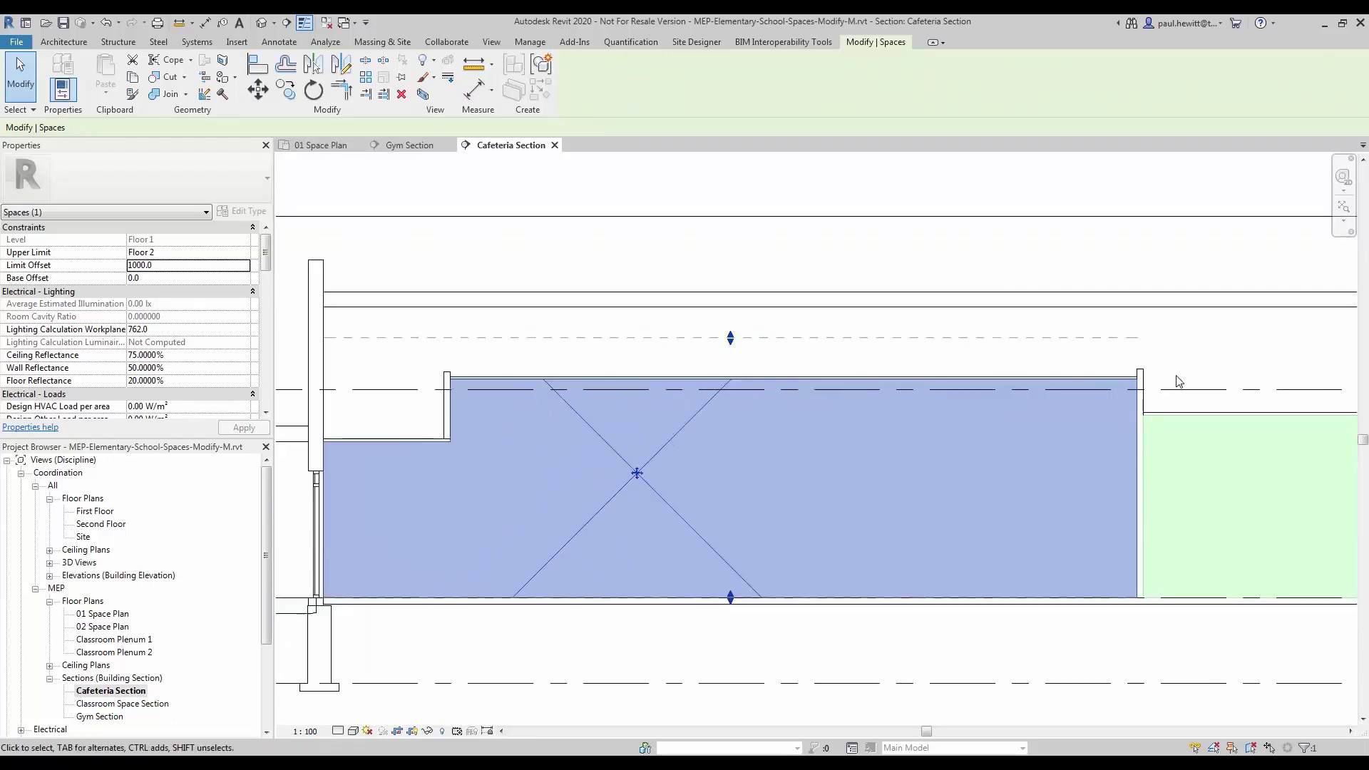
pyautogui.moveTo(1231, 366); pyautogui.dragTo(877, 366, button='middle')
pyautogui.scroll(-4, 883, 367)
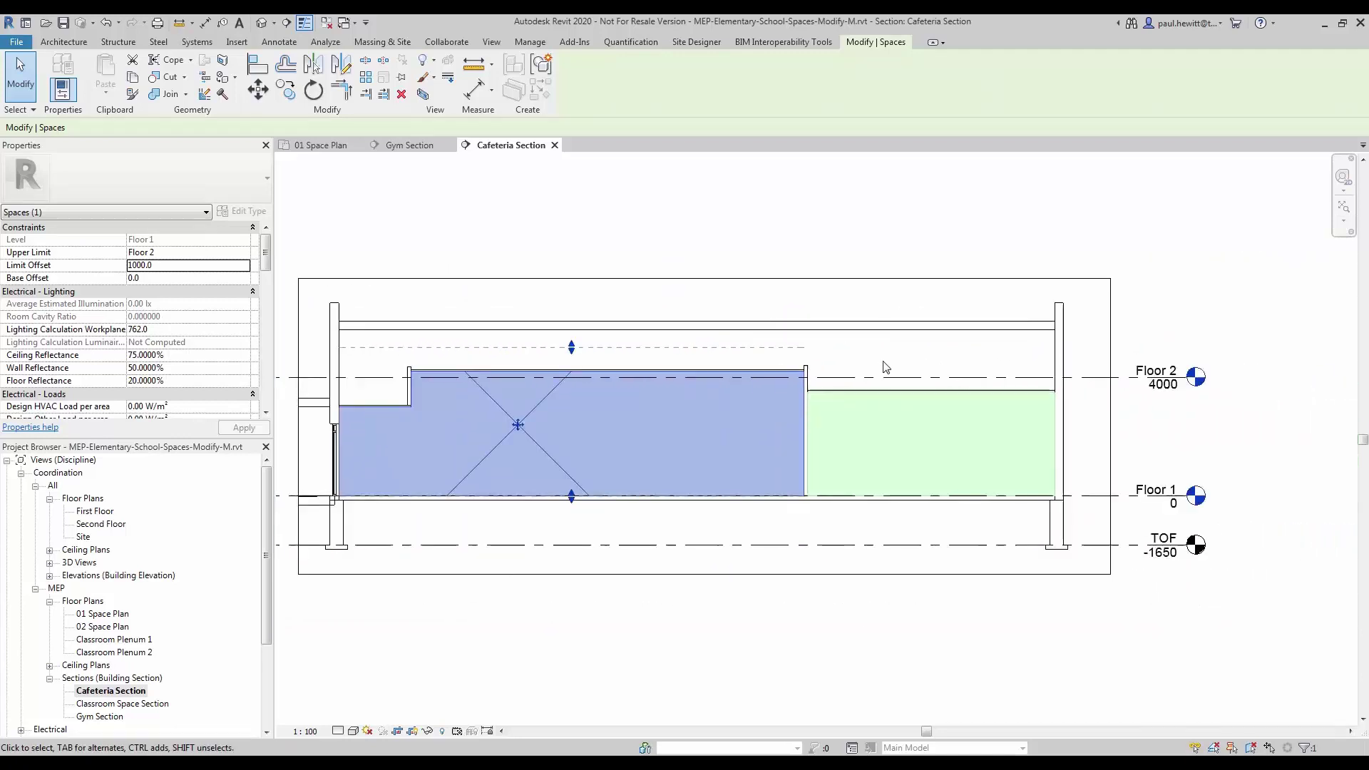
pyautogui.click(1163, 328)
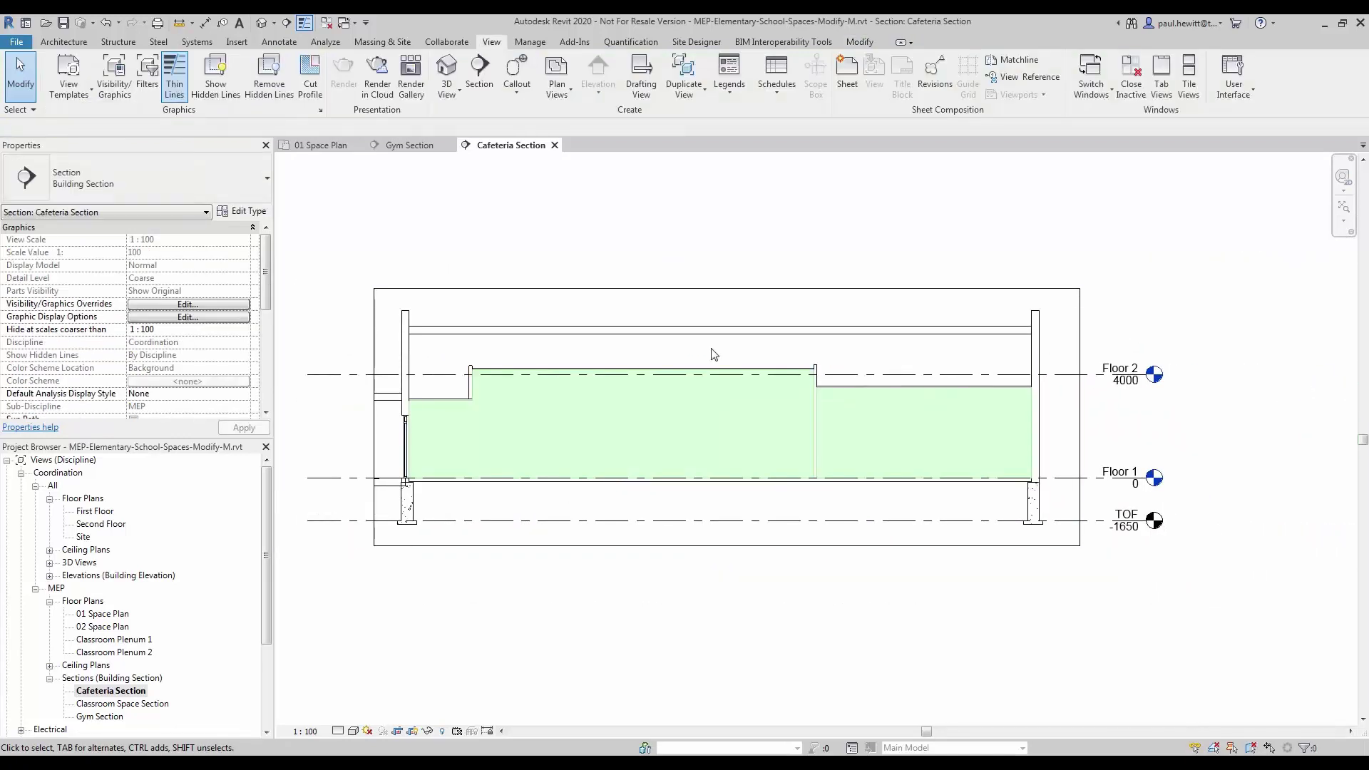
# Draw a Plenum-type level across the full width of the Cafeteria Section, above Floor 2 at an elevation of about 4846.
pyautogui.click(67, 44)
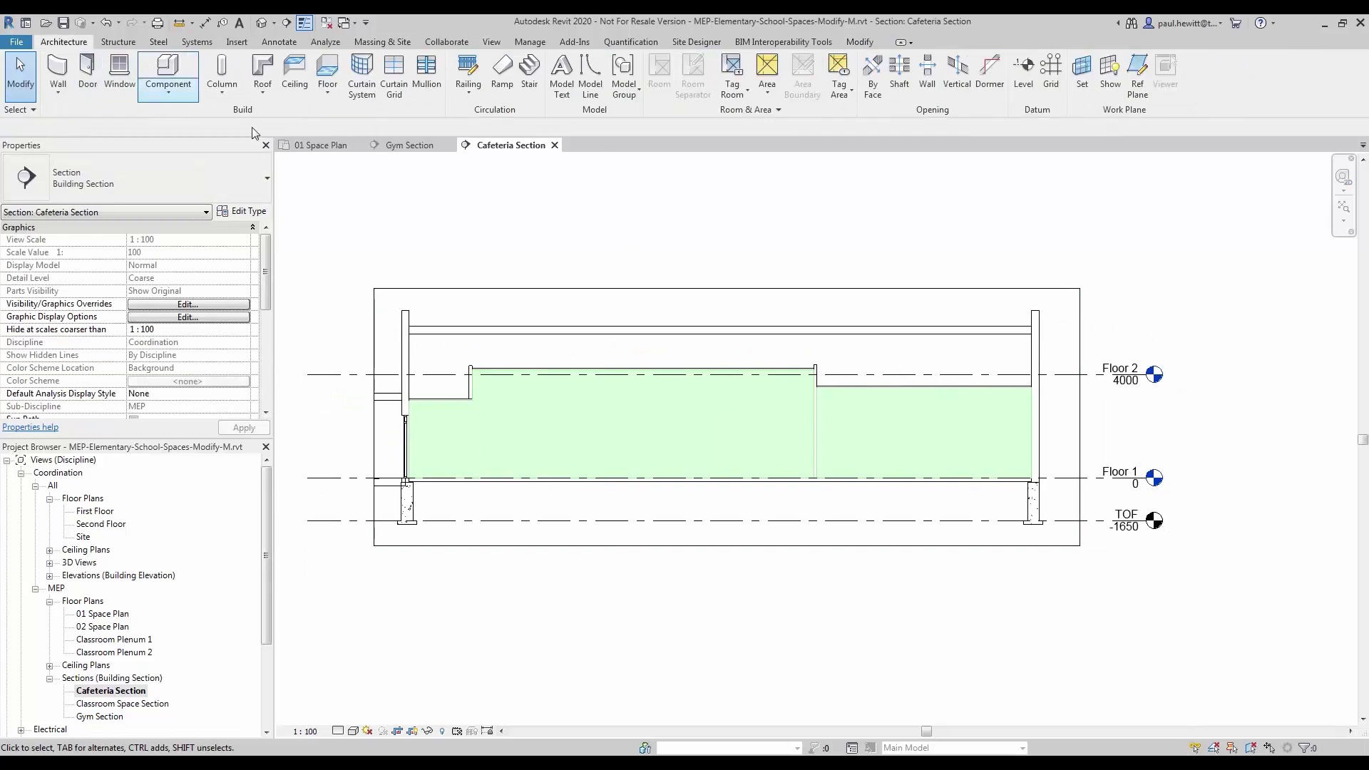
pyautogui.click(1023, 71)
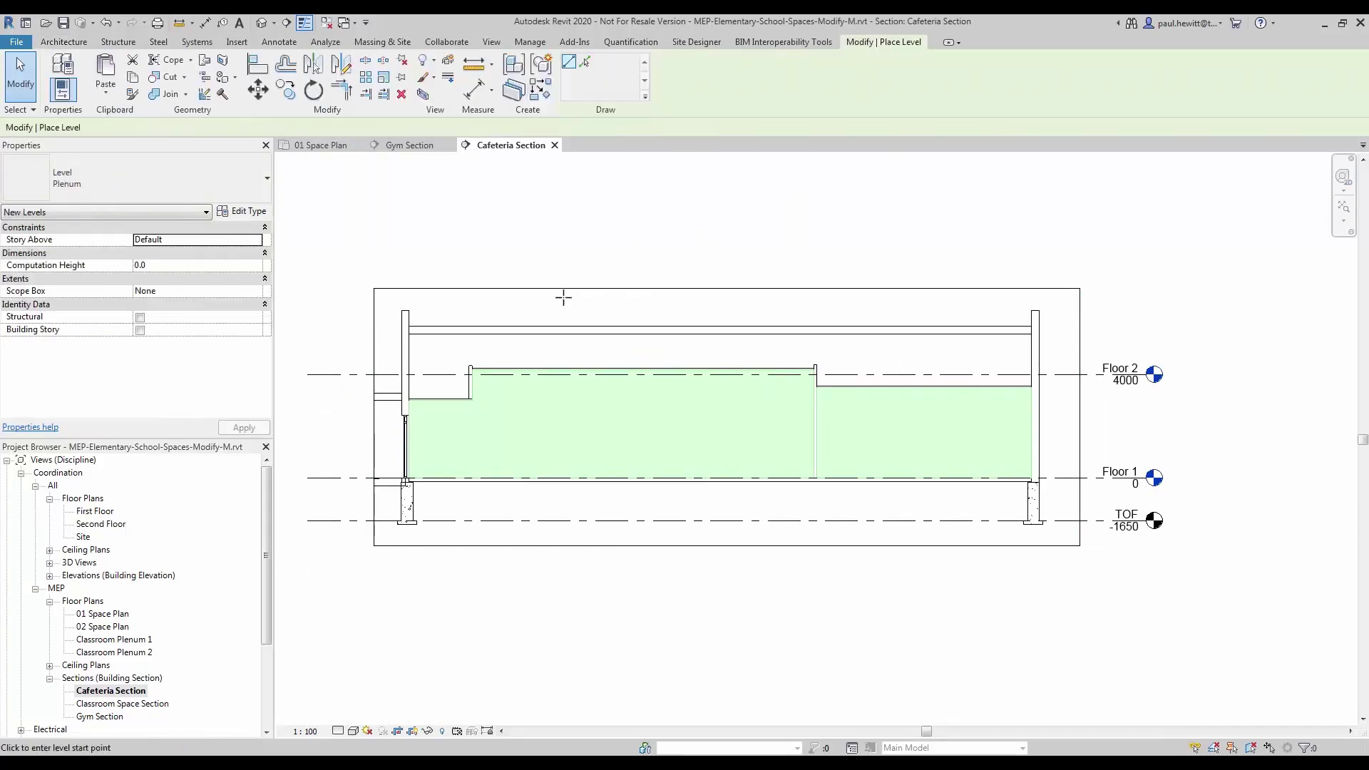
pyautogui.click(308, 353)
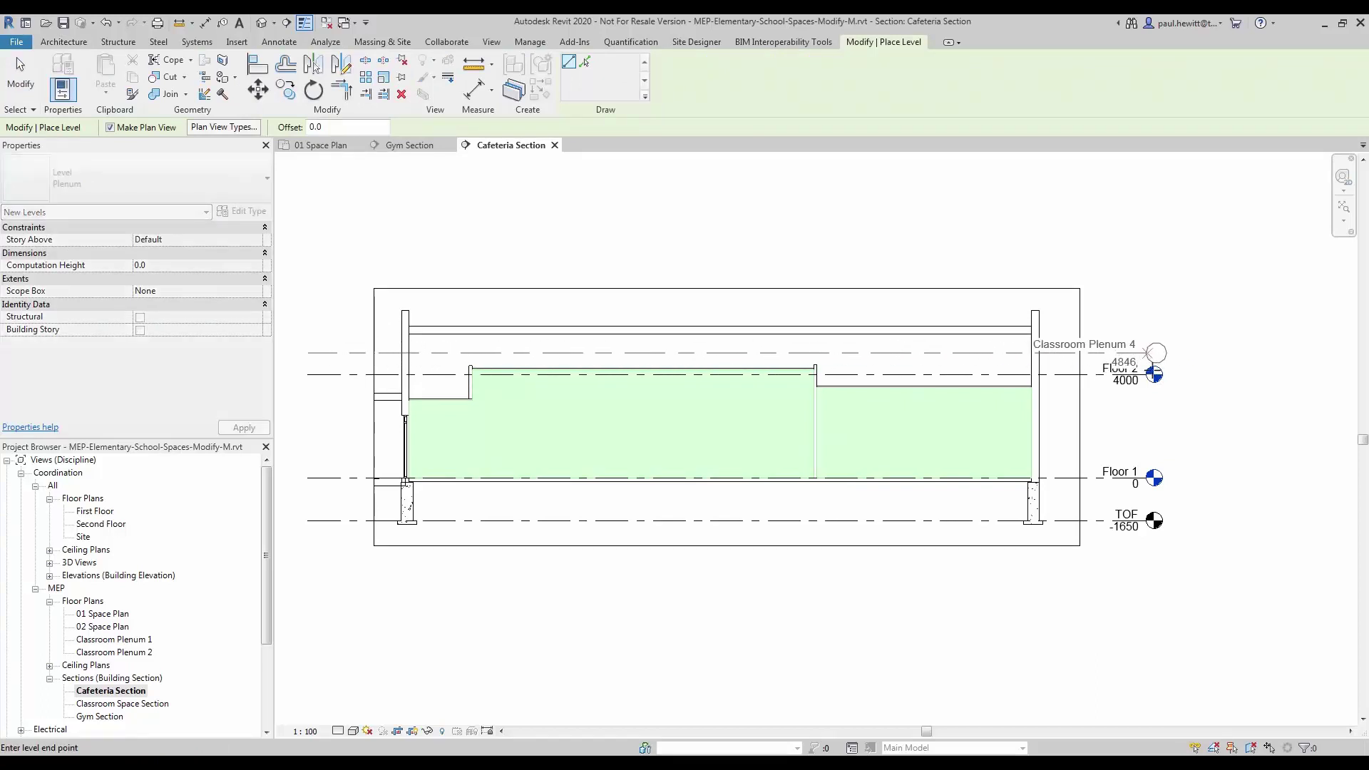
pyautogui.click(1144, 352)
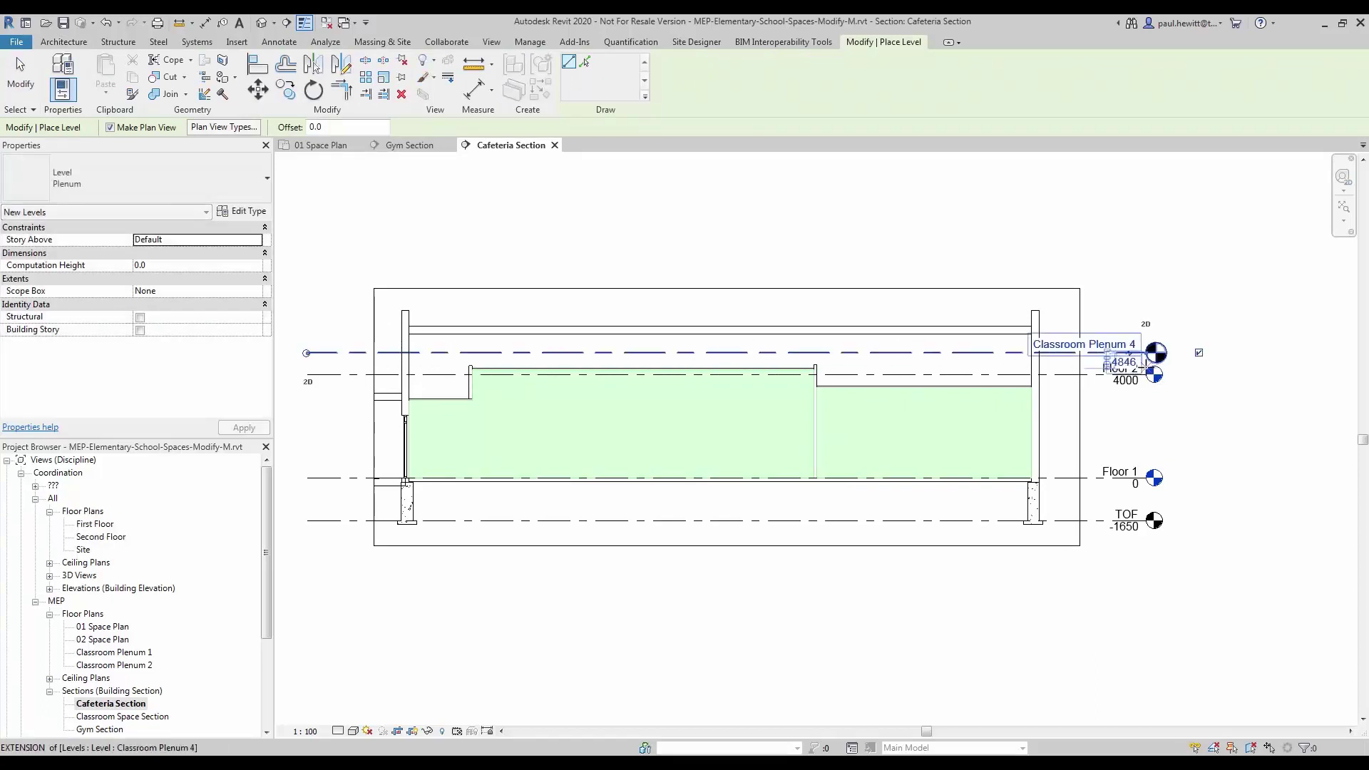
pyautogui.scroll(4, 1144, 366)
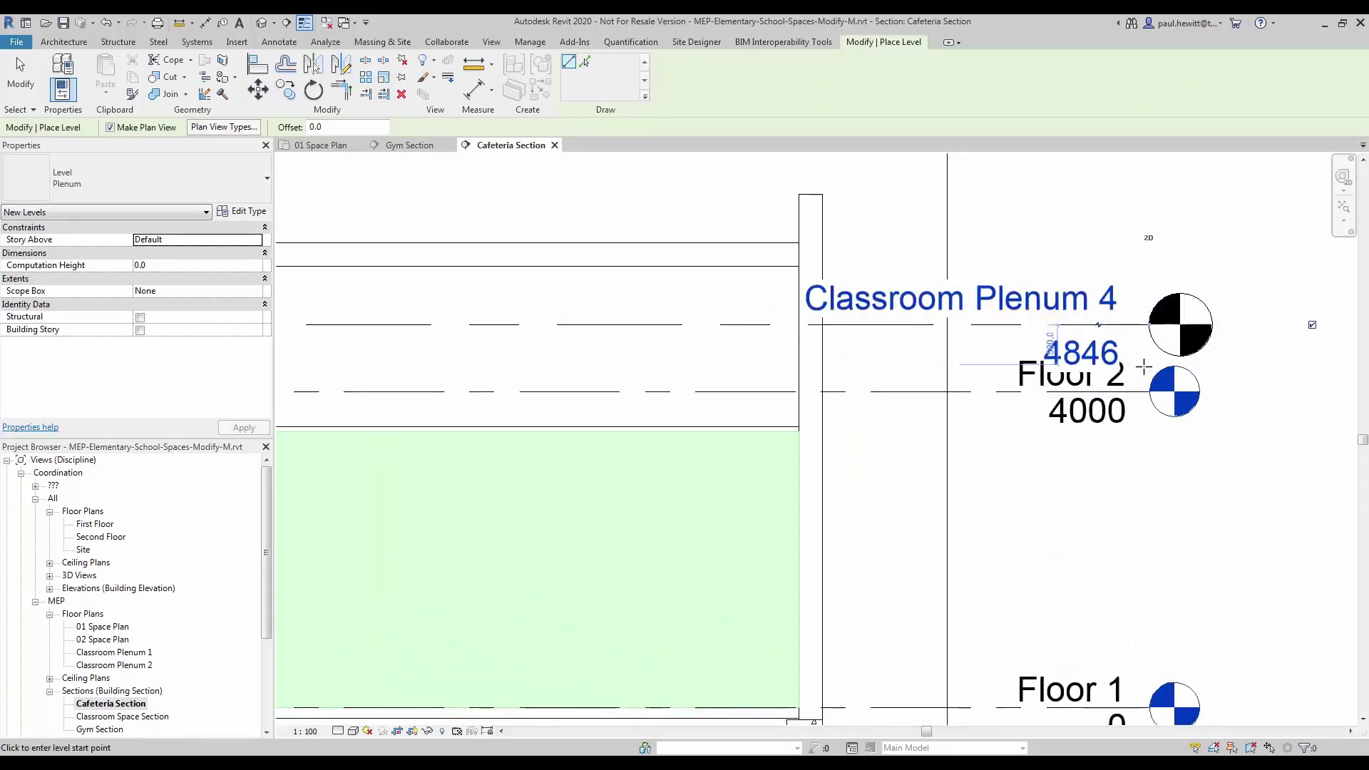
pyautogui.press('Escape')
pyautogui.press('Escape')
# Set the new plenum level's elevation to 4350.
pyautogui.click(1107, 352)
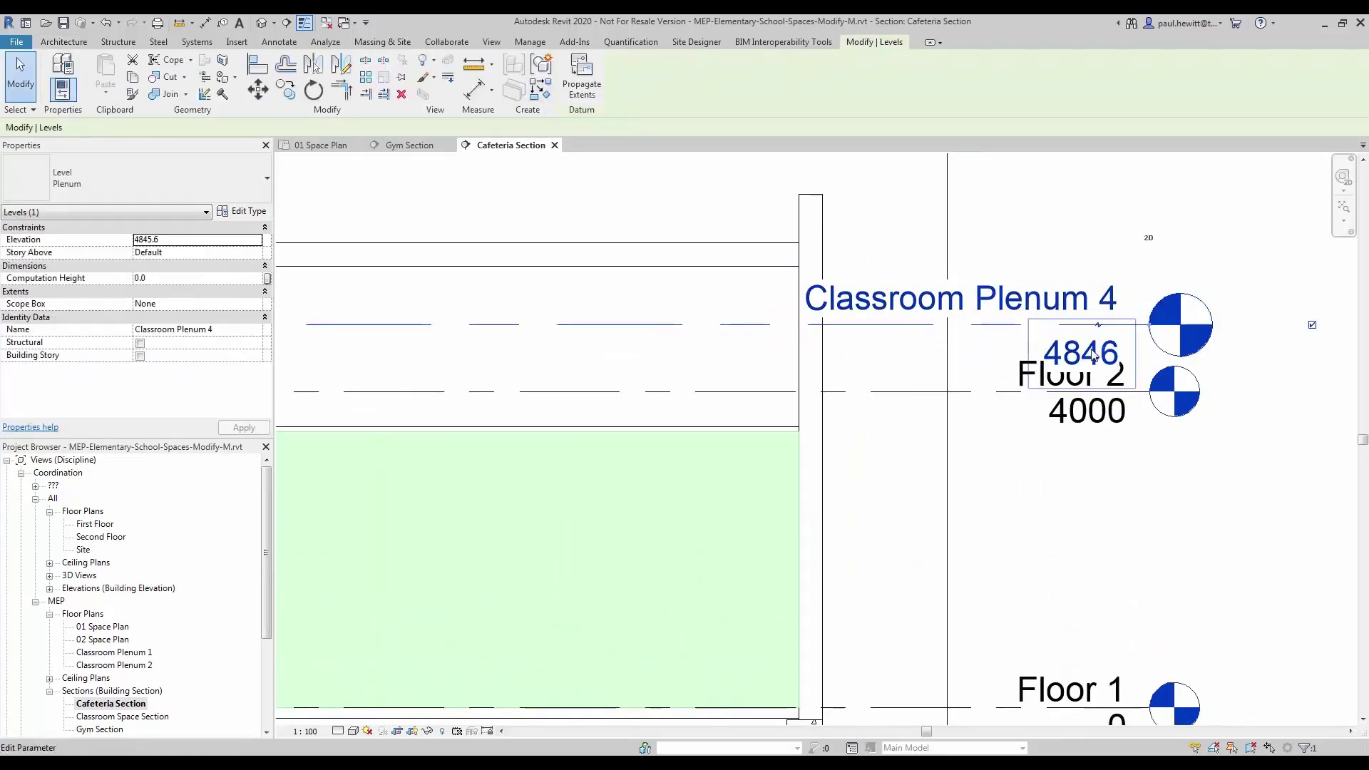
pyautogui.click(1091, 351)
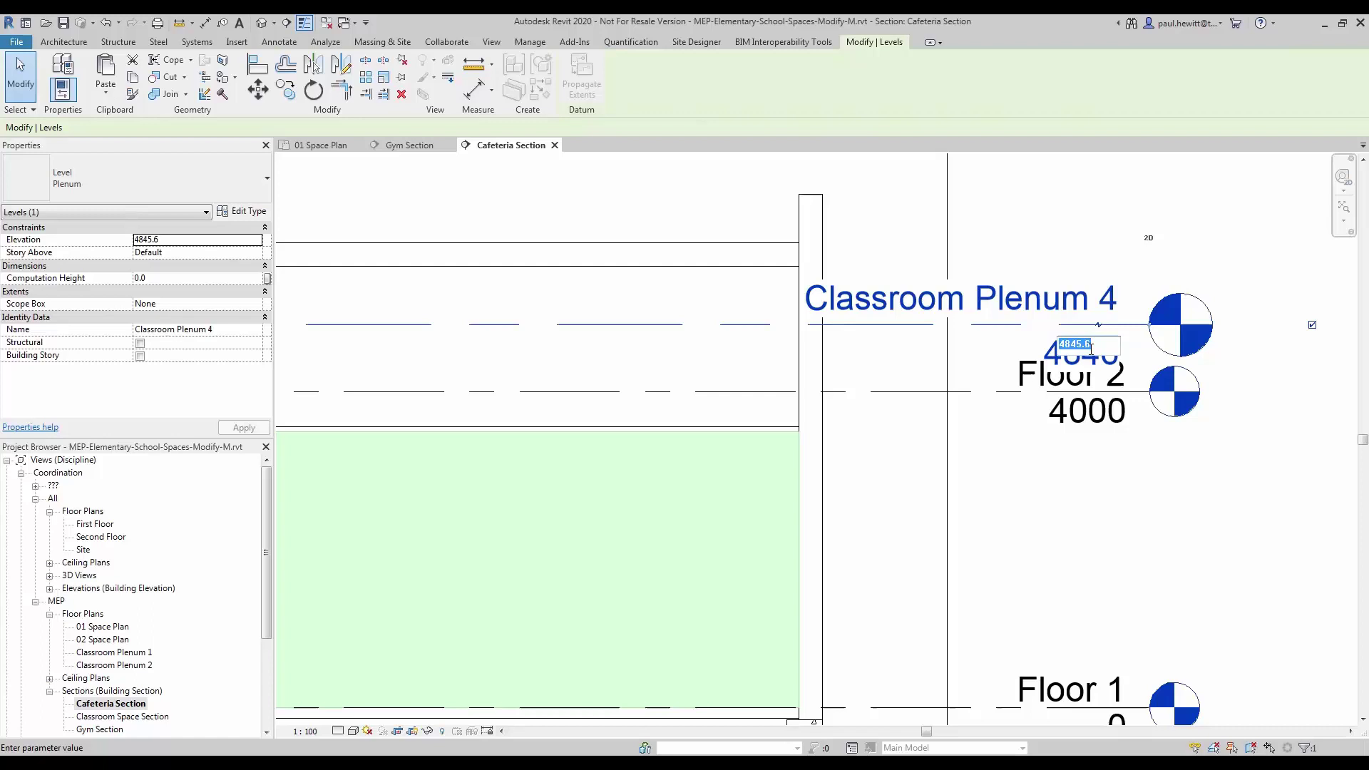
pyautogui.write('4350')
pyautogui.press('Return')
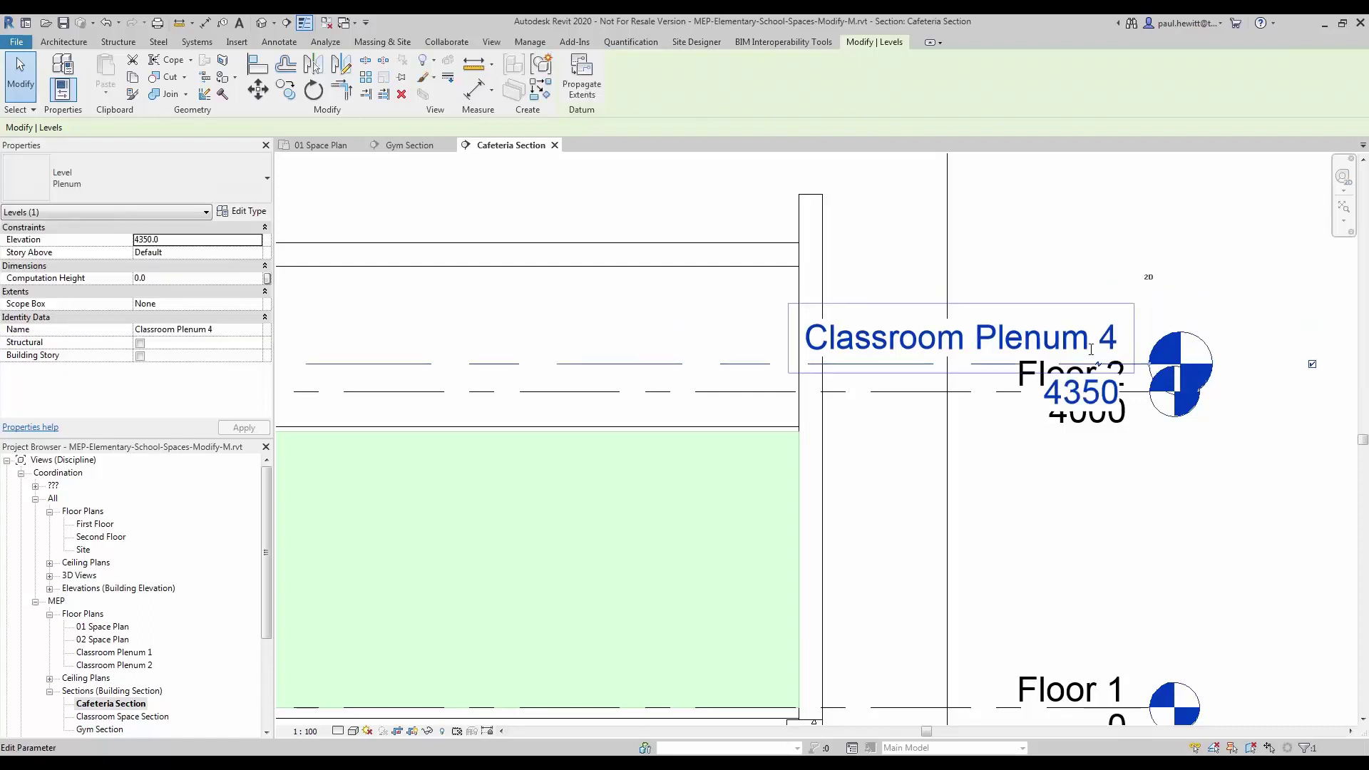
# Rename the new level and its corresponding views as Cafeteria Plenum, and offset the level head above the Floor 2 head with an elbow.
pyautogui.click(1087, 348)
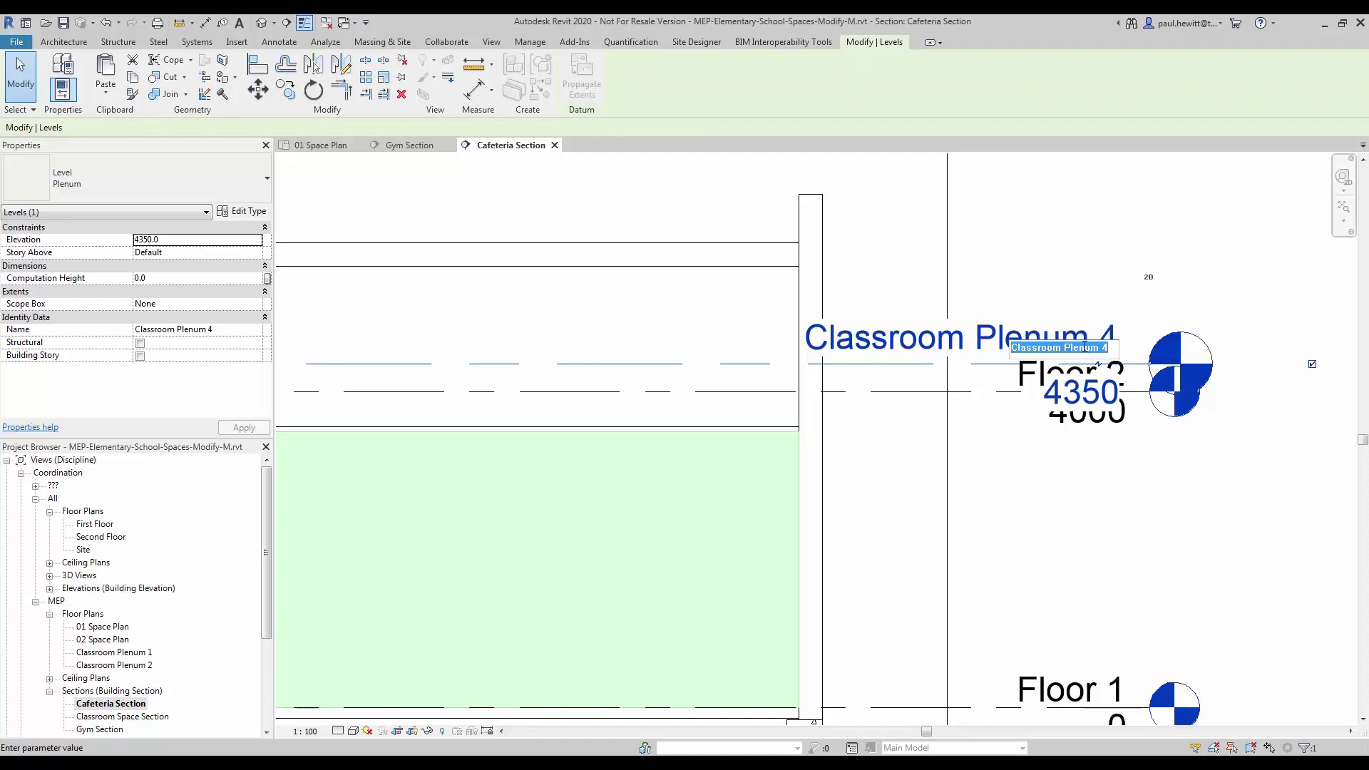
pyautogui.click(1107, 349)
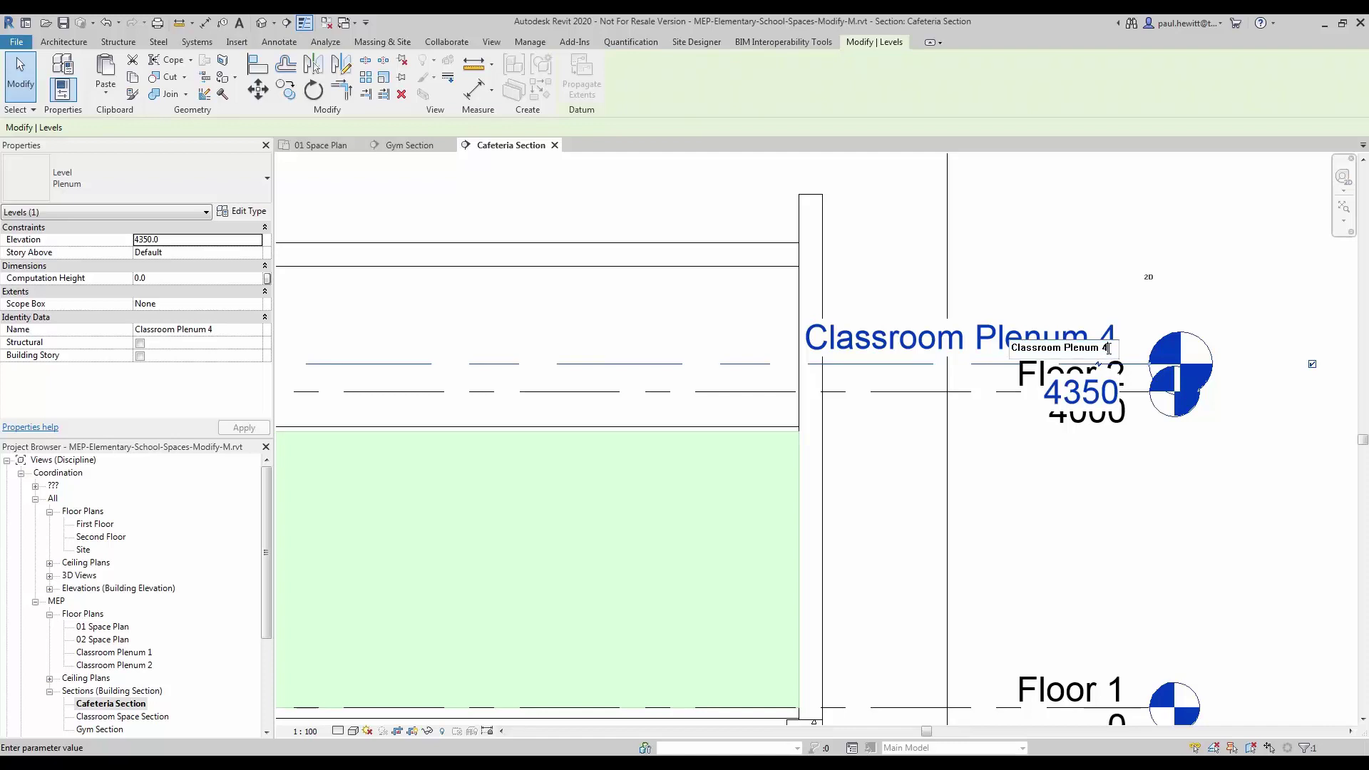
pyautogui.hotkey('ctrl', 'Left')
pyautogui.press('BackSpace')
pyautogui.press('BackSpace')
pyautogui.press('BackSpace')
pyautogui.press('BackSpace')
pyautogui.press('BackSpace')
pyautogui.press('BackSpace')
pyautogui.press('BackSpace')
pyautogui.write('afeteri')
pyautogui.press('Return')
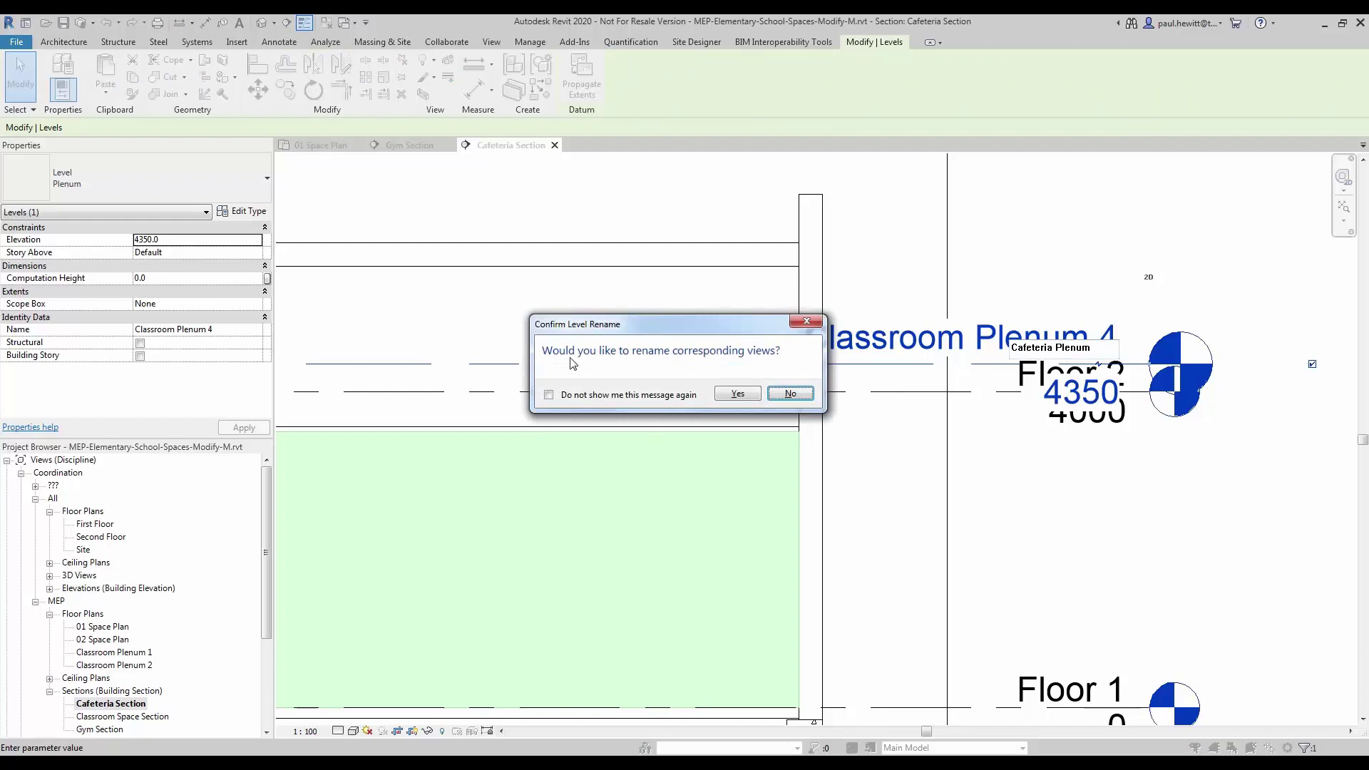
pyautogui.click(740, 394)
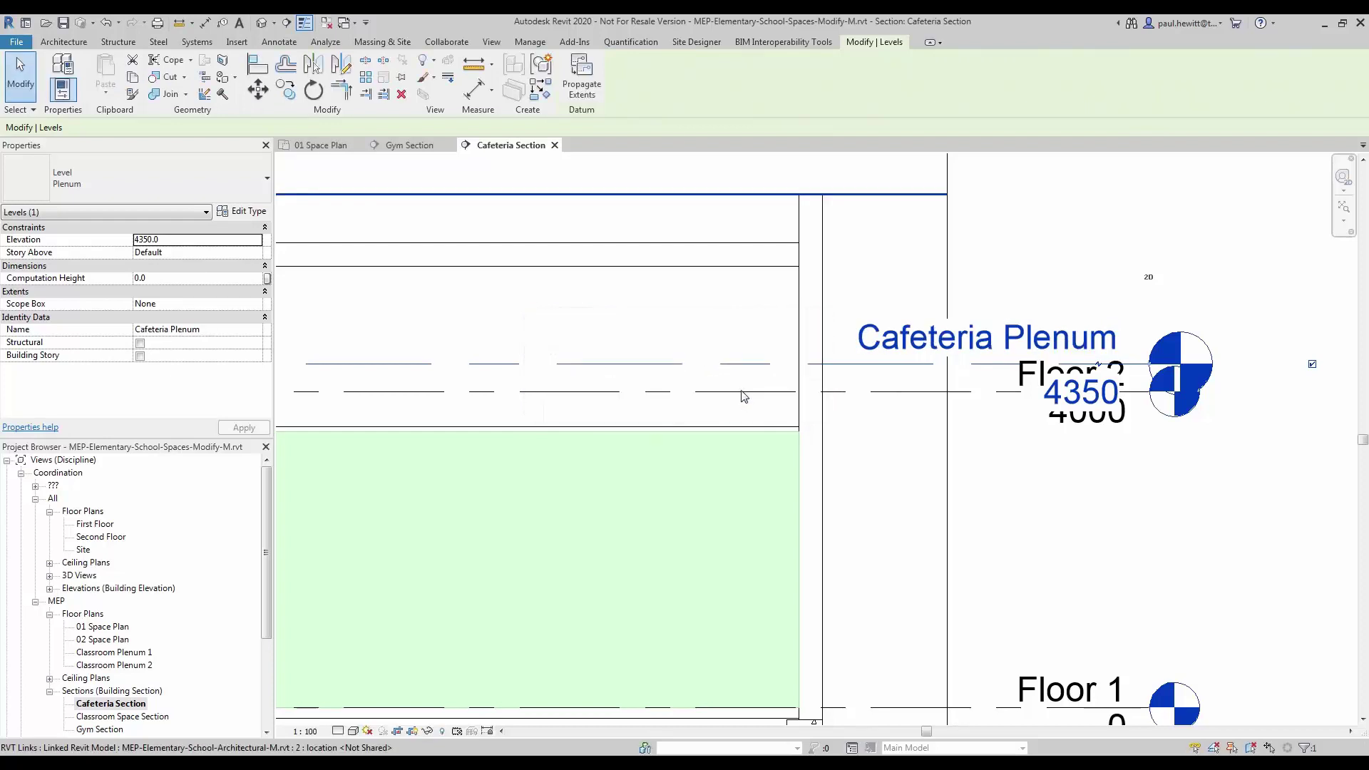
pyautogui.moveTo(1102, 370); pyautogui.dragTo(1115, 279)
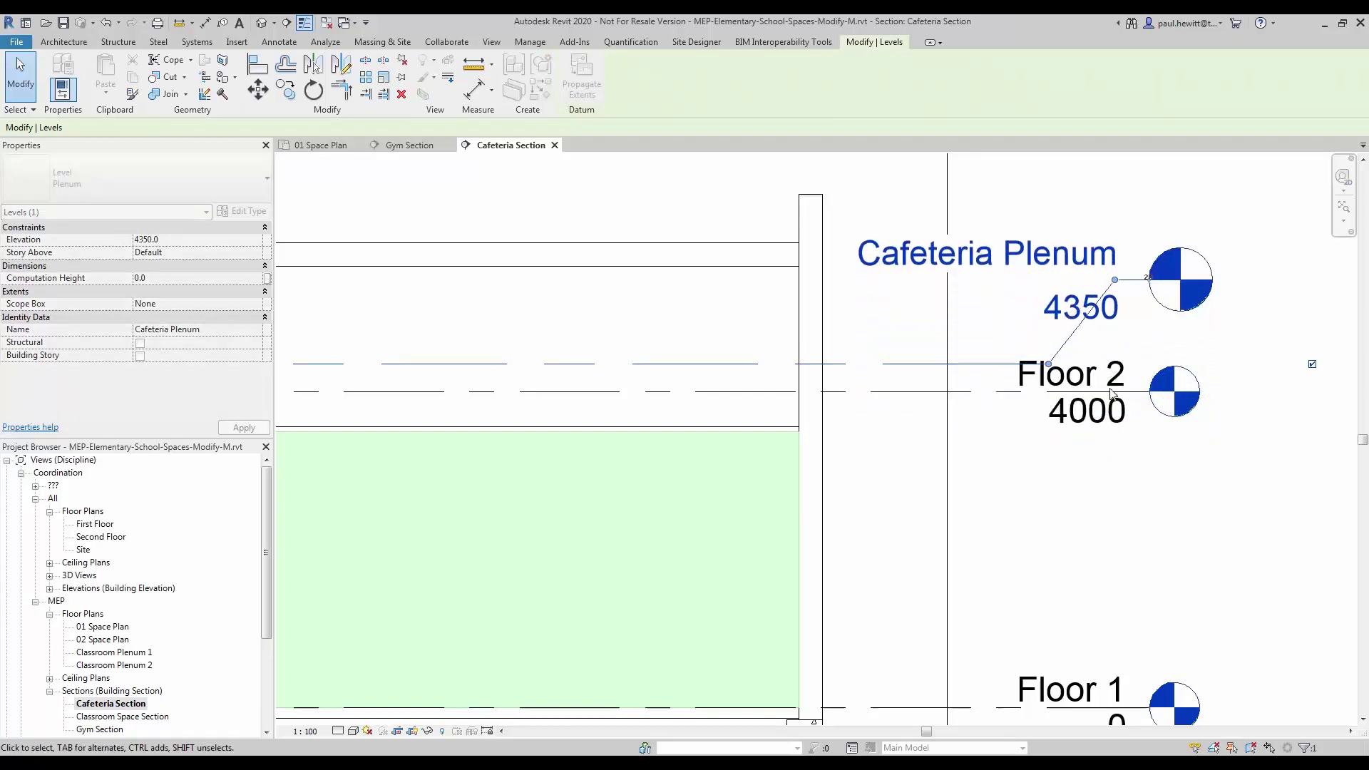
pyautogui.click(1163, 517)
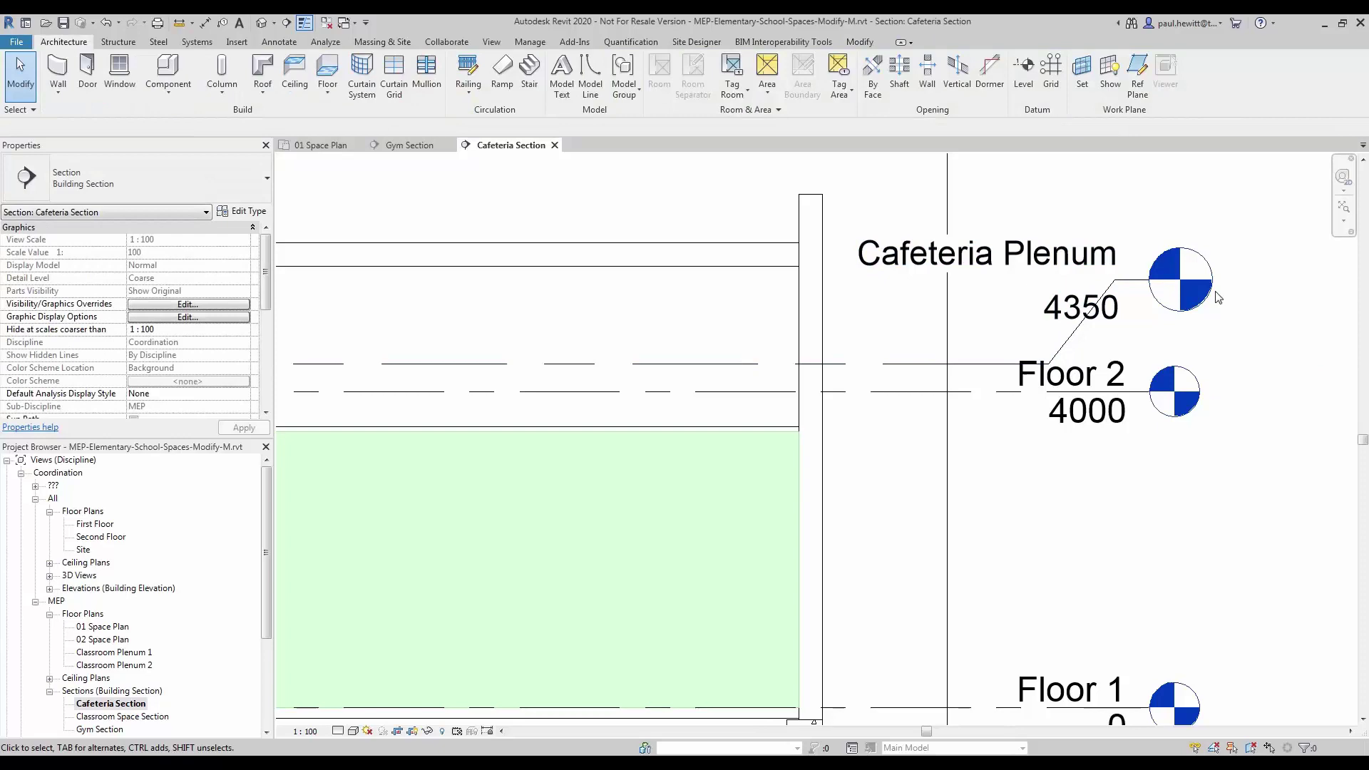
# Open the Cafeteria Plenum floor plan from its level head and expand the ??? group's Floor Plans in the Project Browser.
pyautogui.doubleClick(1188, 288)
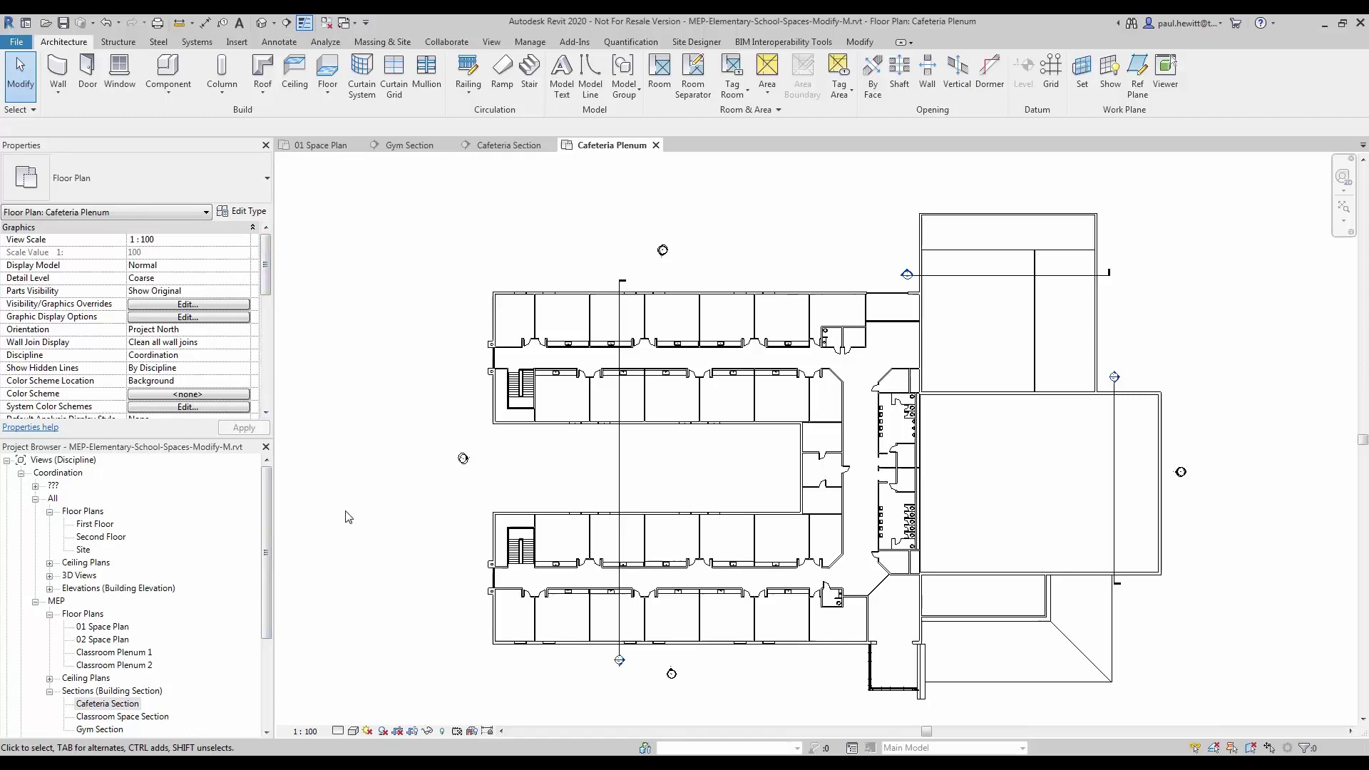
pyautogui.click(35, 485)
pyautogui.click(49, 498)
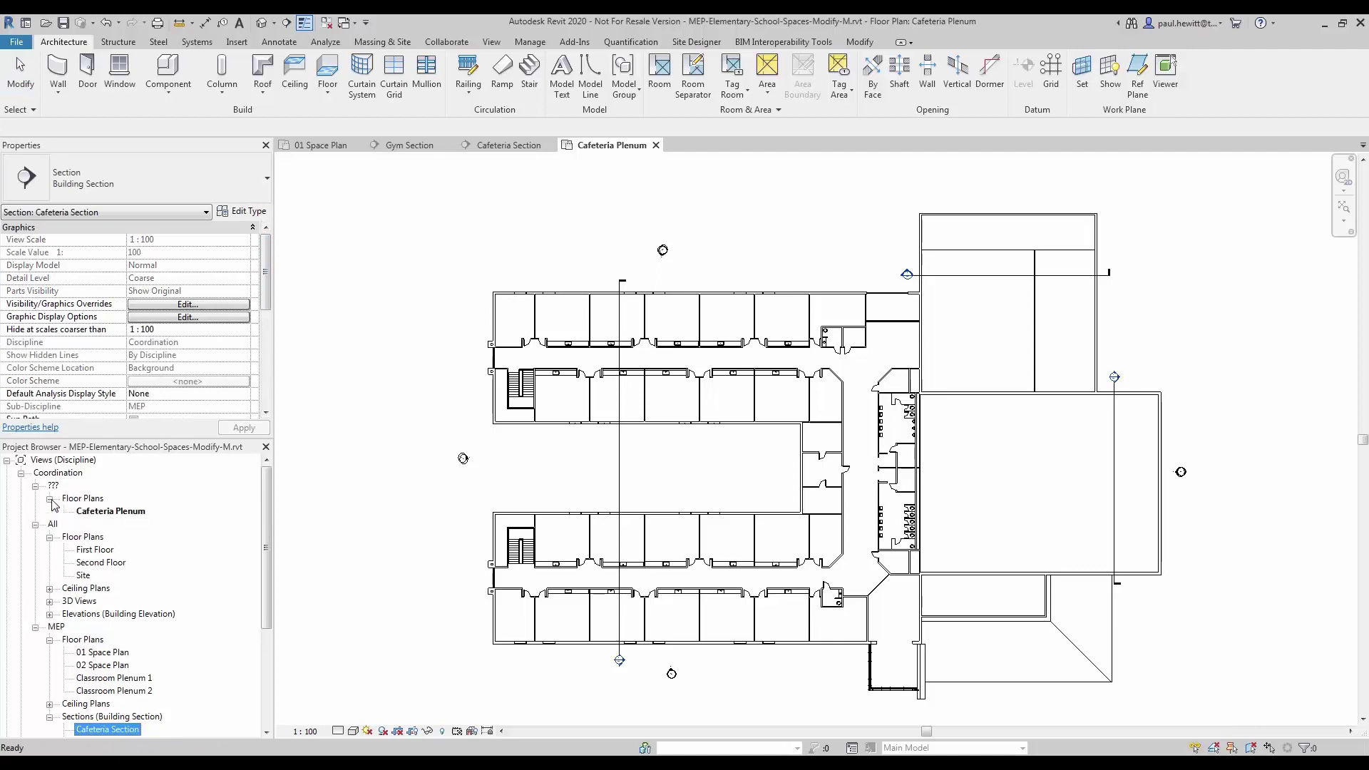
# Set the Sub-Discipline of the Cafeteria Plenum floor plan to MEP.
pyautogui.click(117, 511)
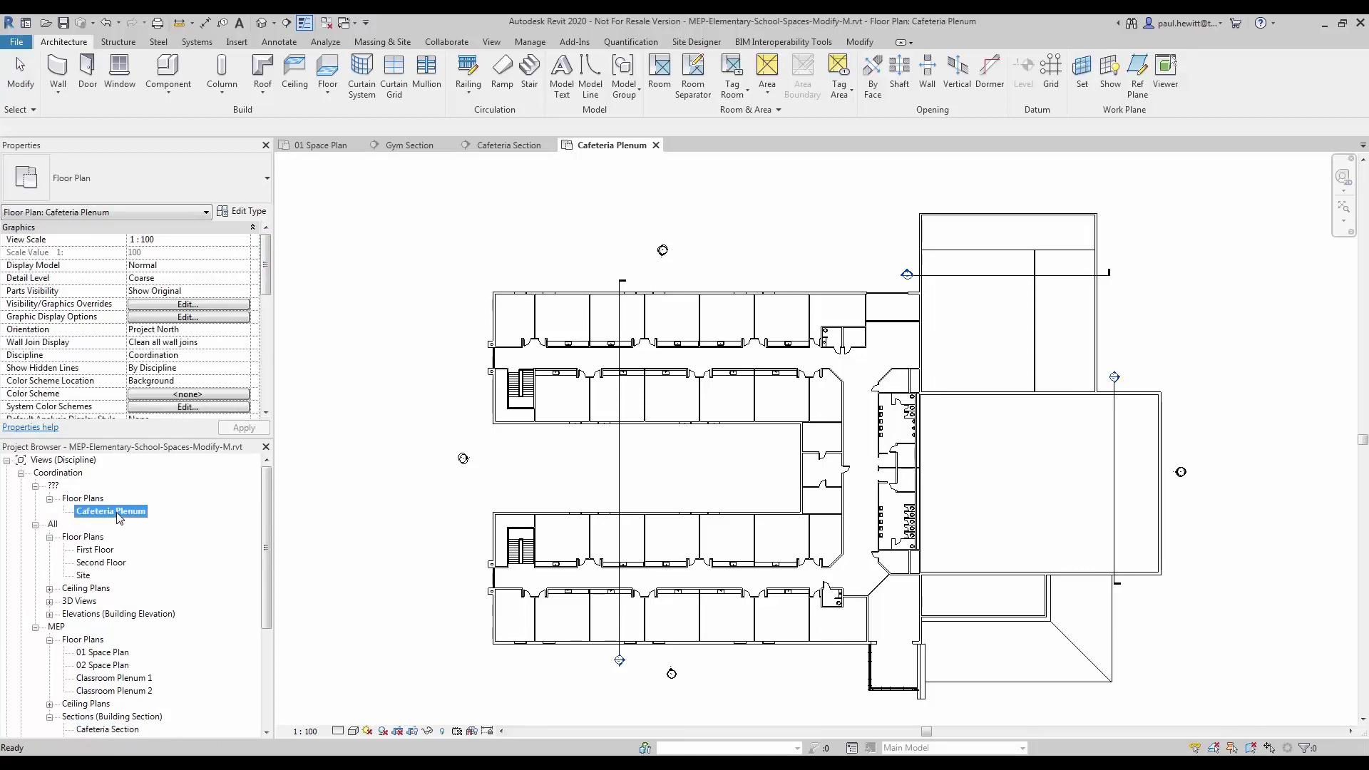
pyautogui.click(265, 412)
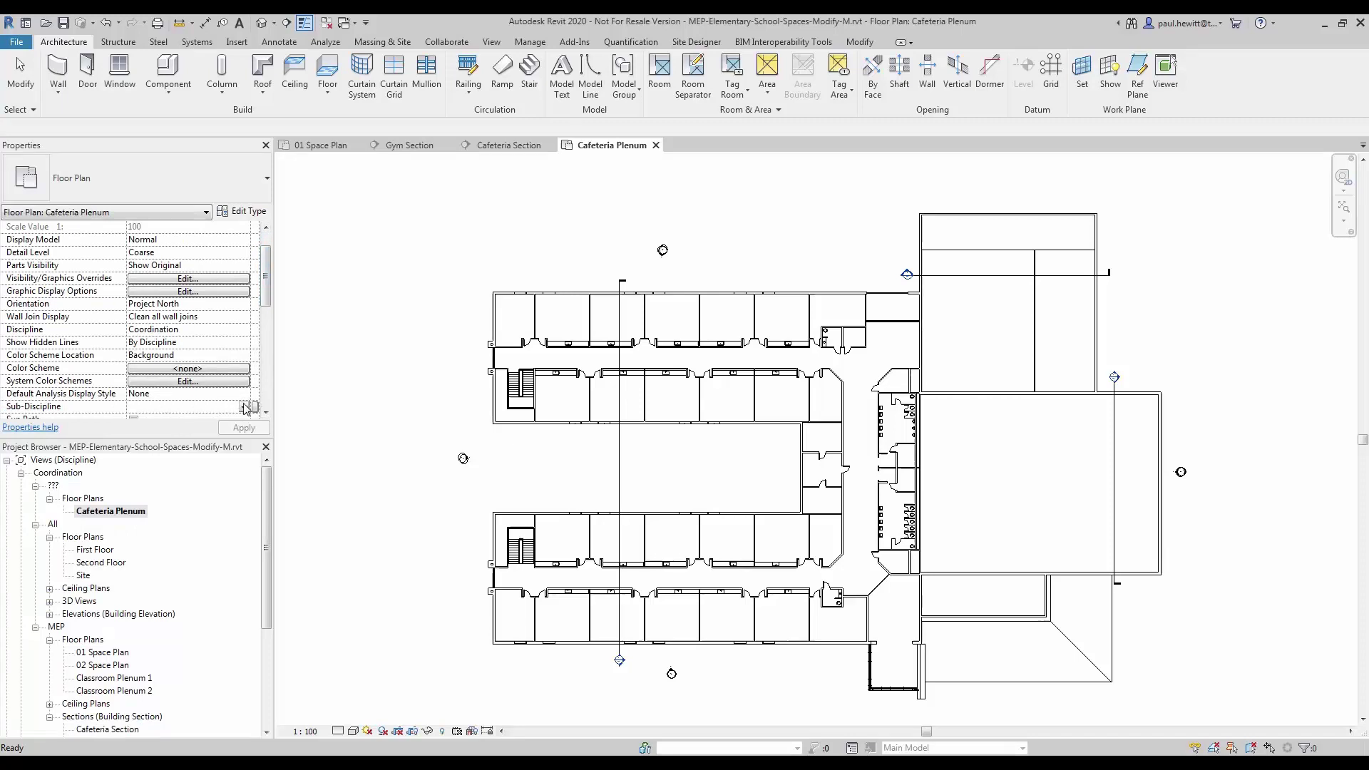
pyautogui.click(244, 407)
pyautogui.click(152, 451)
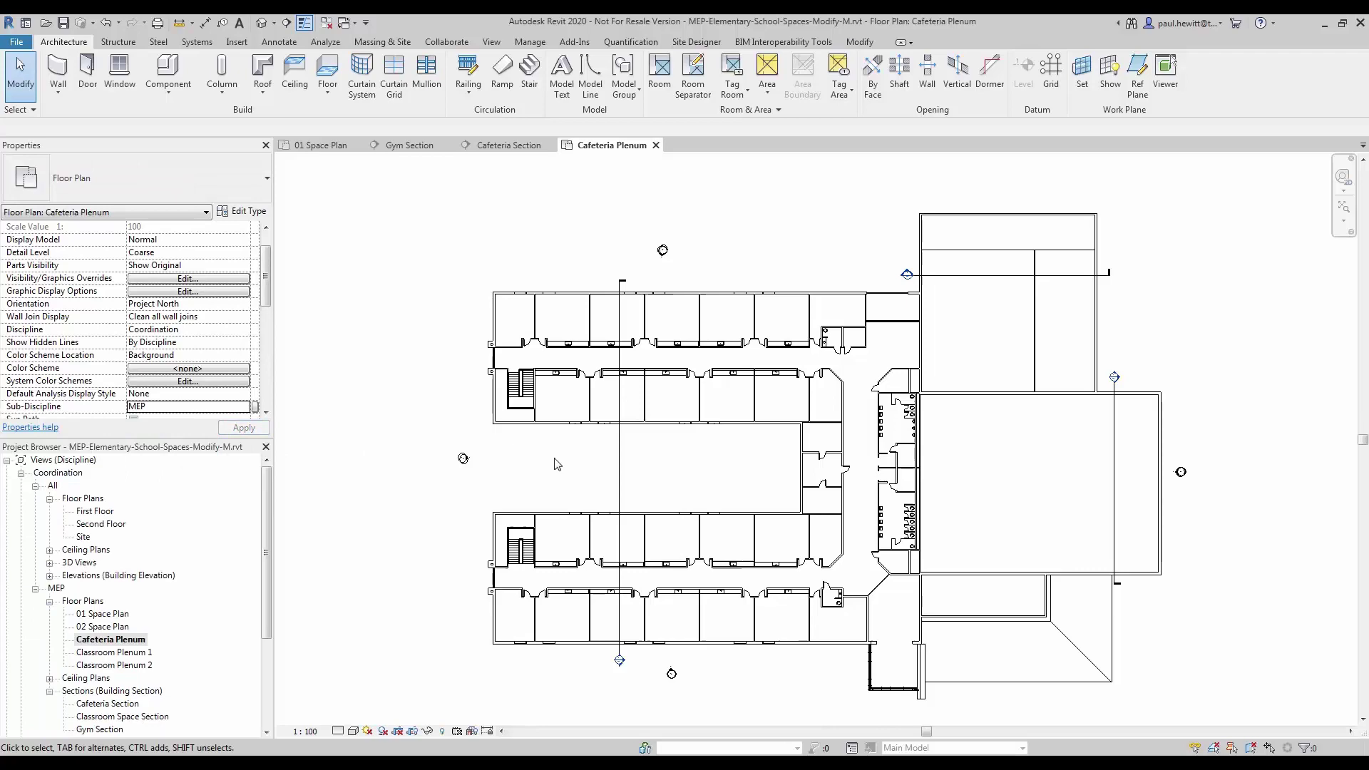
# Turn on the Interior subcategory of Spaces in the visibility/graphic overrides of the Cafeteria Plenum floor plan.
pyautogui.press('v')
pyautogui.press('g')
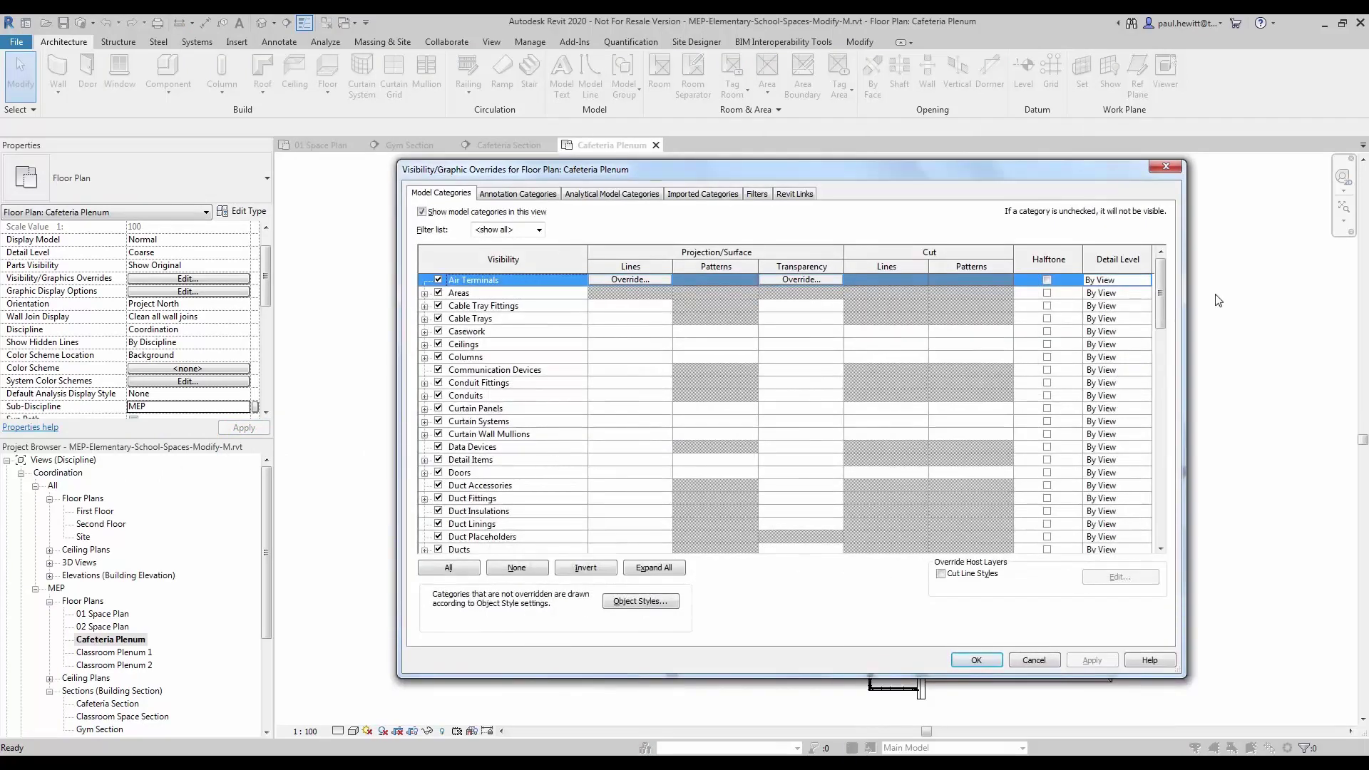
pyautogui.moveTo(1158, 295); pyautogui.dragTo(1157, 460)
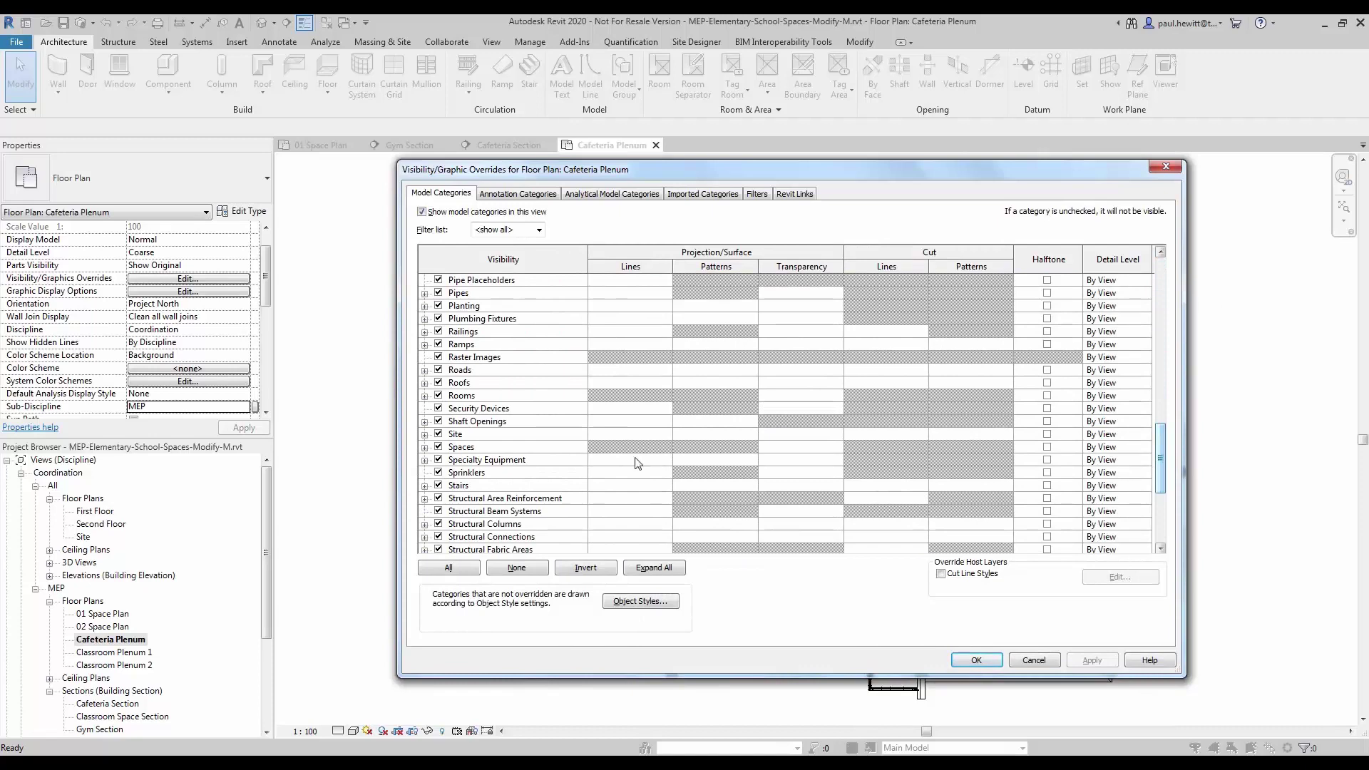
pyautogui.click(424, 447)
pyautogui.click(453, 472)
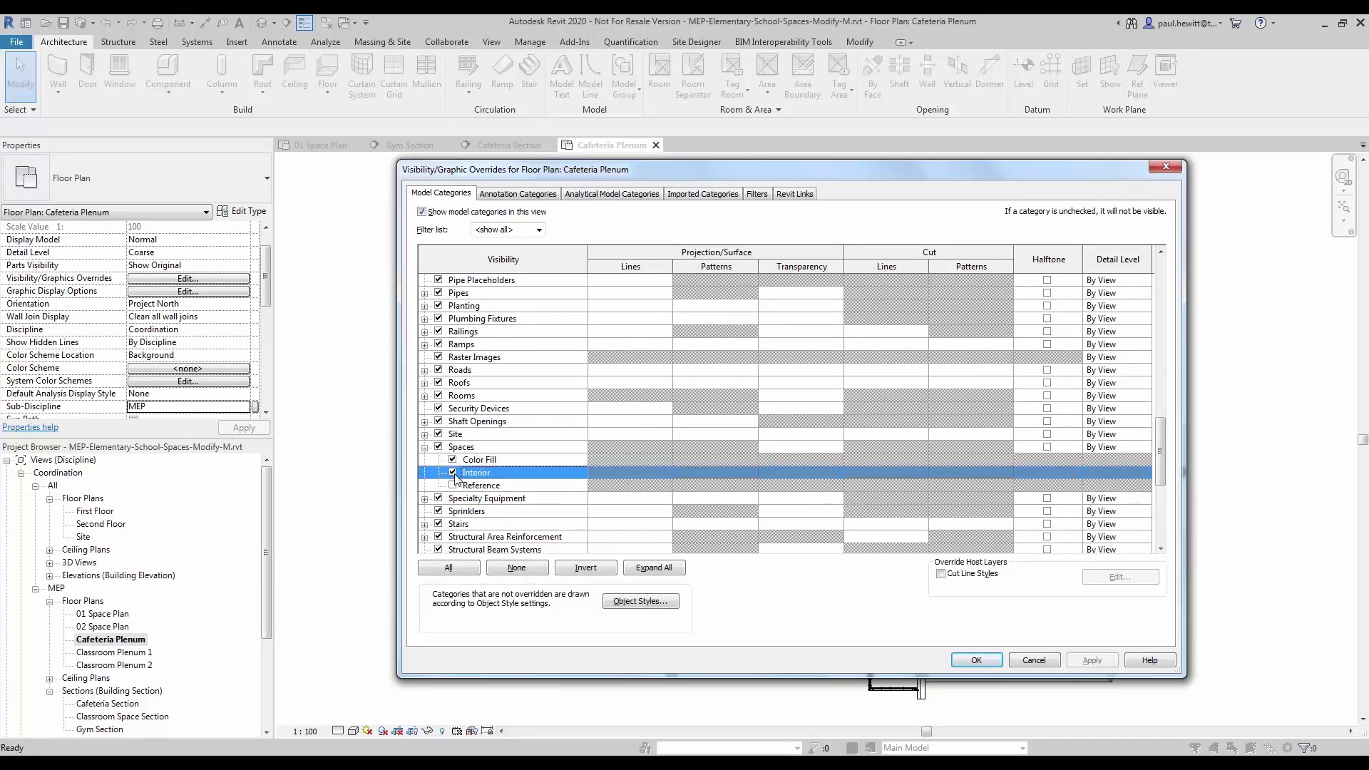
pyautogui.click(971, 660)
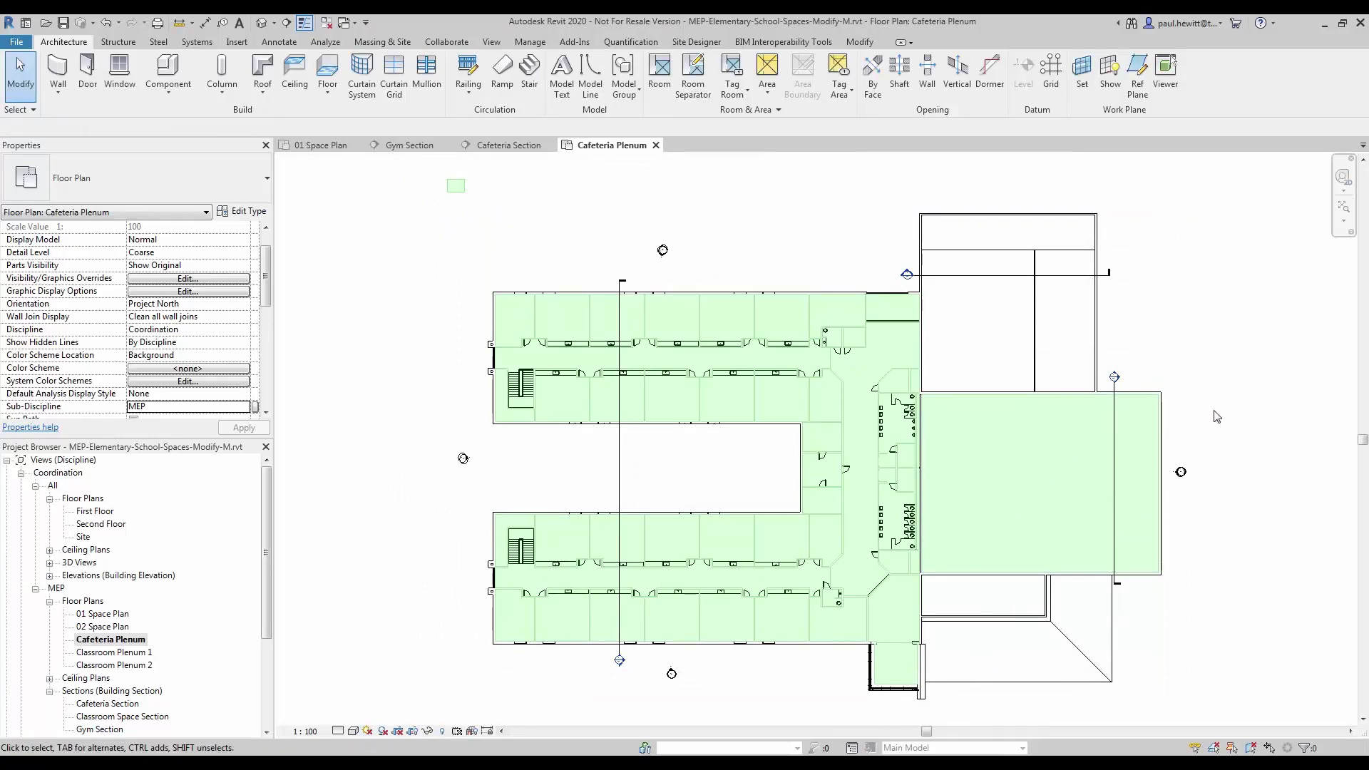
# Place tagged spaces with the upper limit Reference 3 in the two adjoining empty areas above the cafeteria and kitchen.
pyautogui.scroll(5, 1205, 406)
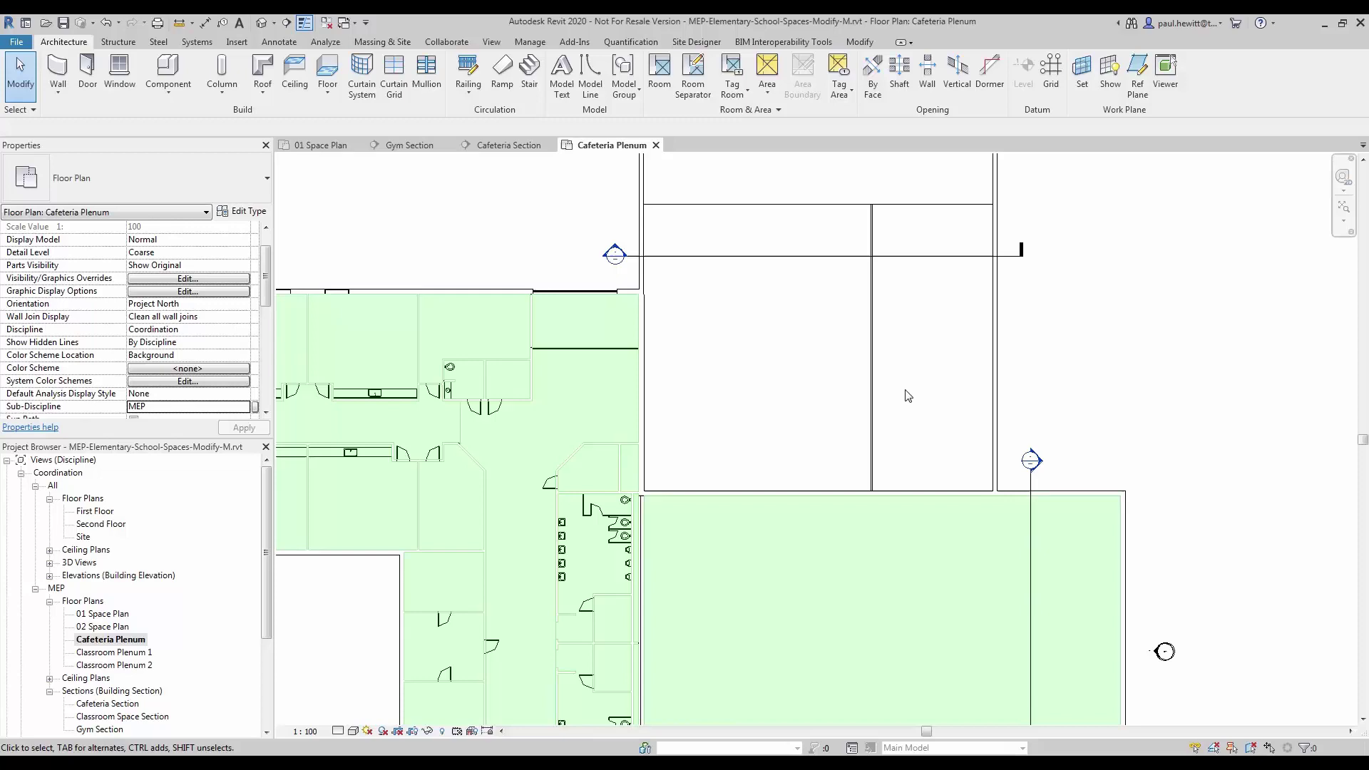
pyautogui.moveTo(934, 378); pyautogui.dragTo(951, 418, button='middle')
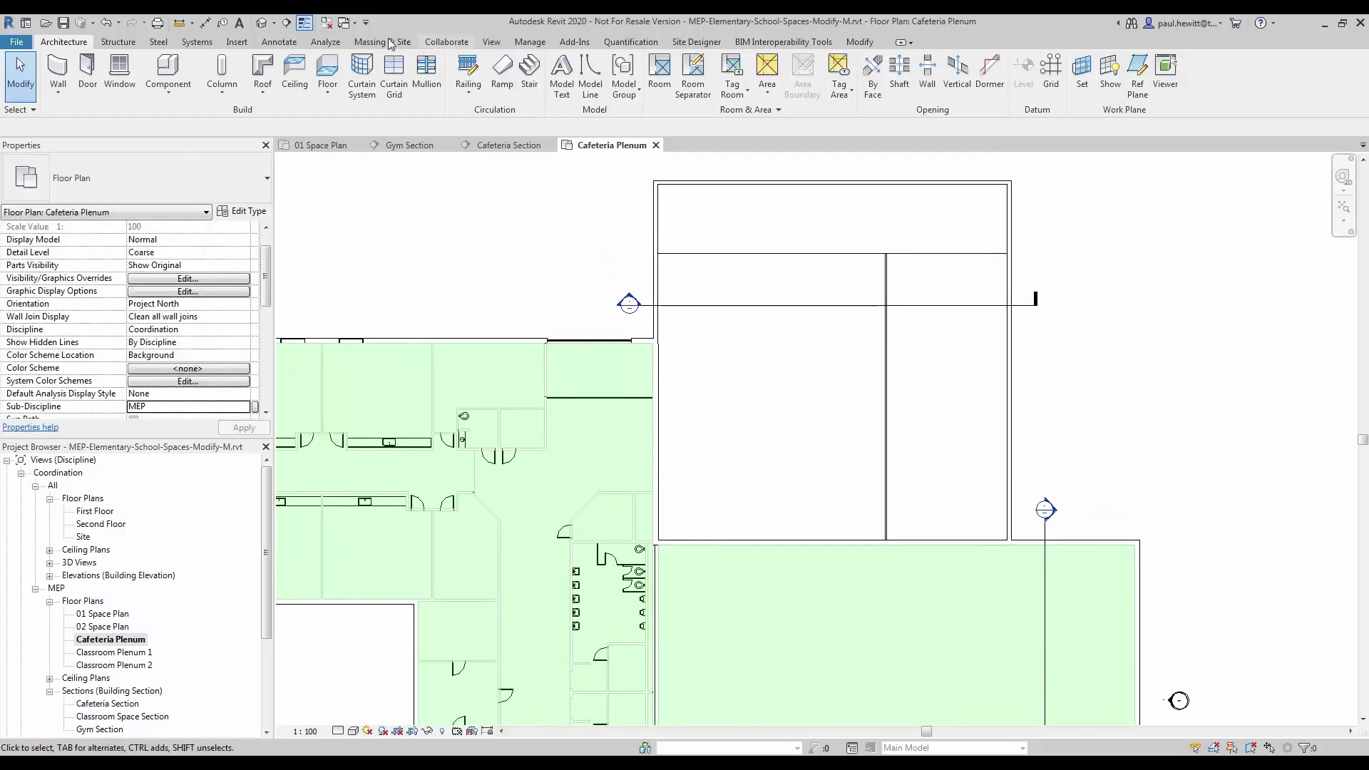
pyautogui.click(336, 45)
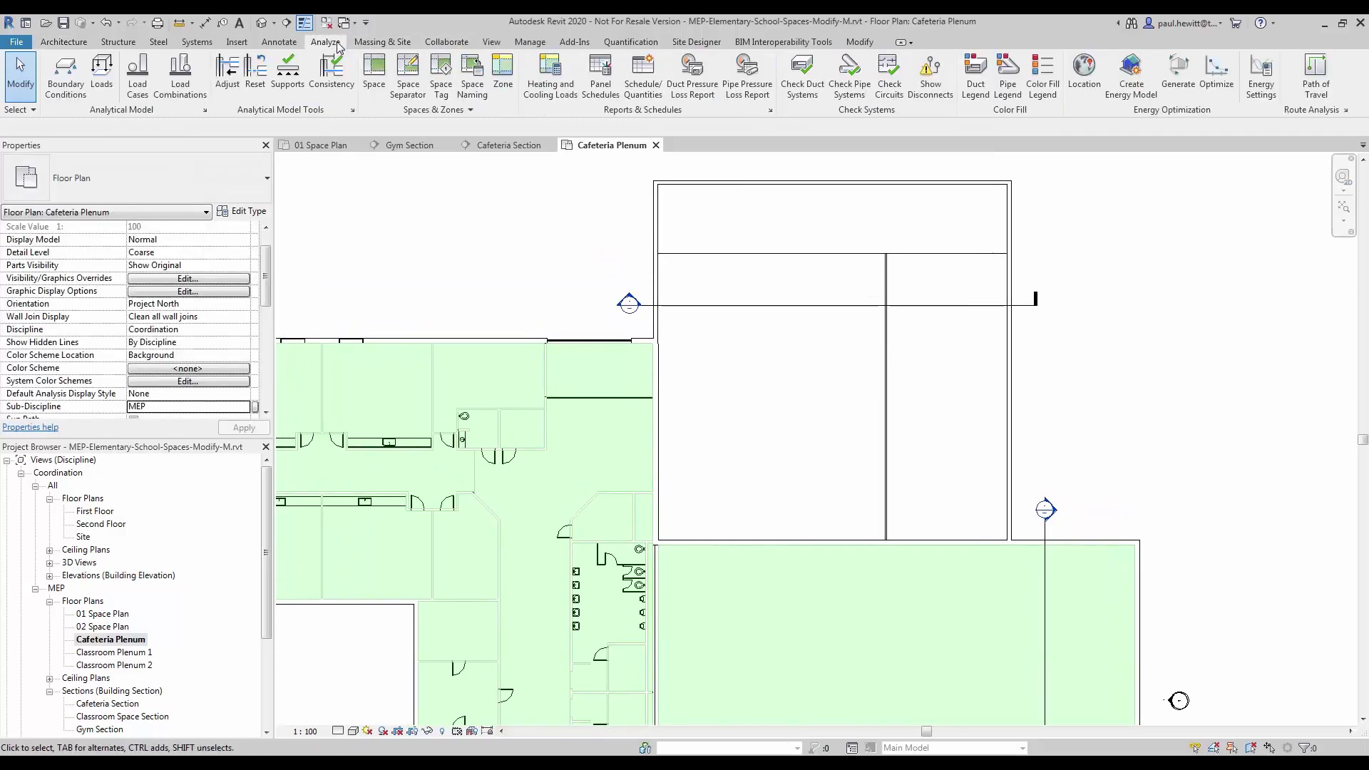
pyautogui.click(373, 70)
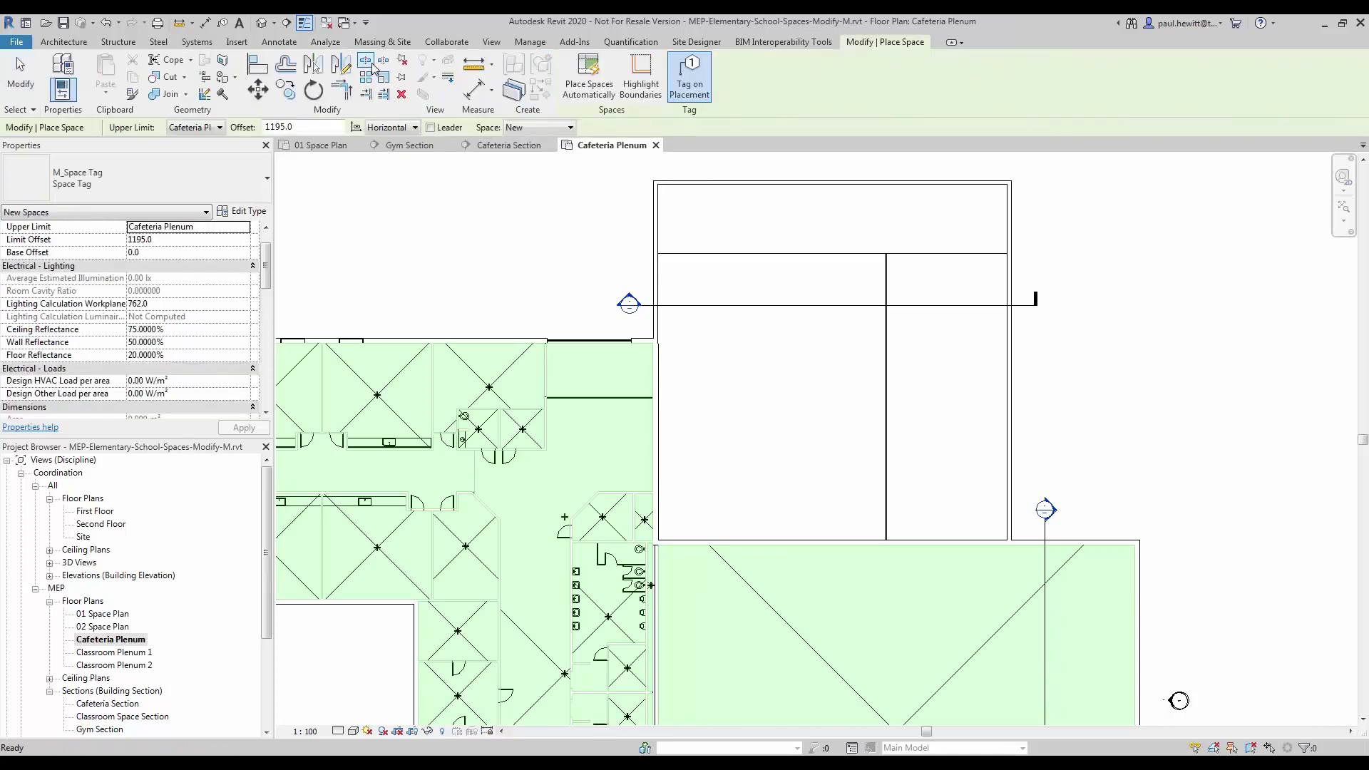
pyautogui.click(219, 127)
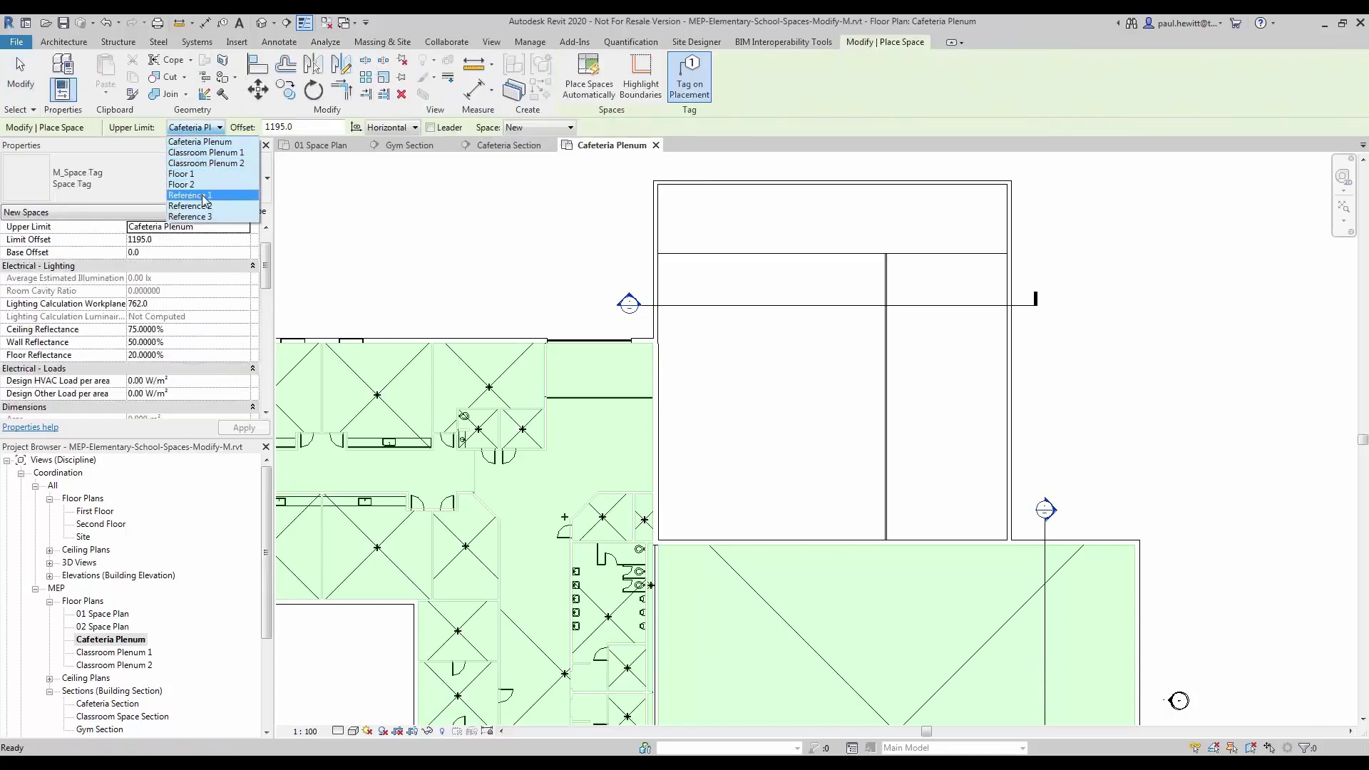
pyautogui.click(193, 216)
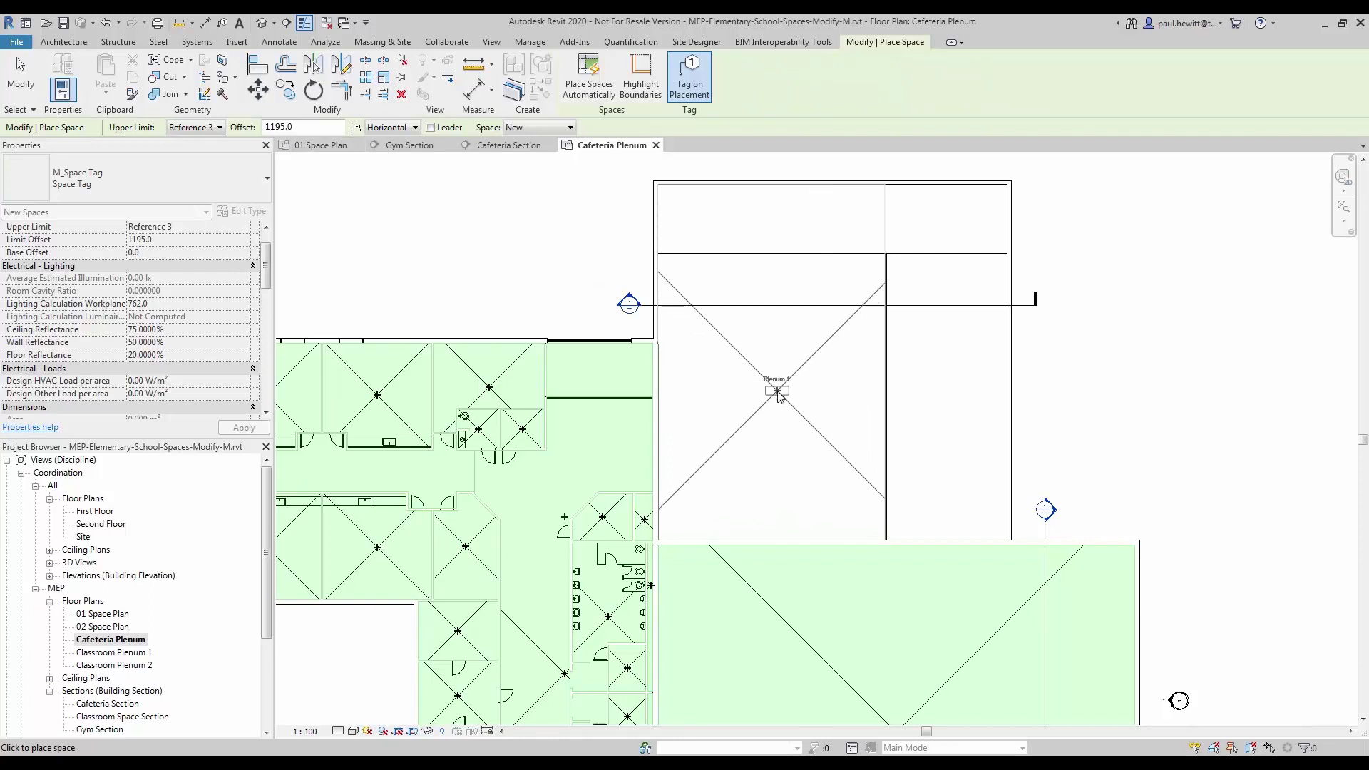
pyautogui.click(778, 391)
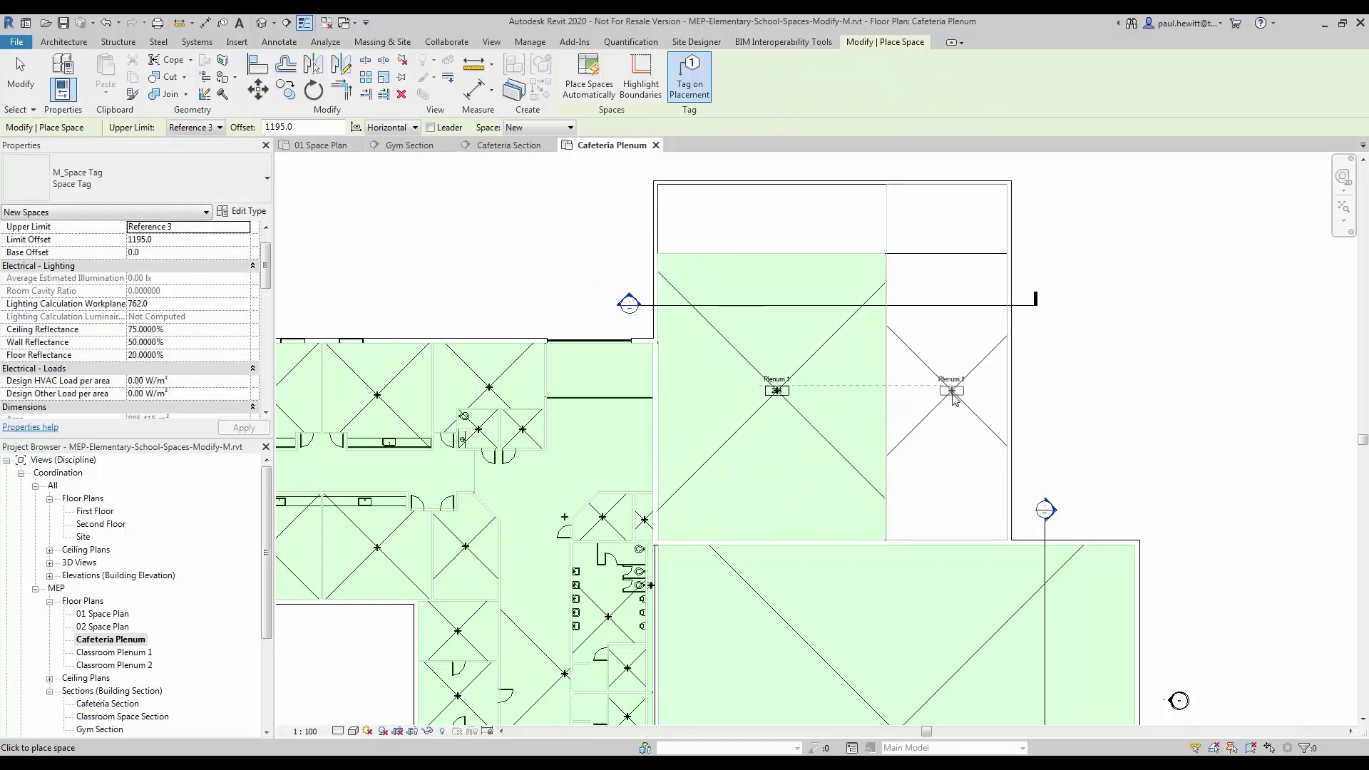
pyautogui.click(952, 392)
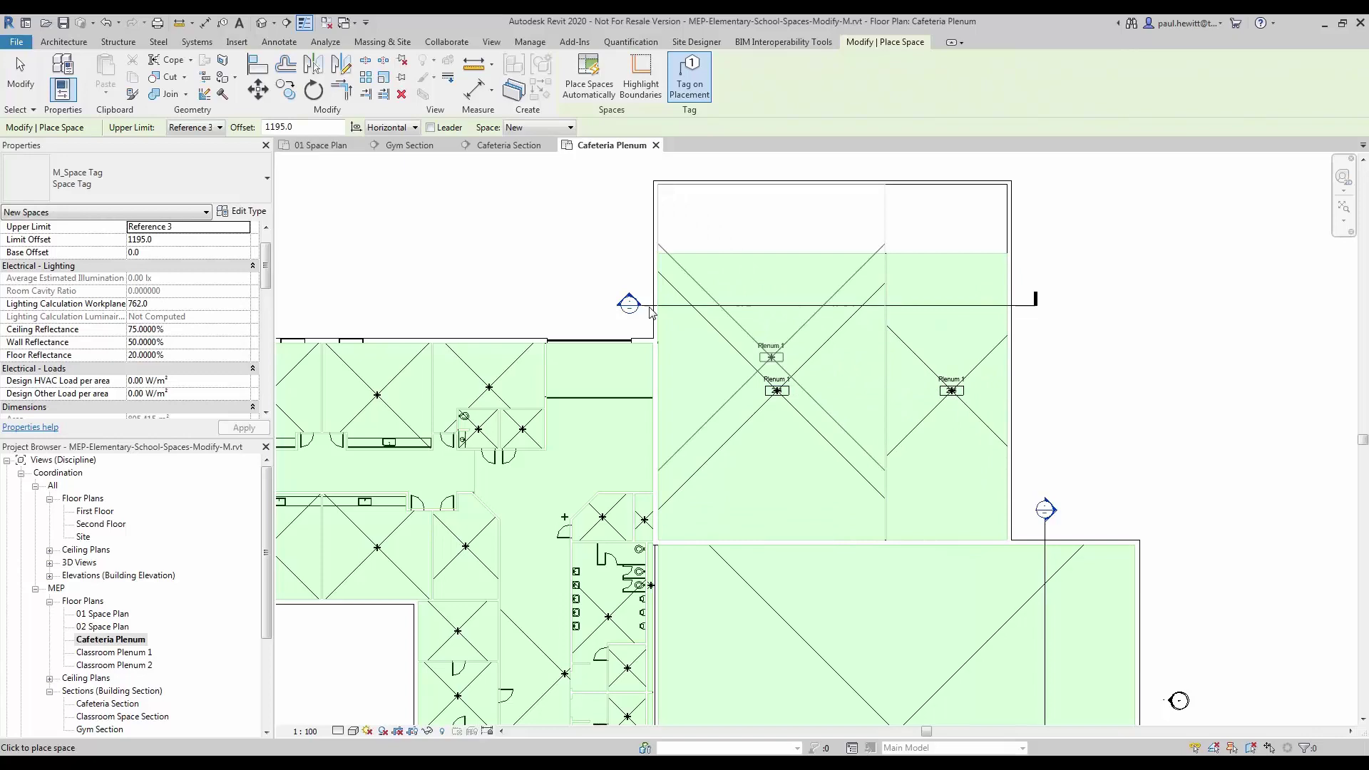
pyautogui.click(20, 71)
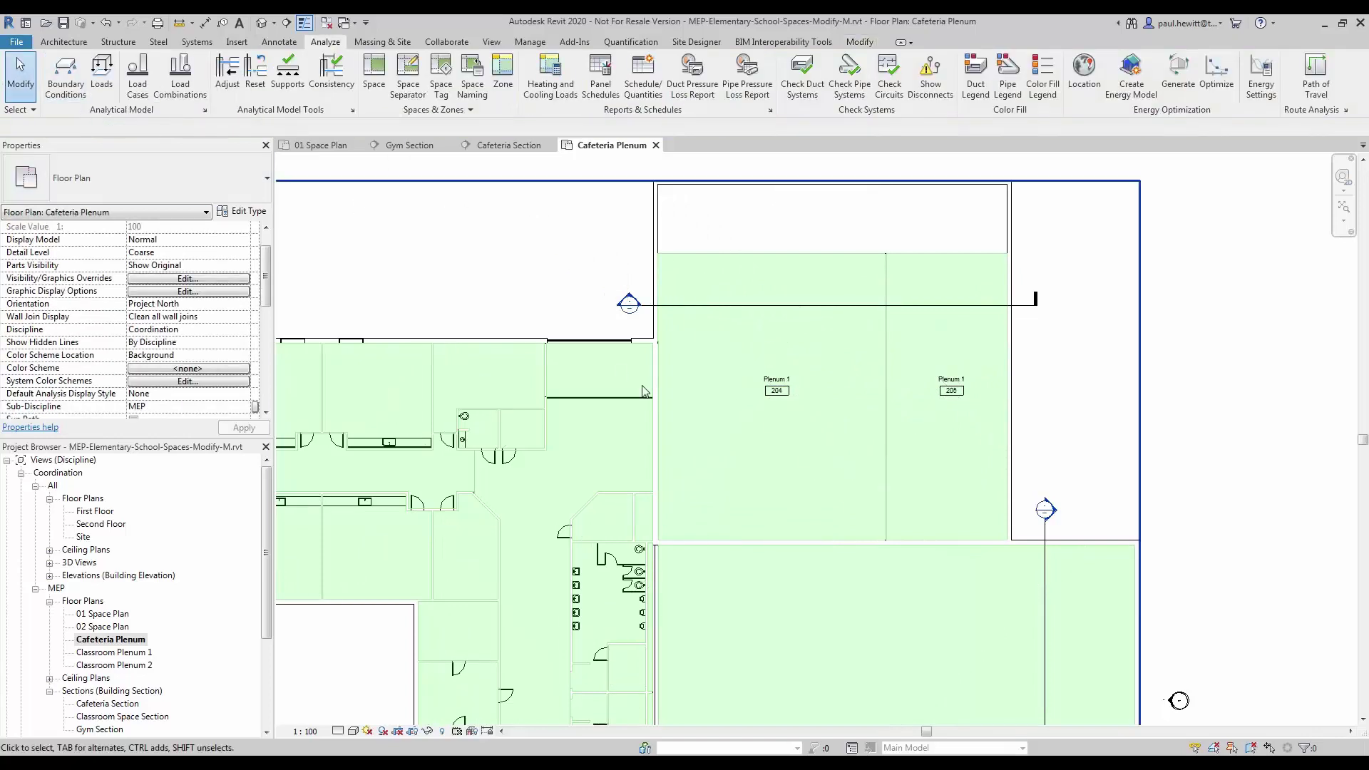
# Number the larger new plenum space 6000 and name it Cafeteria Plenum.
pyautogui.scroll(3, 797, 410)
pyautogui.click(804, 327)
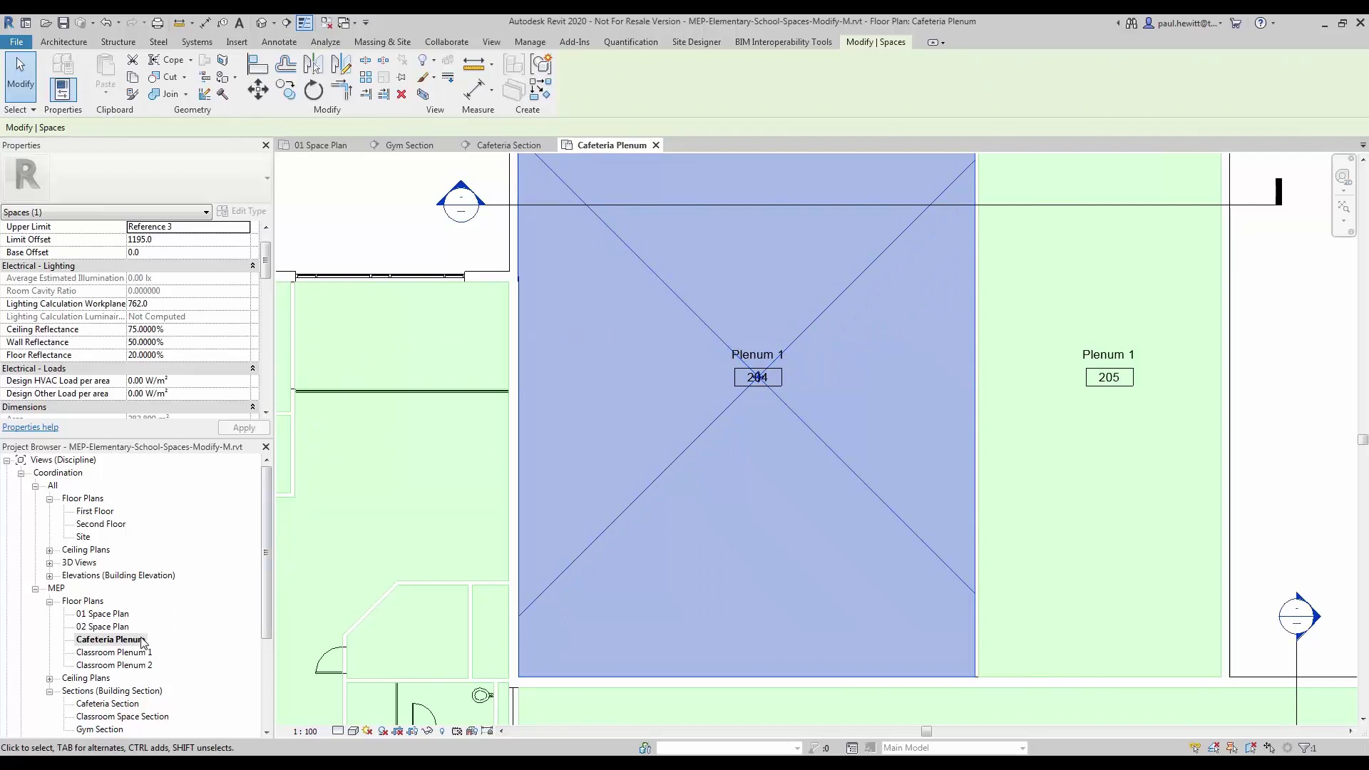
pyautogui.click(266, 228)
pyautogui.moveTo(265, 257); pyautogui.dragTo(268, 350)
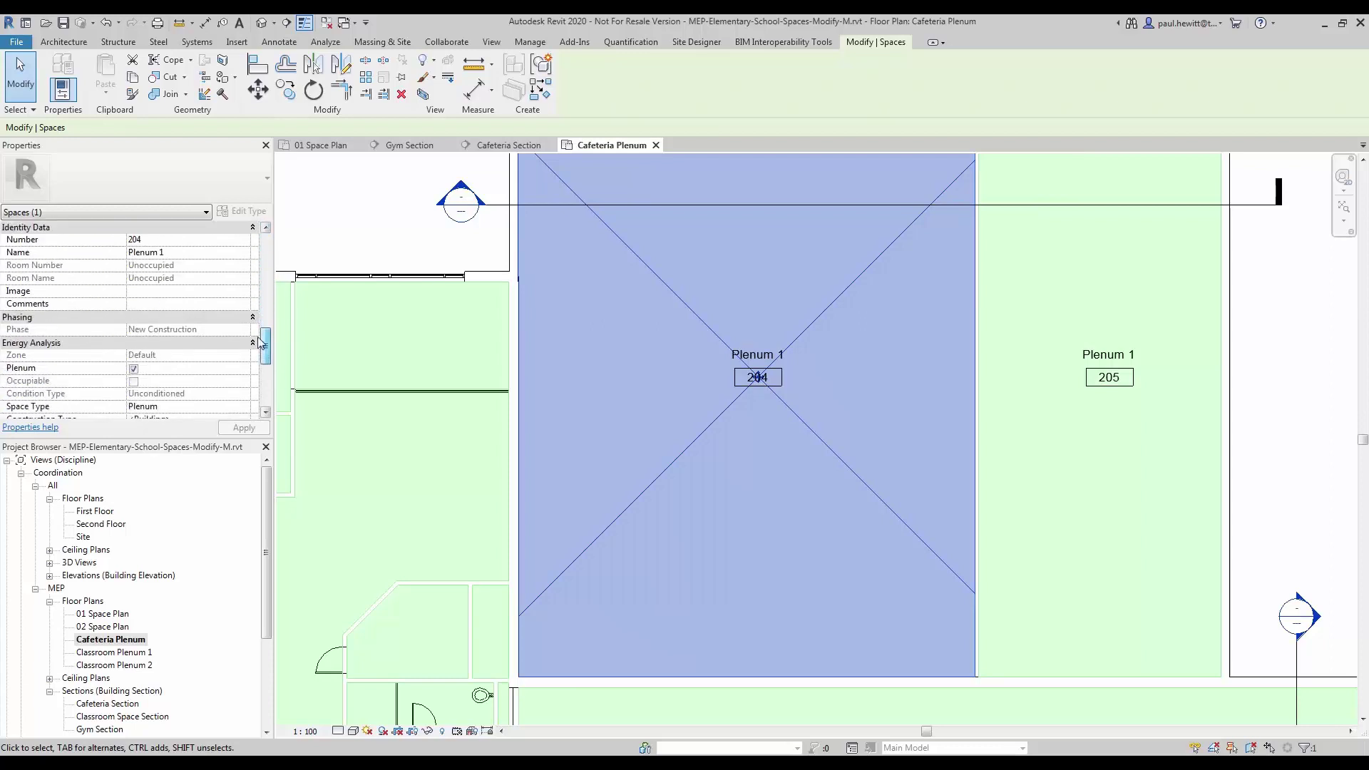
pyautogui.click(158, 242)
pyautogui.write('6000')
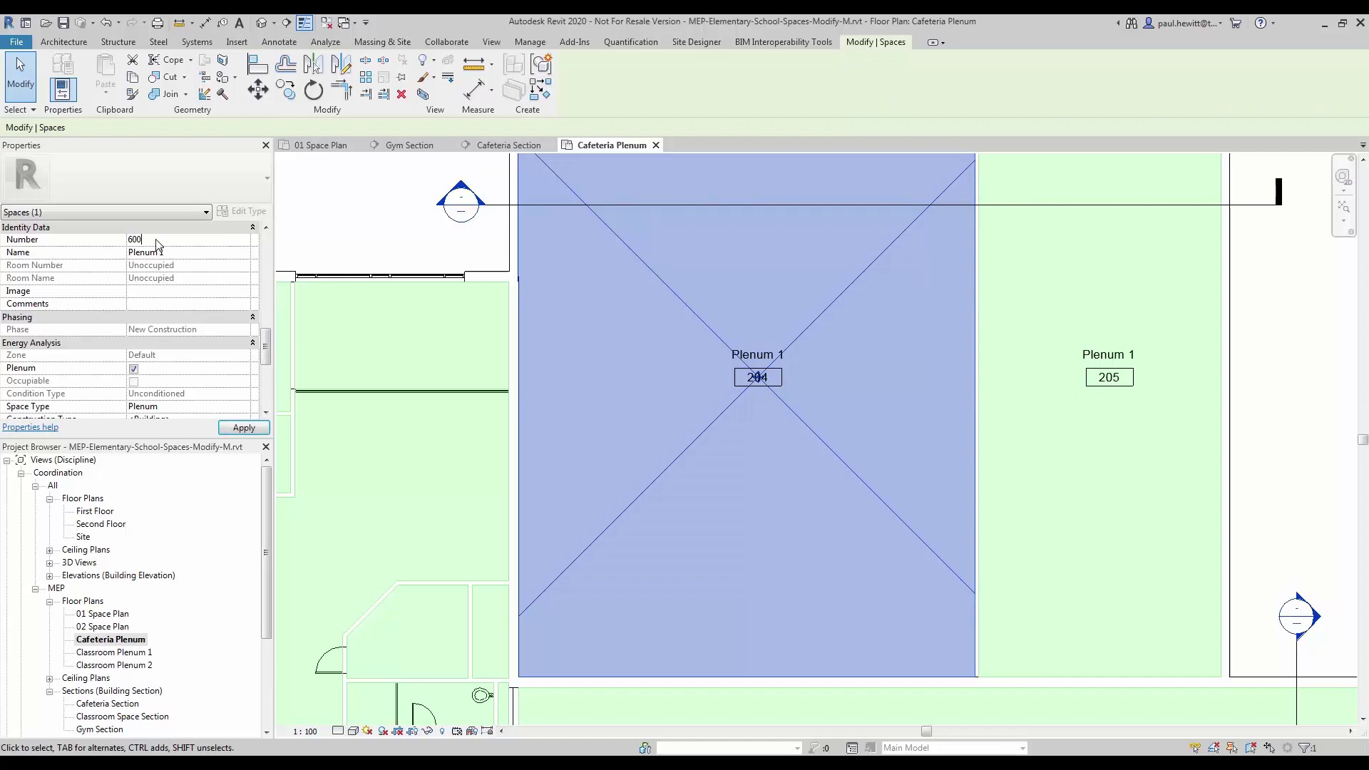
pyautogui.click(189, 252)
pyautogui.write('Plenum')
pyautogui.press('BackSpace')
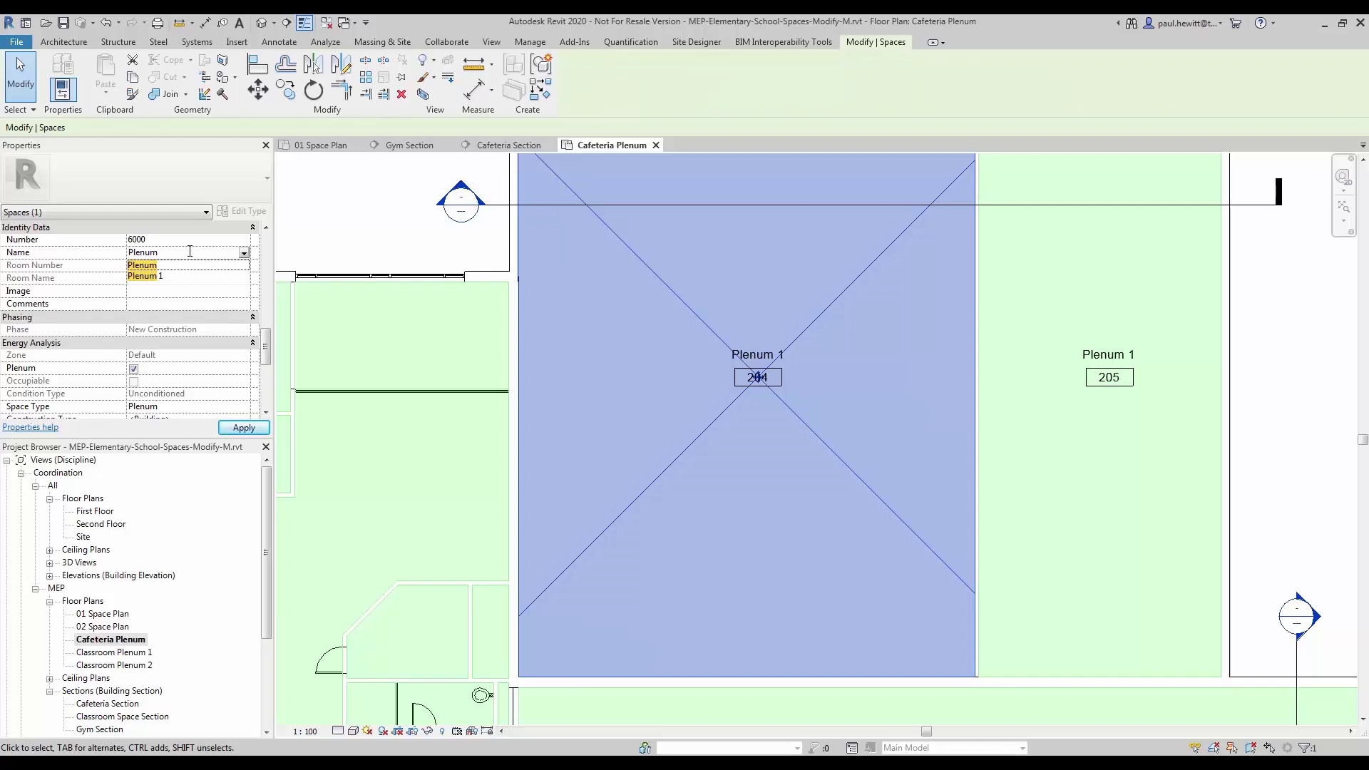
pyautogui.write('Cafeteria')
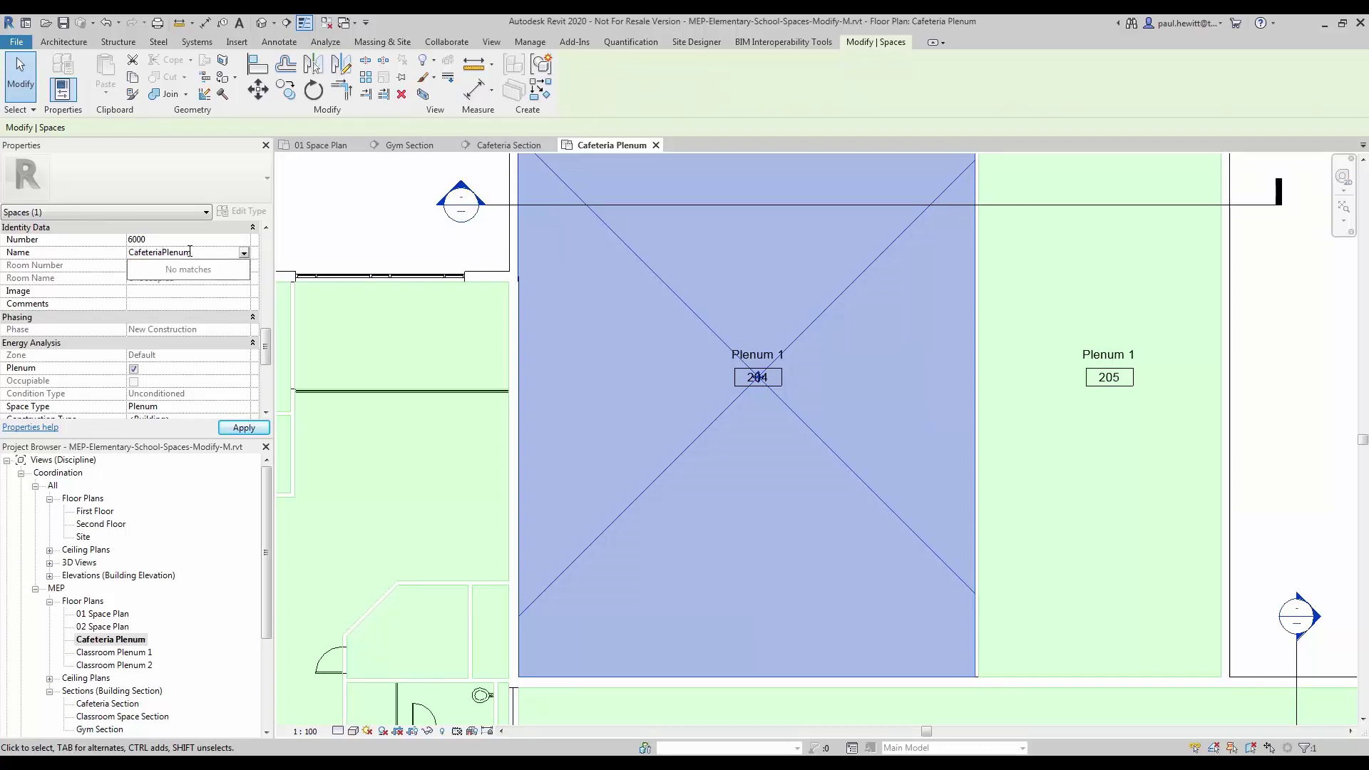
pyautogui.press('Return')
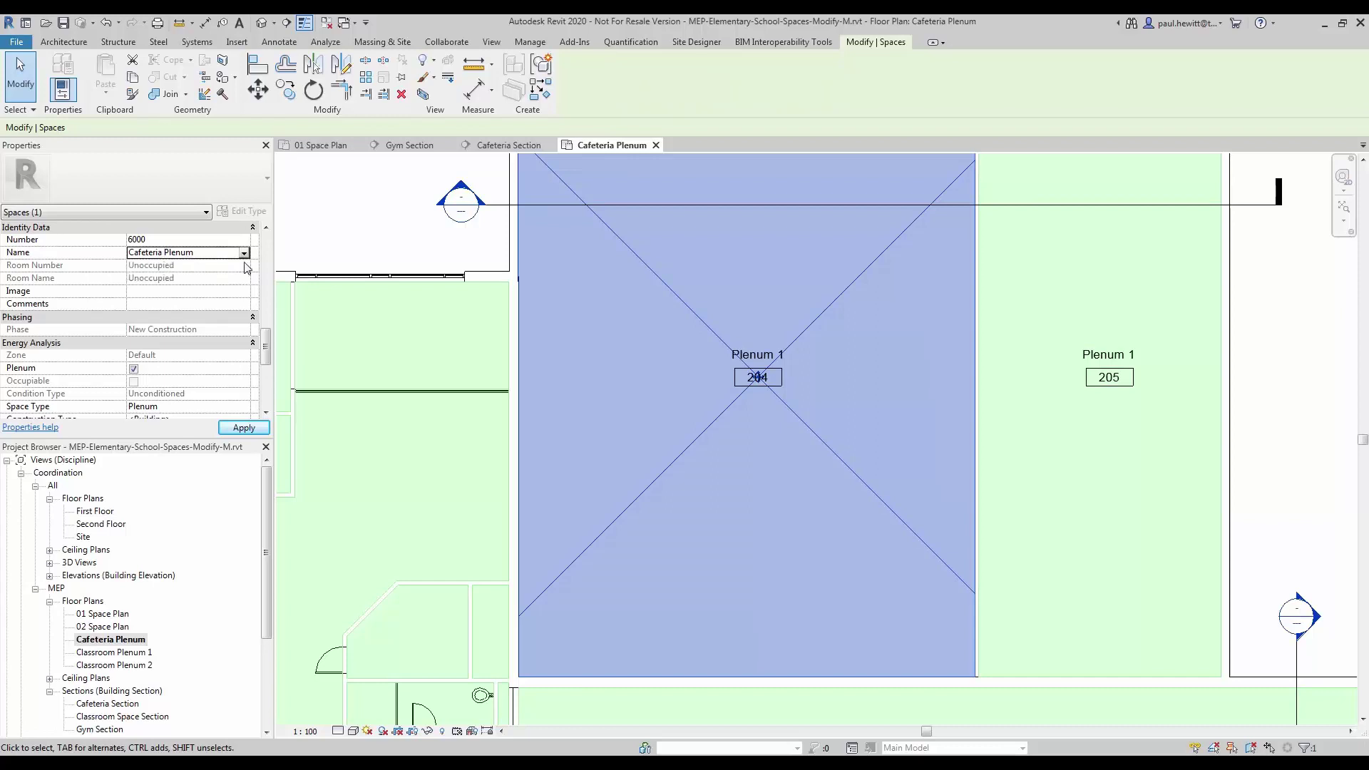
pyautogui.click(244, 427)
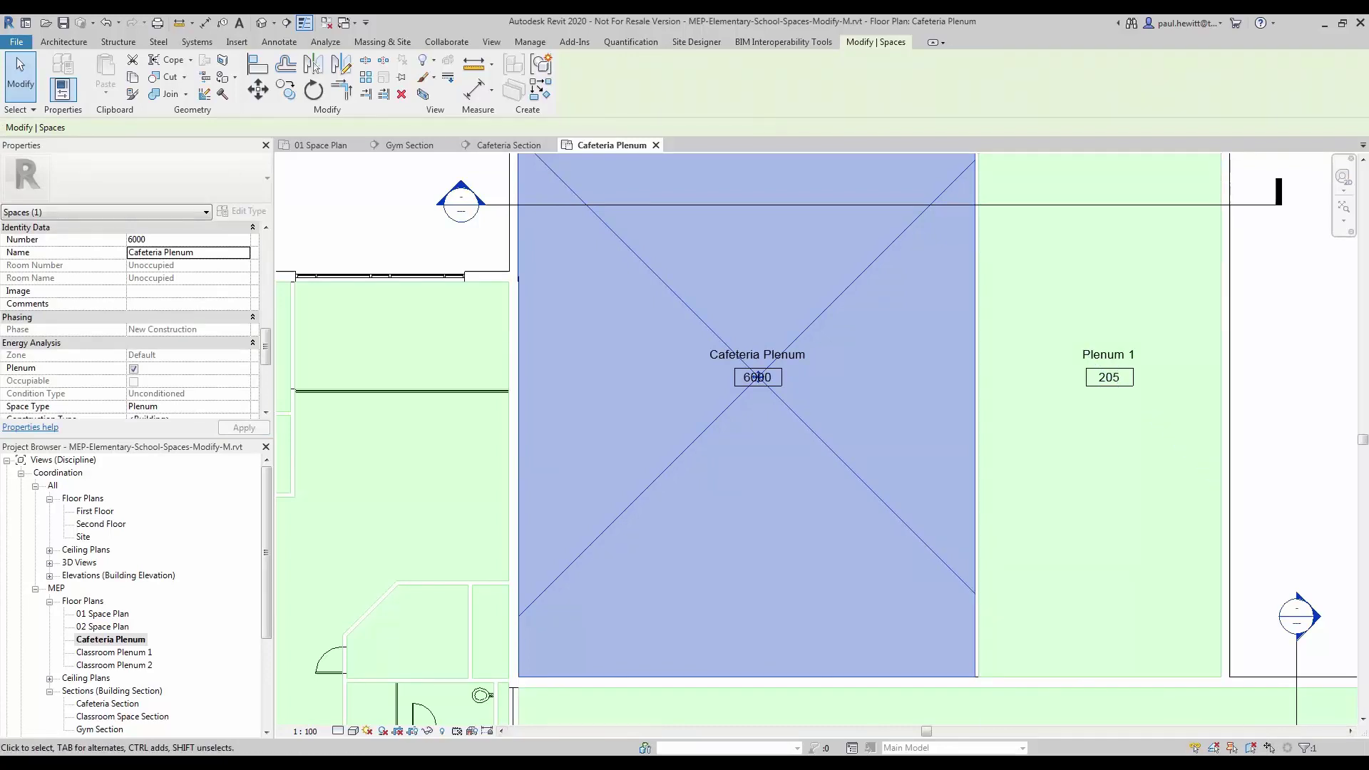
pyautogui.press('Escape')
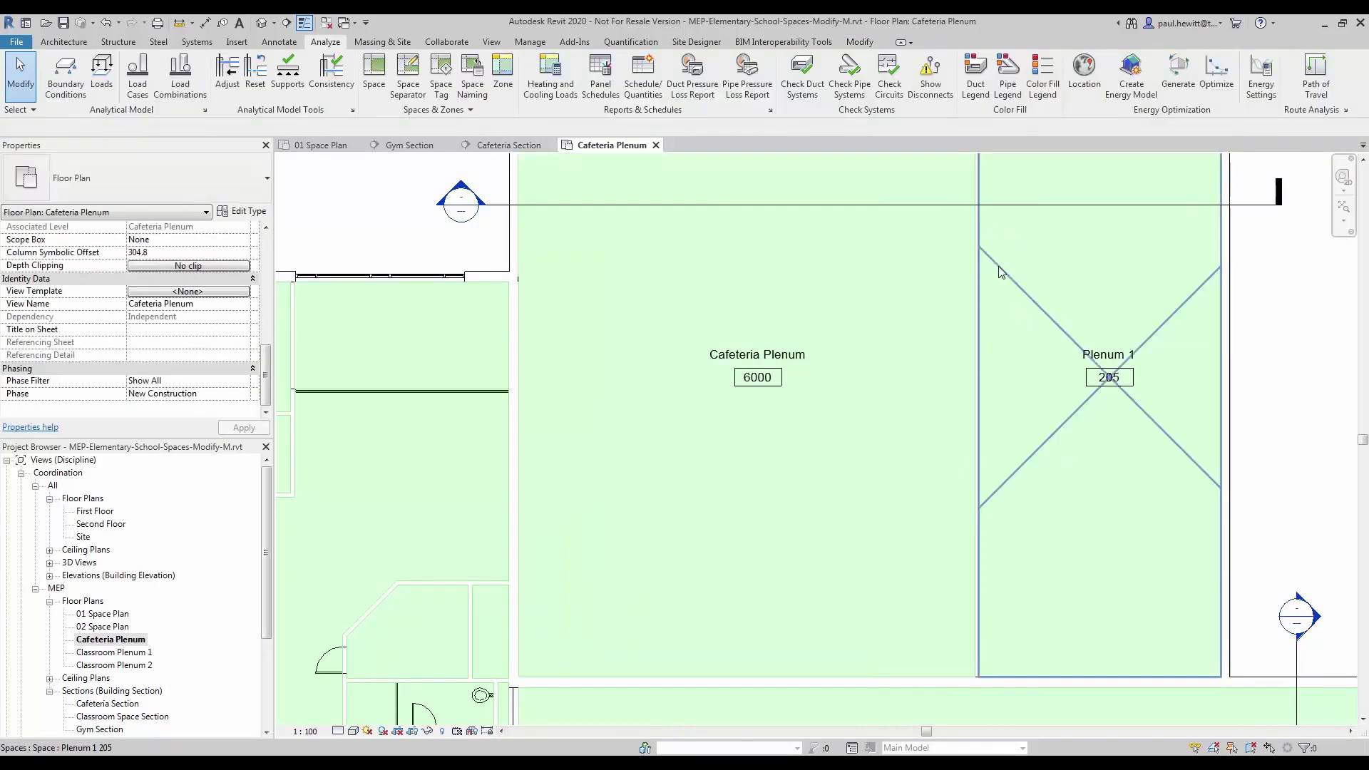
# Number the narrower new plenum space 6001 and name it Kitchen Plenum.
pyautogui.click(998, 266)
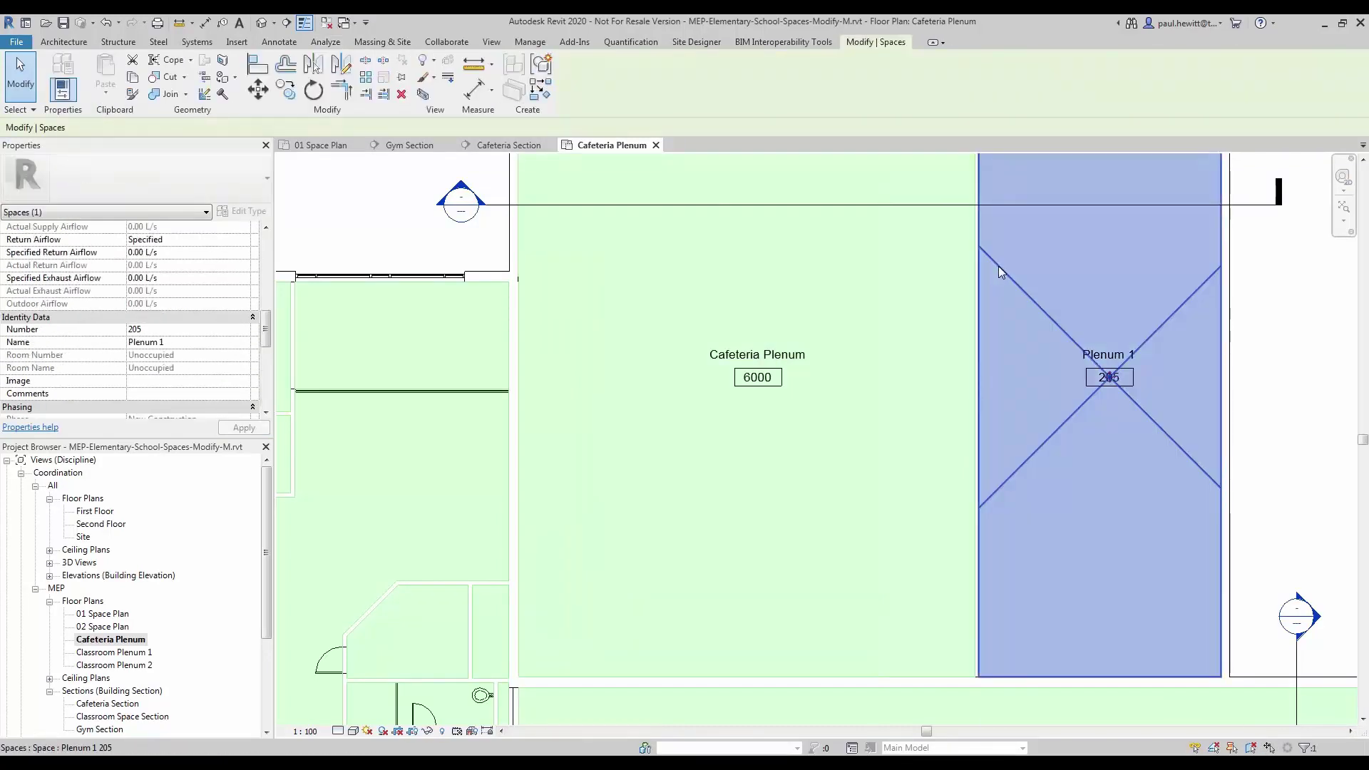
pyautogui.click(172, 330)
pyautogui.write('6001')
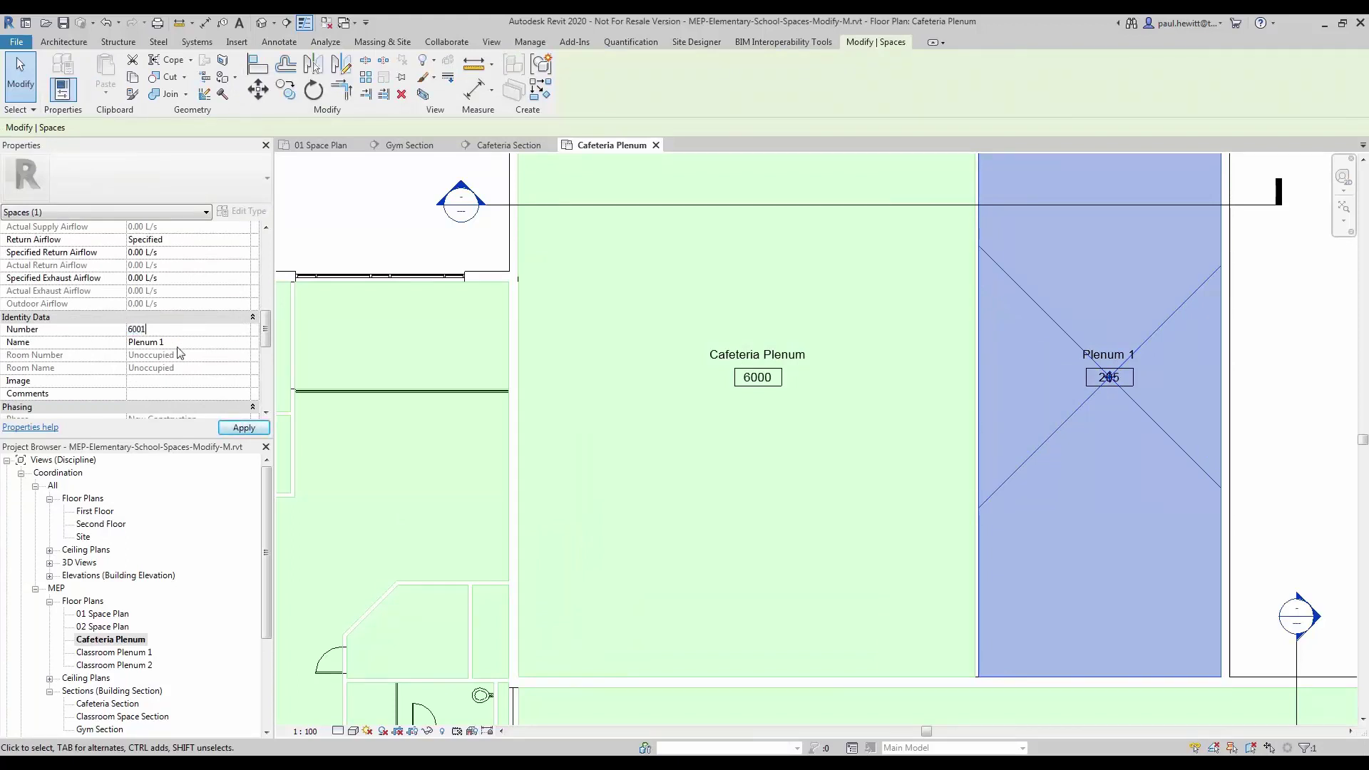
pyautogui.press('Tab')
pyautogui.click(180, 343)
pyautogui.press('BackSpace')
pyautogui.press('BackSpace')
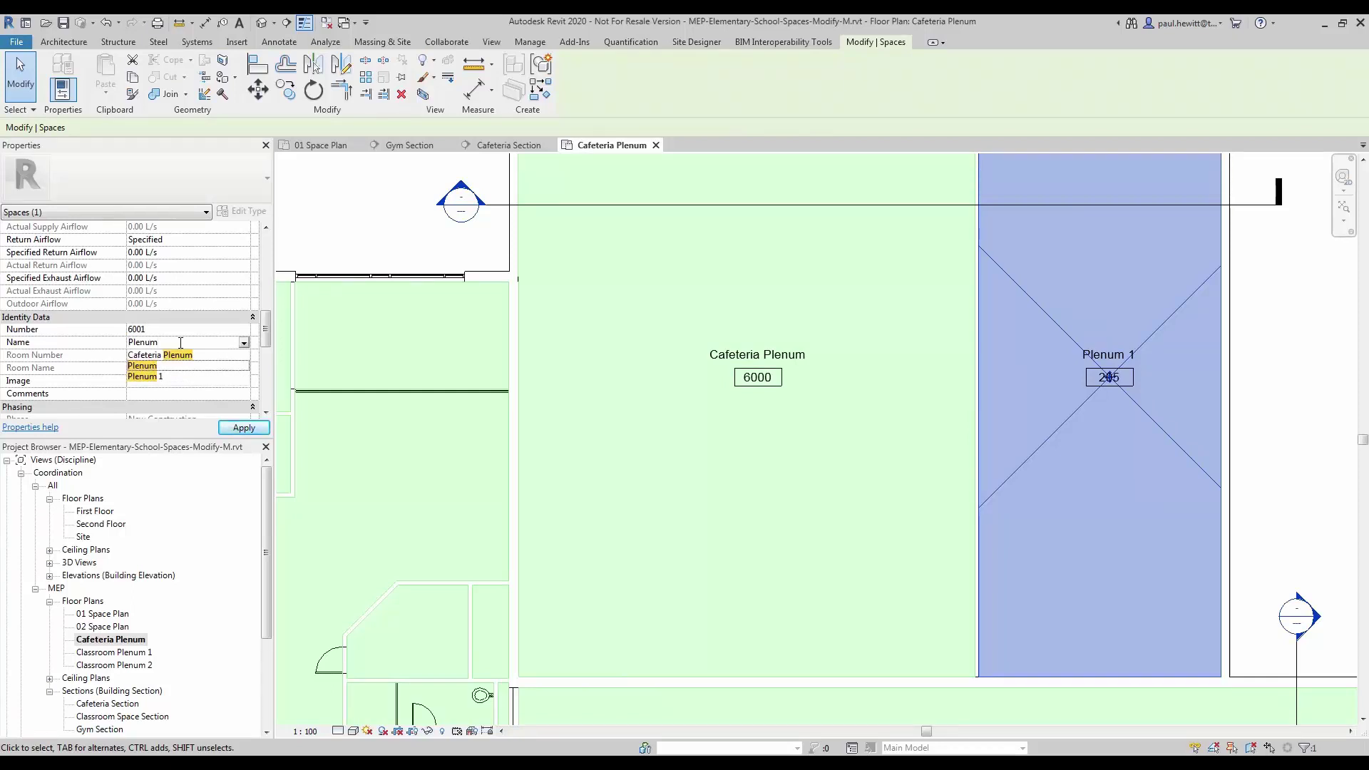
pyautogui.press('Home')
pyautogui.write('Kitchen')
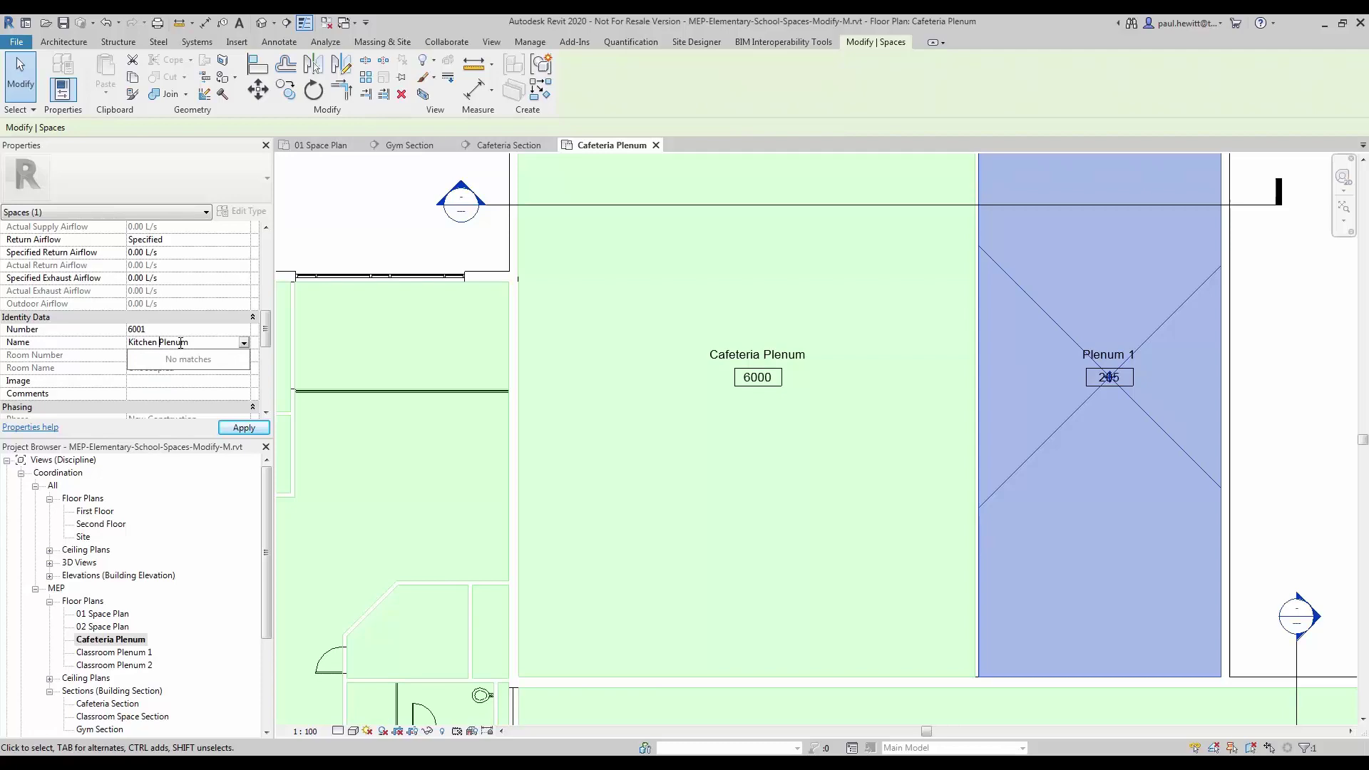
pyautogui.press('Return')
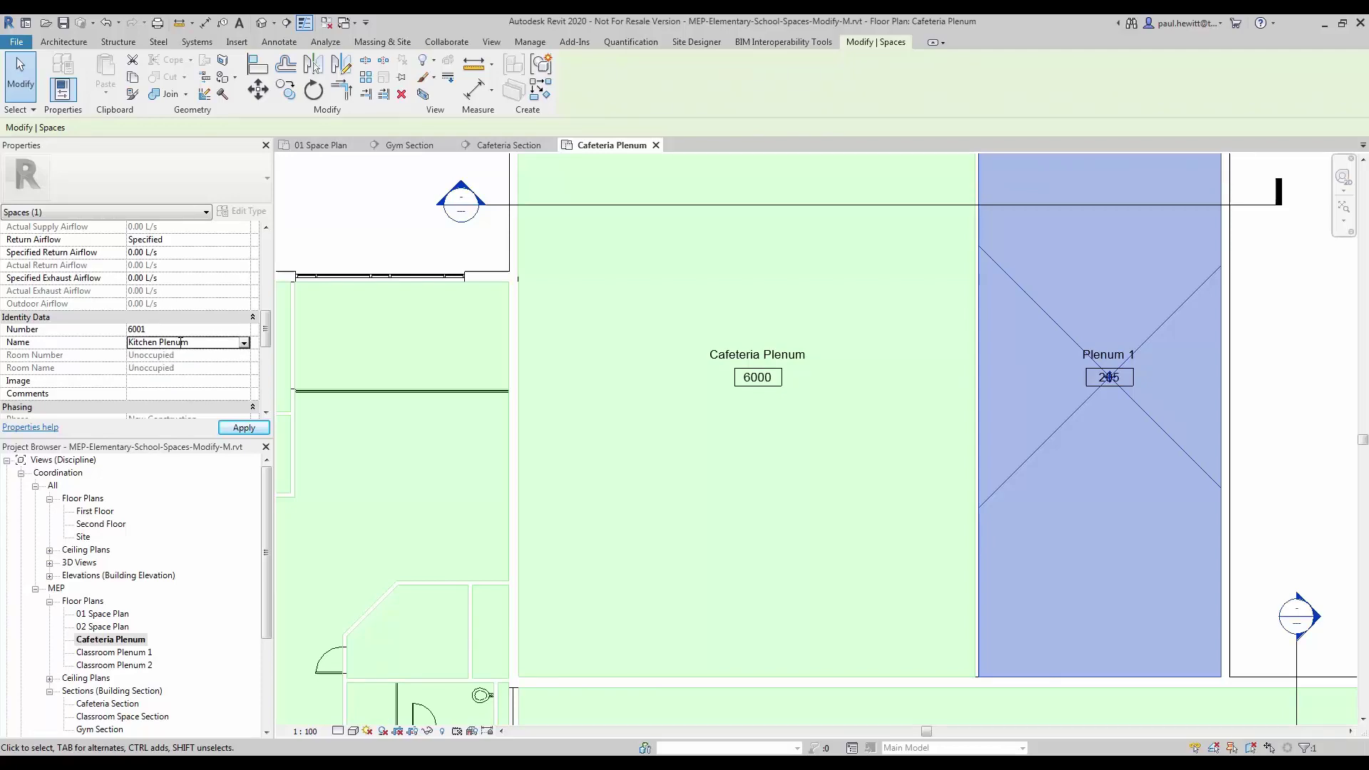
pyautogui.click(229, 427)
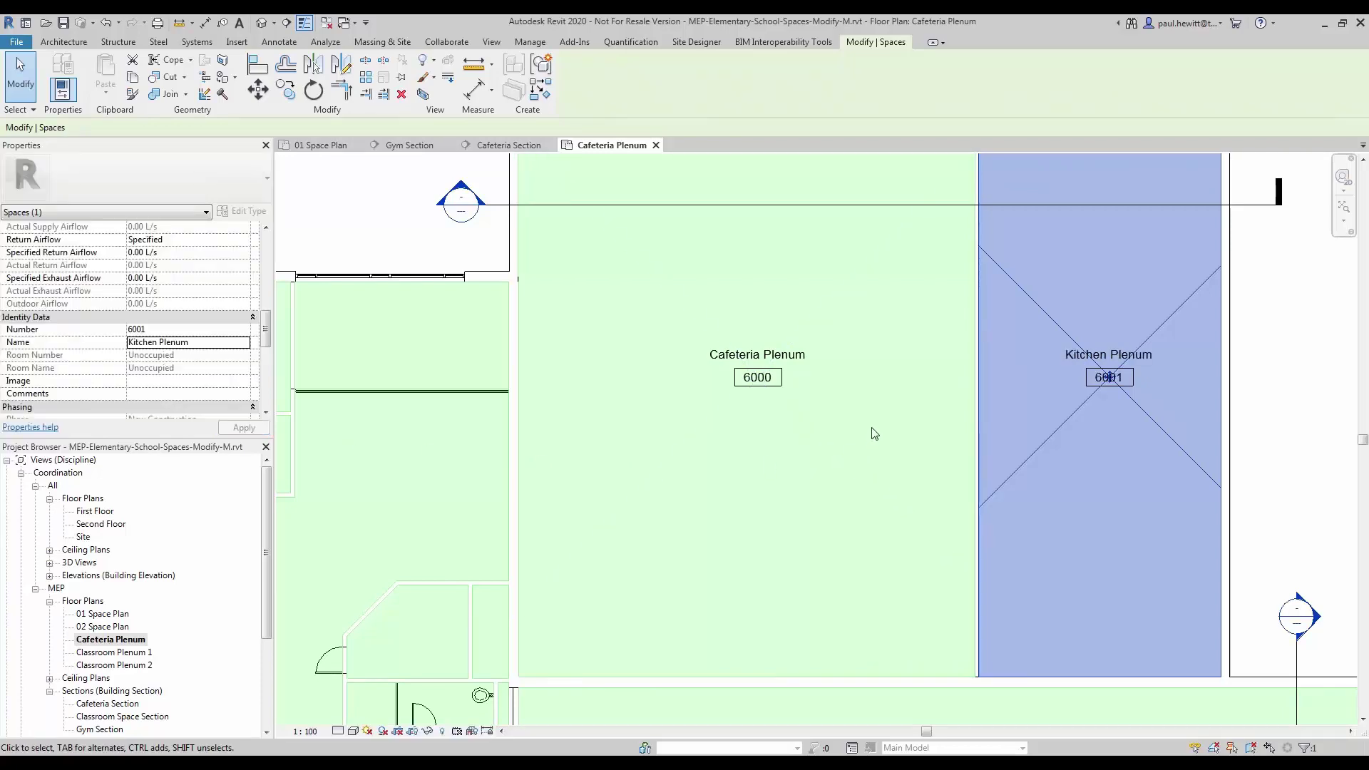
pyautogui.click(1248, 385)
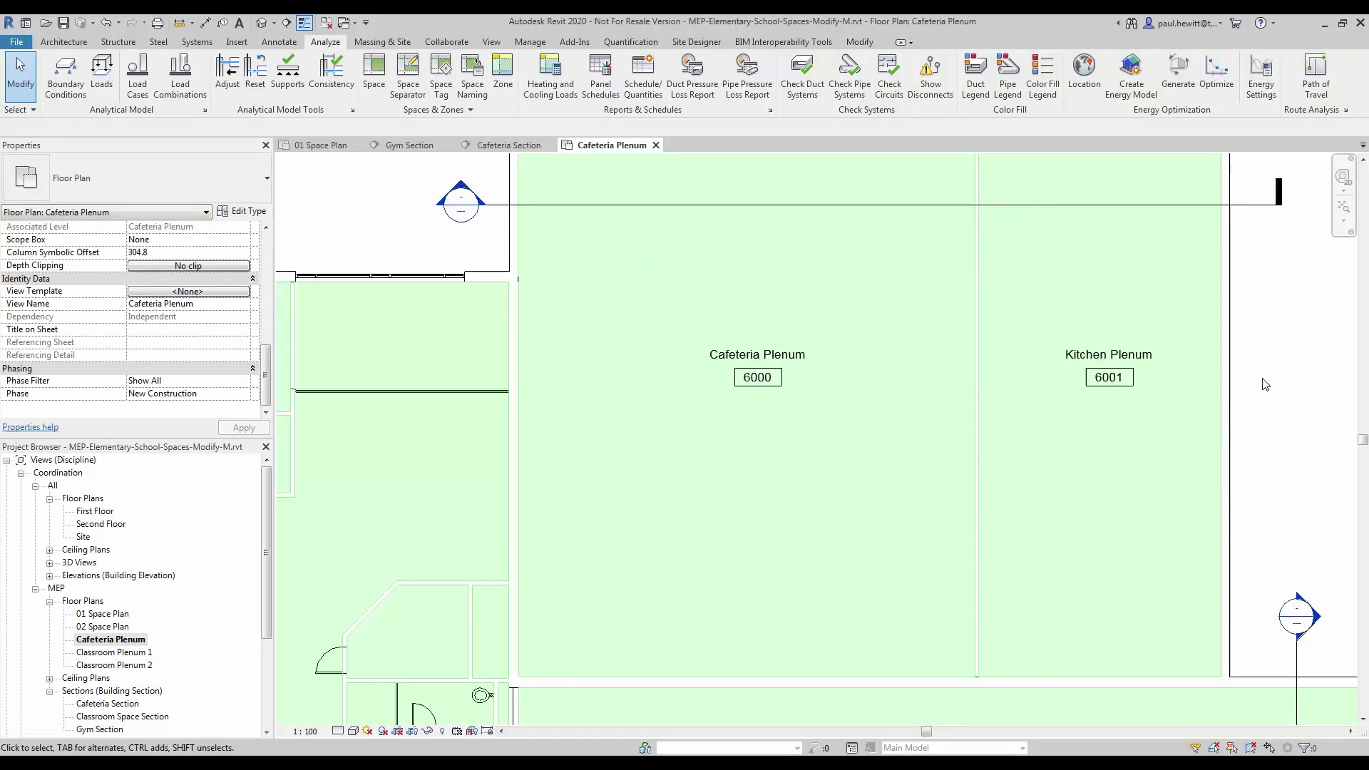
# Switch to the Cafeteria Section view, select the Cafeteria Plenum space and examine its constraints.
pyautogui.scroll(-2, 1265, 385)
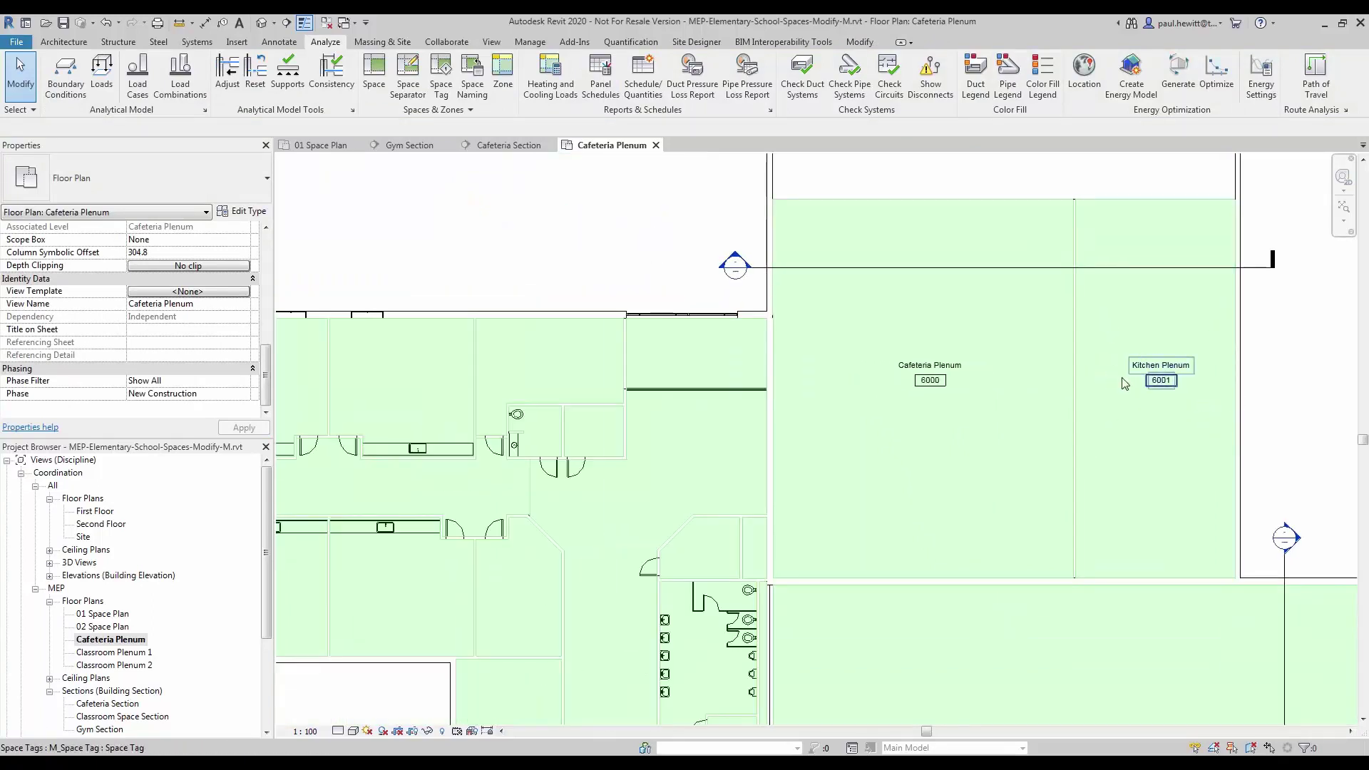
pyautogui.click(509, 145)
pyautogui.scroll(-1, 808, 404)
pyautogui.scroll(-3, 808, 404)
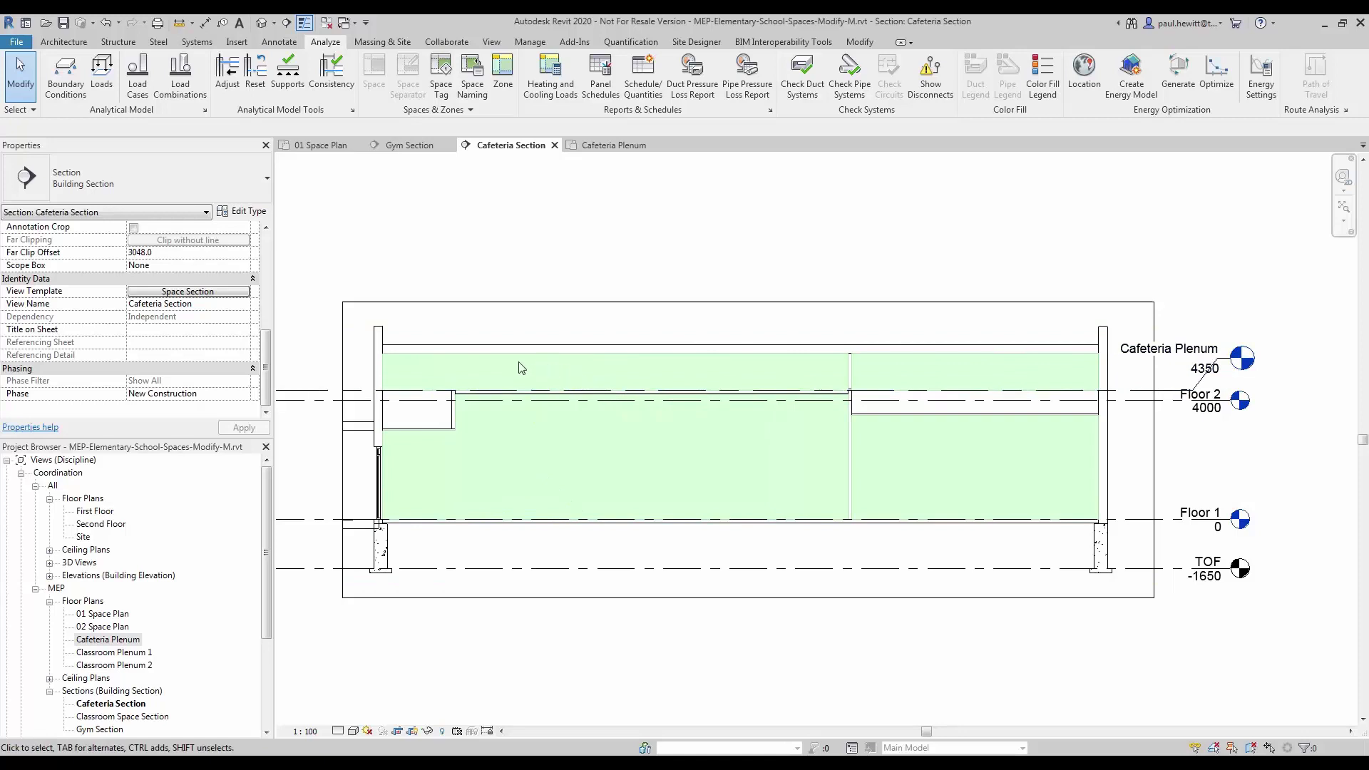
pyautogui.click(583, 370)
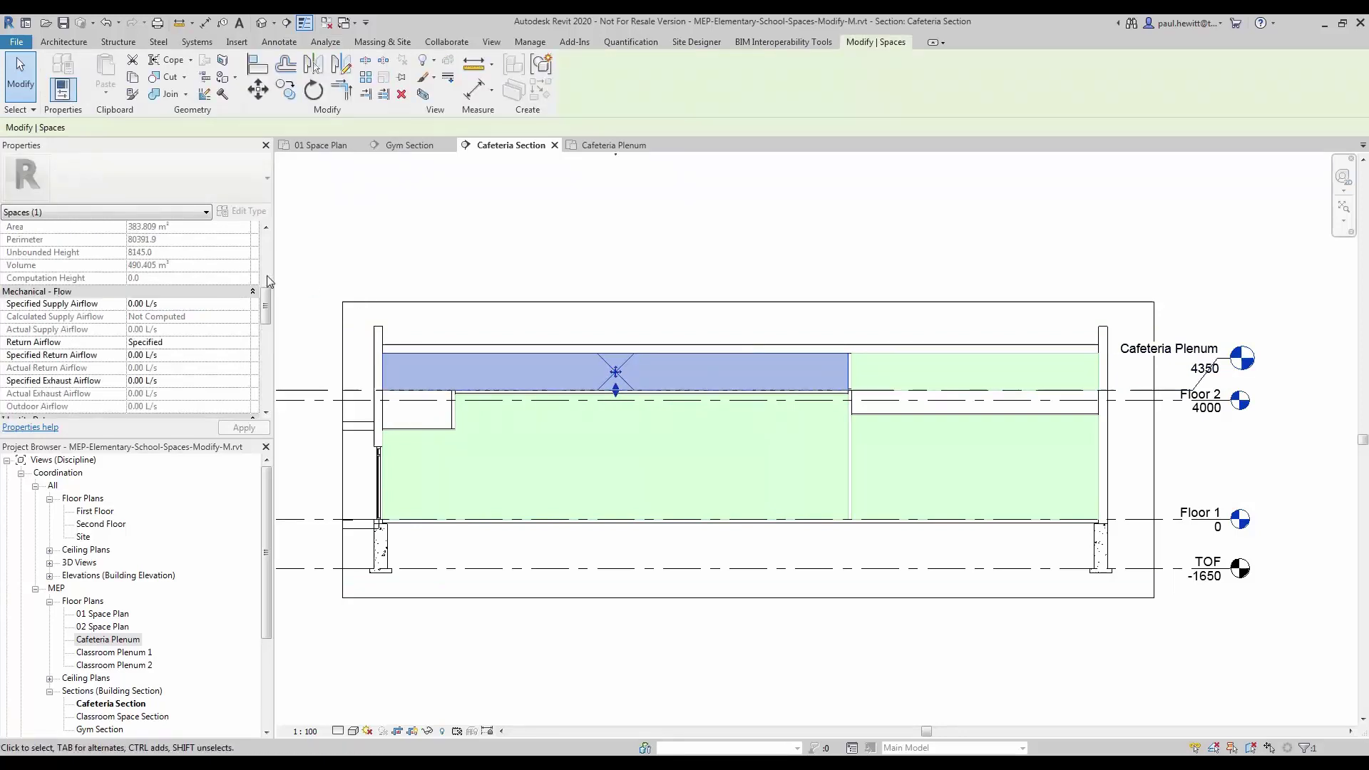
pyautogui.moveTo(264, 304); pyautogui.dragTo(261, 248)
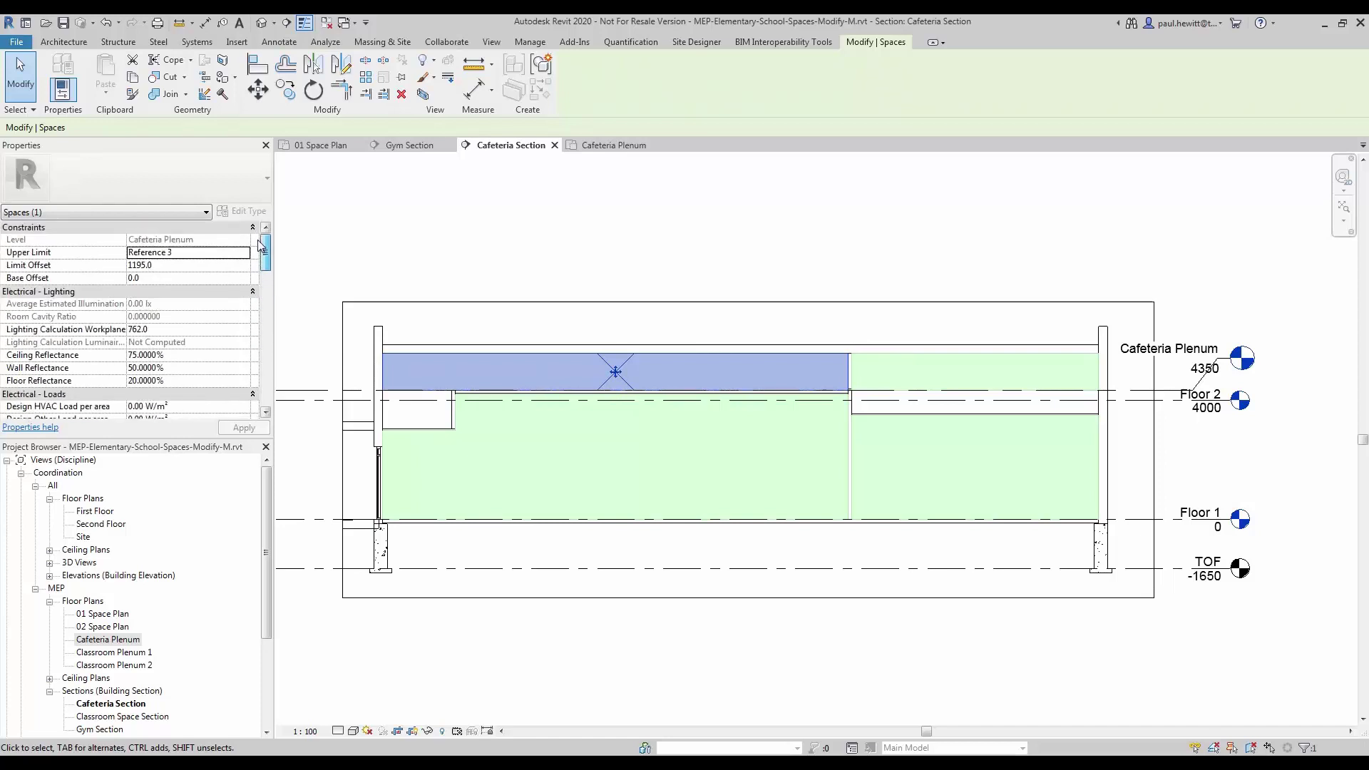
# Set the Cafeteria Plenum space's base offset to -1500 so it extends down over the dropped ceiling area.
pyautogui.click(163, 278)
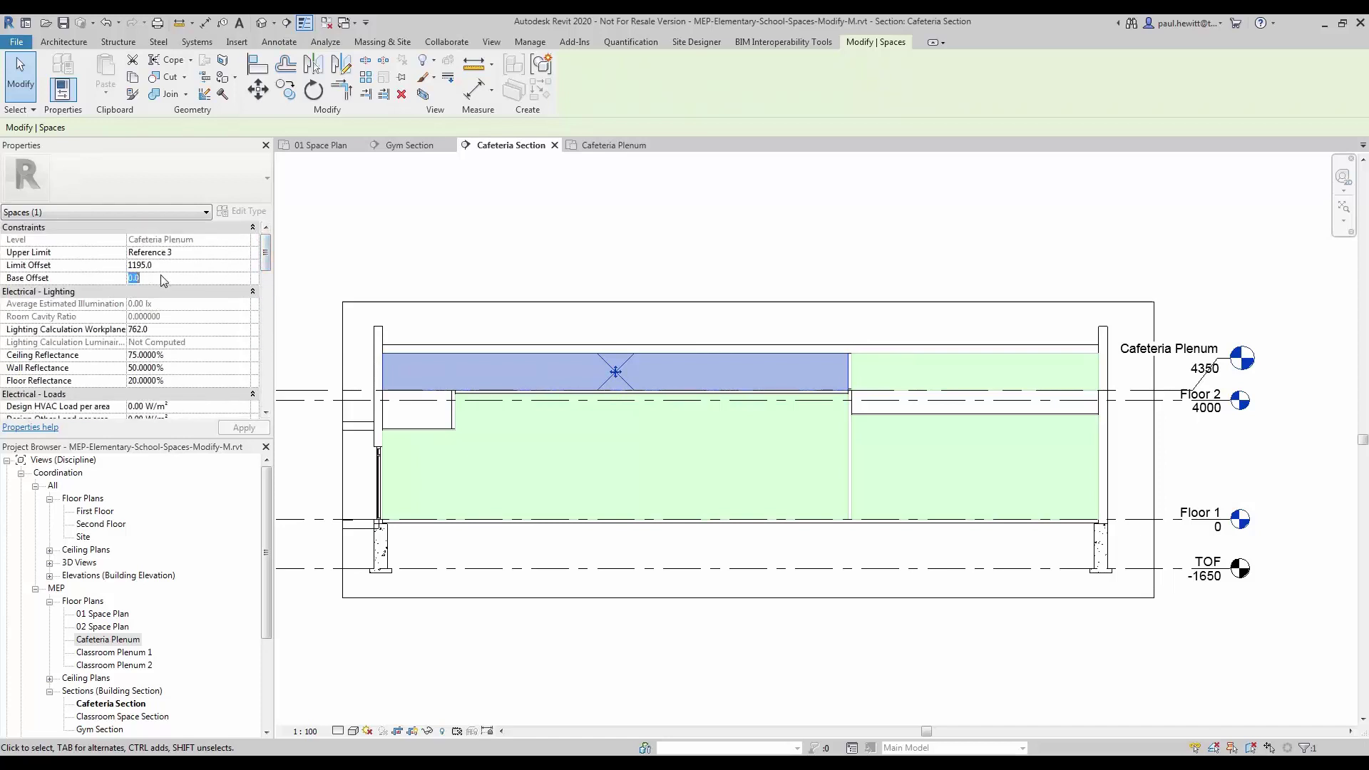
pyautogui.write('-15')
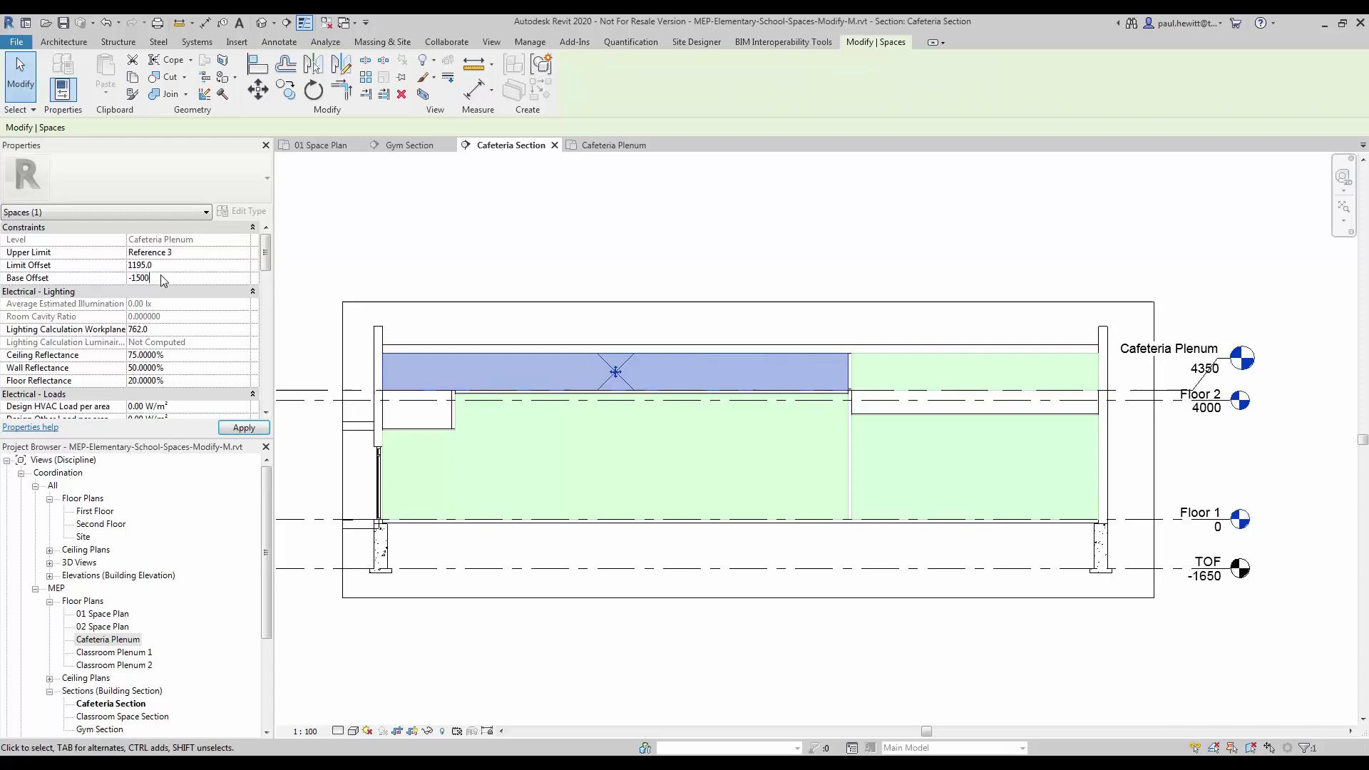
pyautogui.press('Return')
# Stretch the base of the Kitchen Plenum space down past the kitchen ceiling, to a base offset of about -1032.
pyautogui.click(949, 352)
pyautogui.click(986, 385)
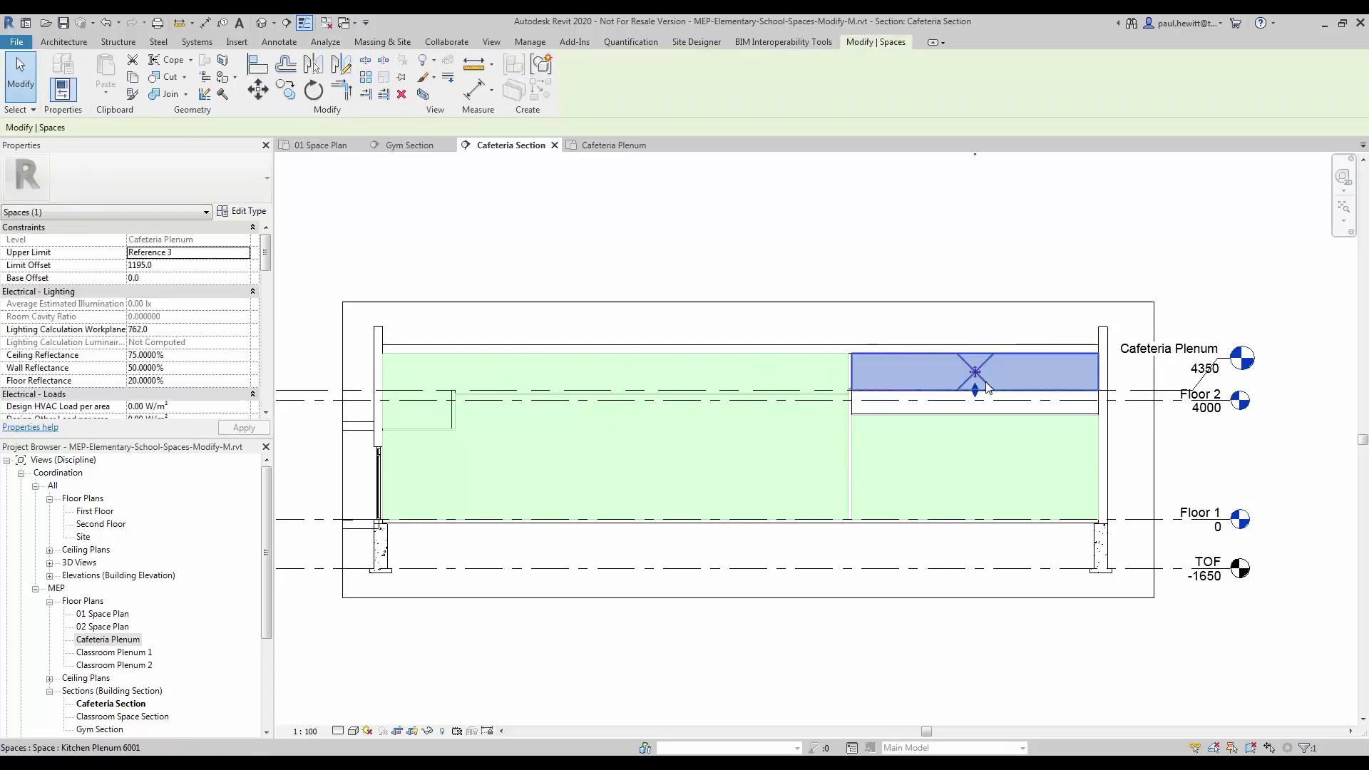
pyautogui.moveTo(977, 397); pyautogui.dragTo(978, 443)
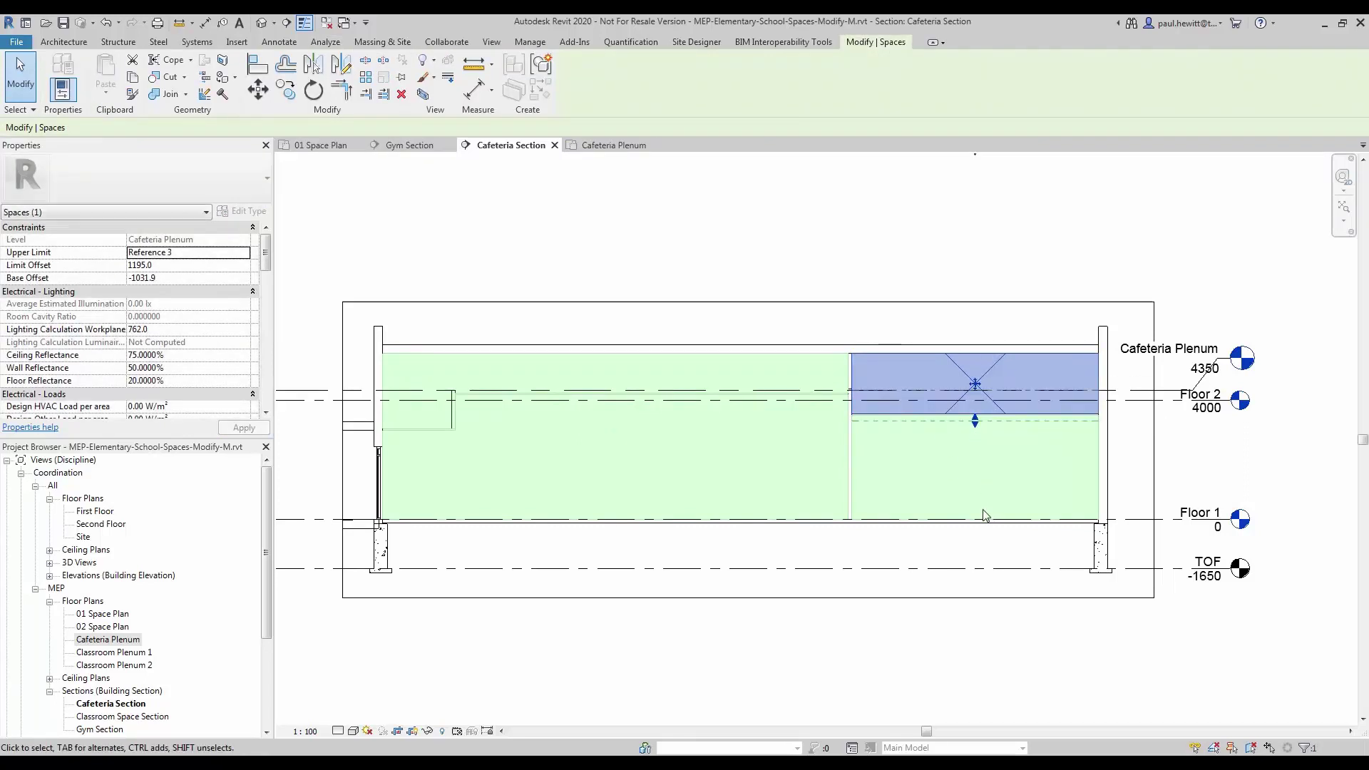
pyautogui.click(1014, 287)
pyautogui.scroll(-1, 1226, 511)
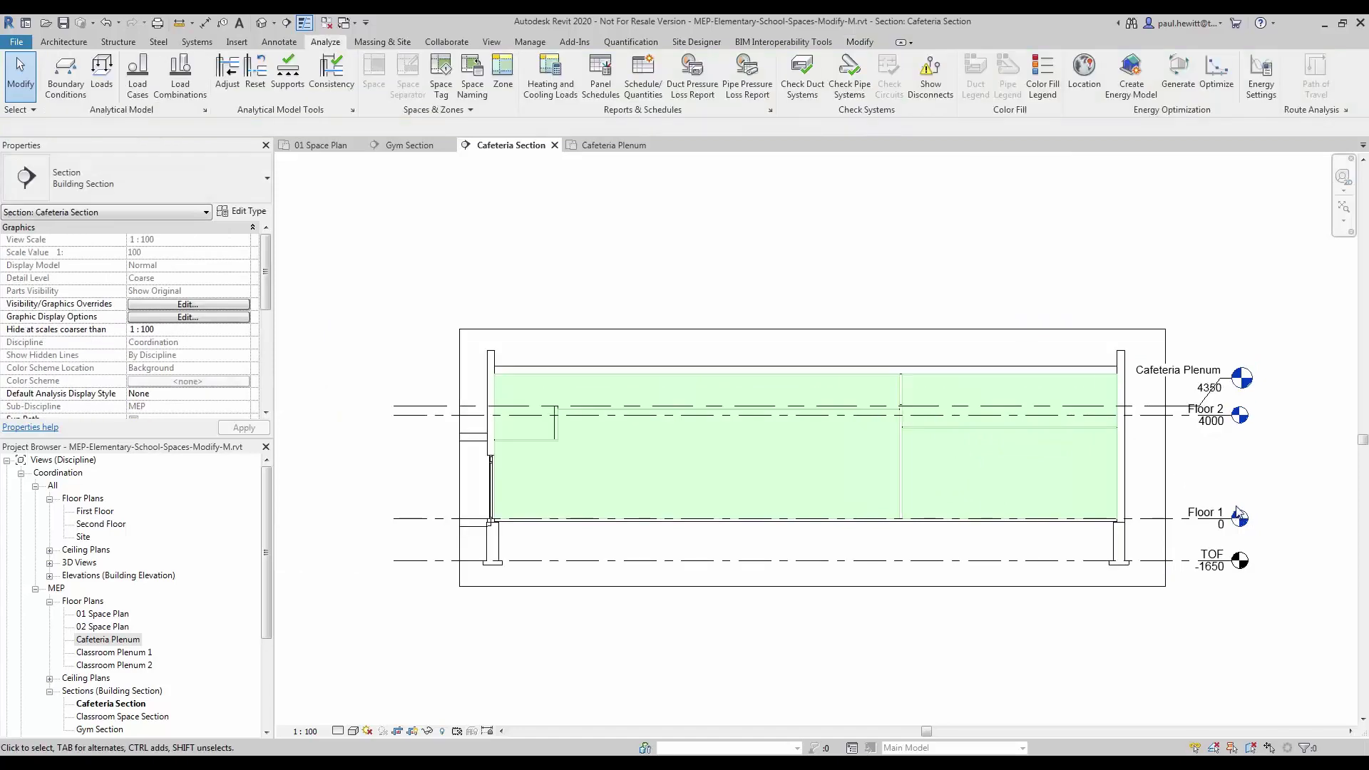
pyautogui.moveTo(1226, 512); pyautogui.dragTo(1159, 494, button='middle')
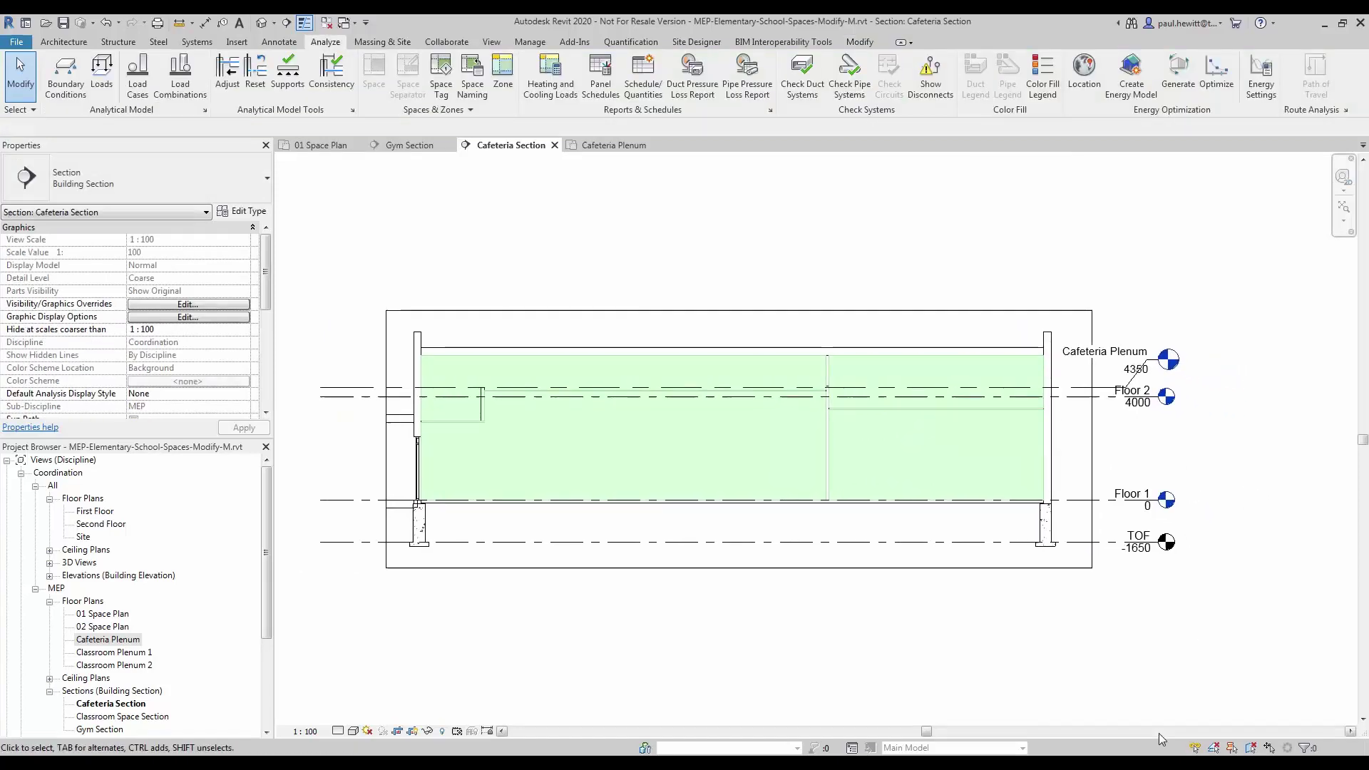